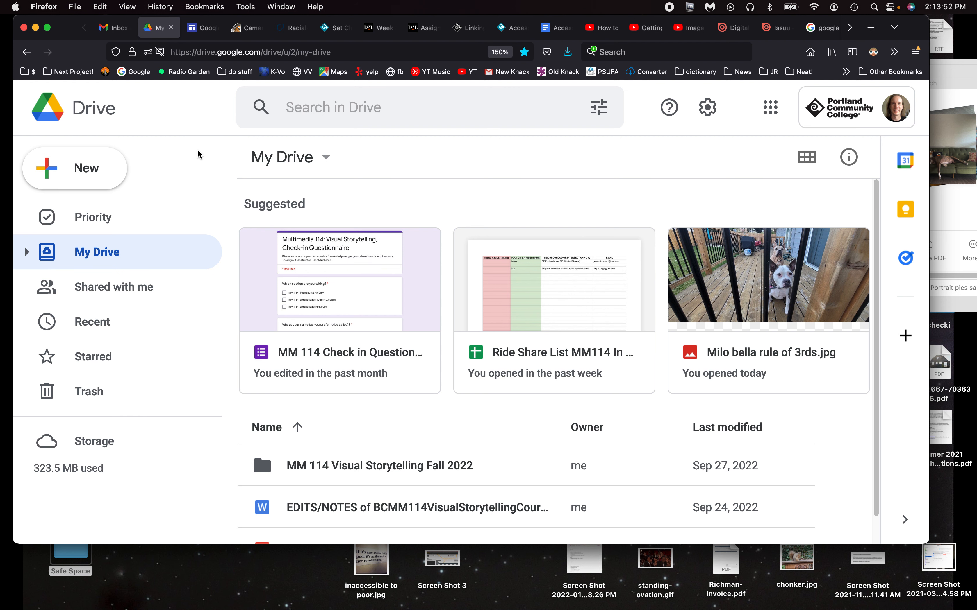
# Open Google Sites from the Google apps list and create a new blank site
pyautogui.moveTo(777, 48); pyautogui.dragTo(775, 37)
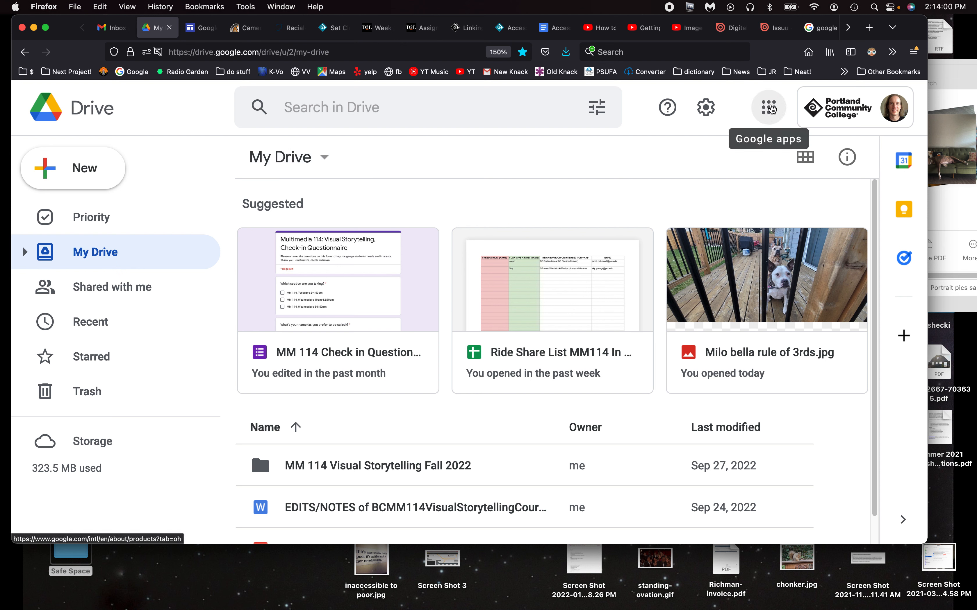
pyautogui.click(768, 110)
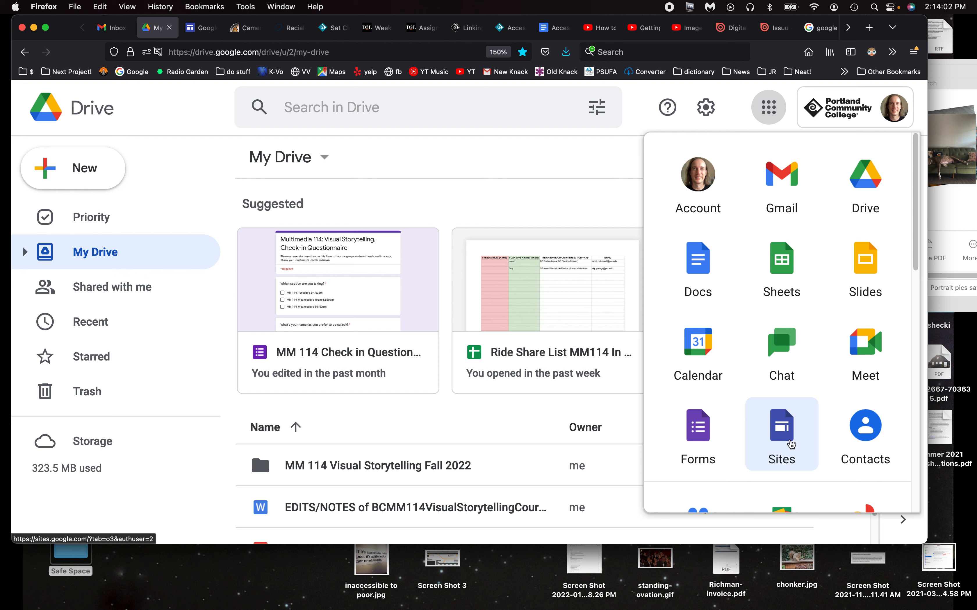
pyautogui.click(791, 444)
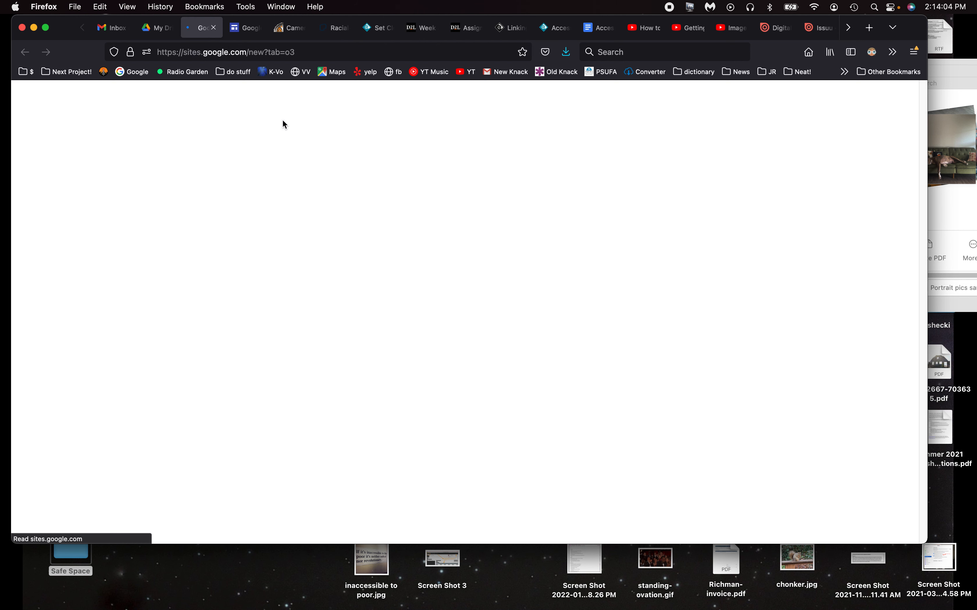
pyautogui.moveTo(181, 52); pyautogui.dragTo(247, 53)
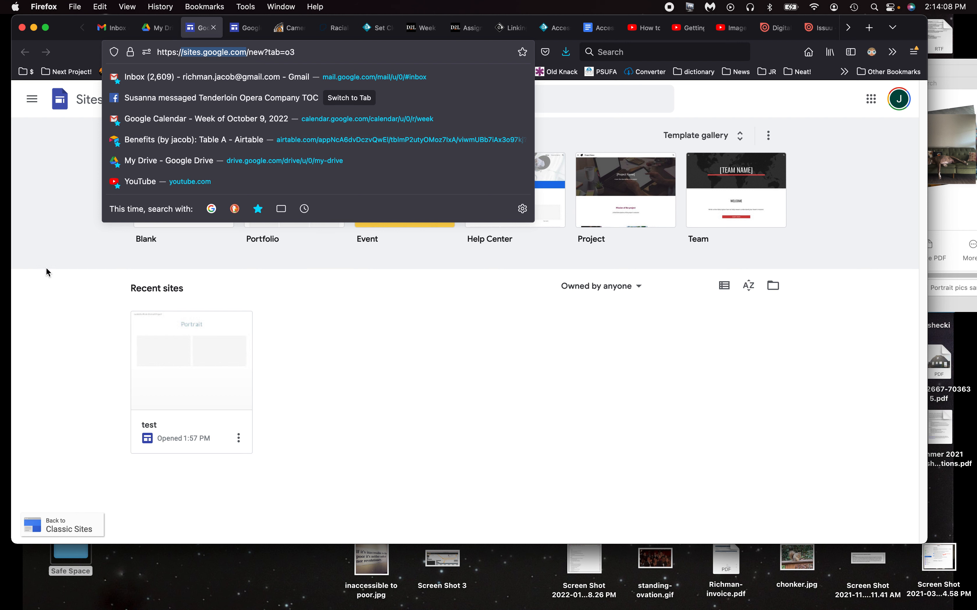
pyautogui.click(51, 299)
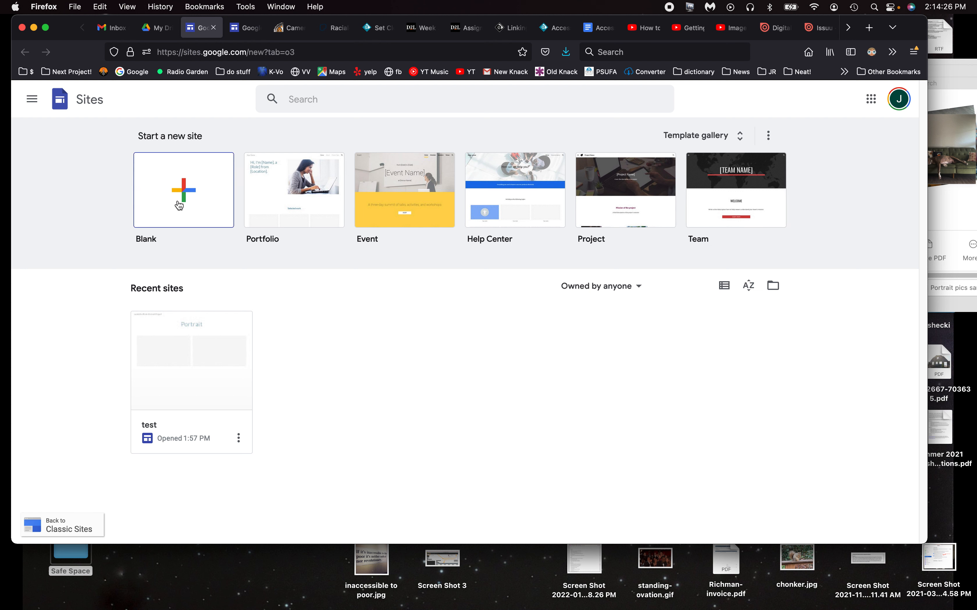
pyautogui.click(192, 196)
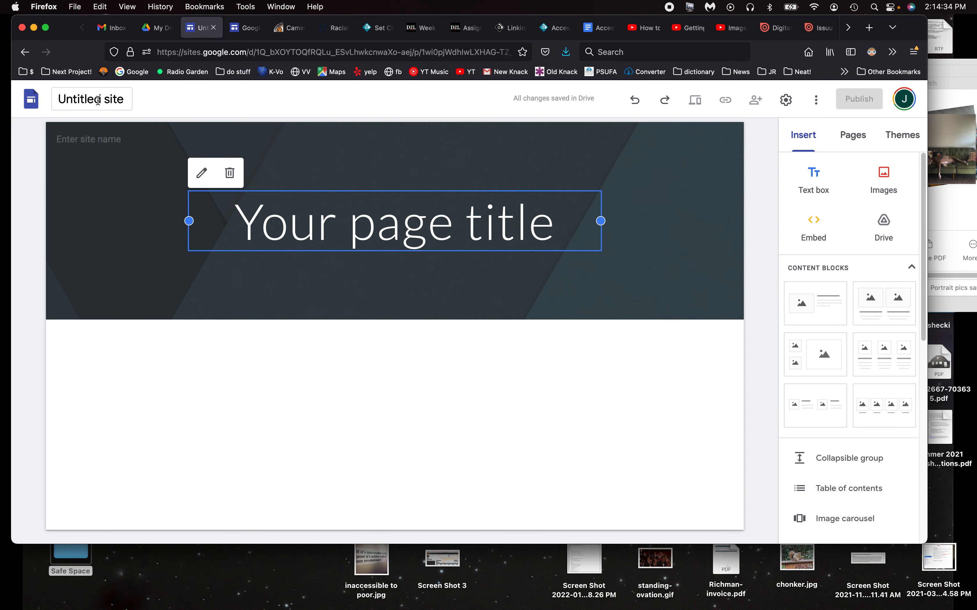
# Rename the untitled site document as Portrait Project
pyautogui.click(97, 100)
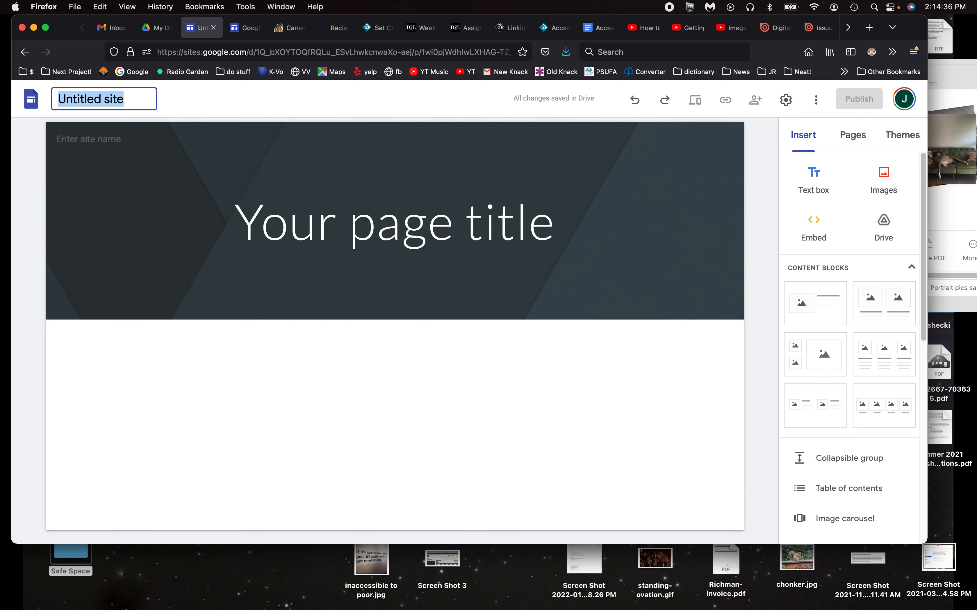
pyautogui.write('Portraot')
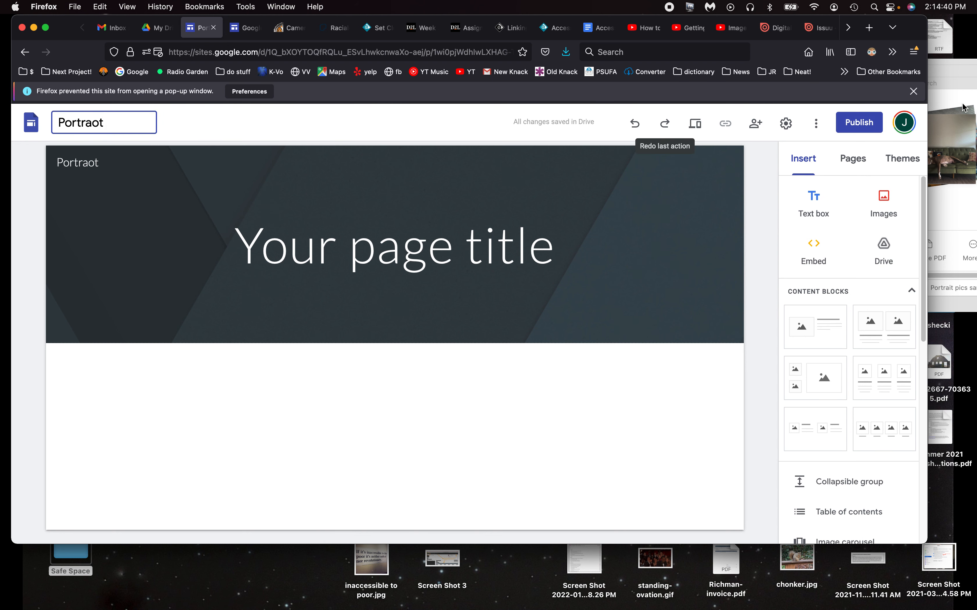
pyautogui.click(913, 91)
pyautogui.click(128, 96)
pyautogui.press('BackSpace')
pyautogui.write('it Projec')
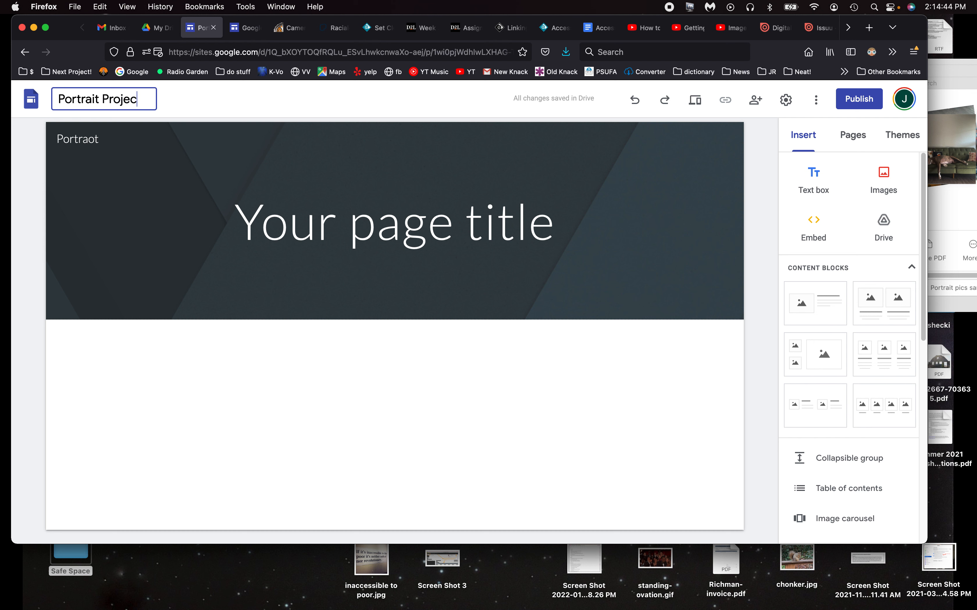
# Replace the site name in the page header with the author's first name and last initial
pyautogui.click(93, 138)
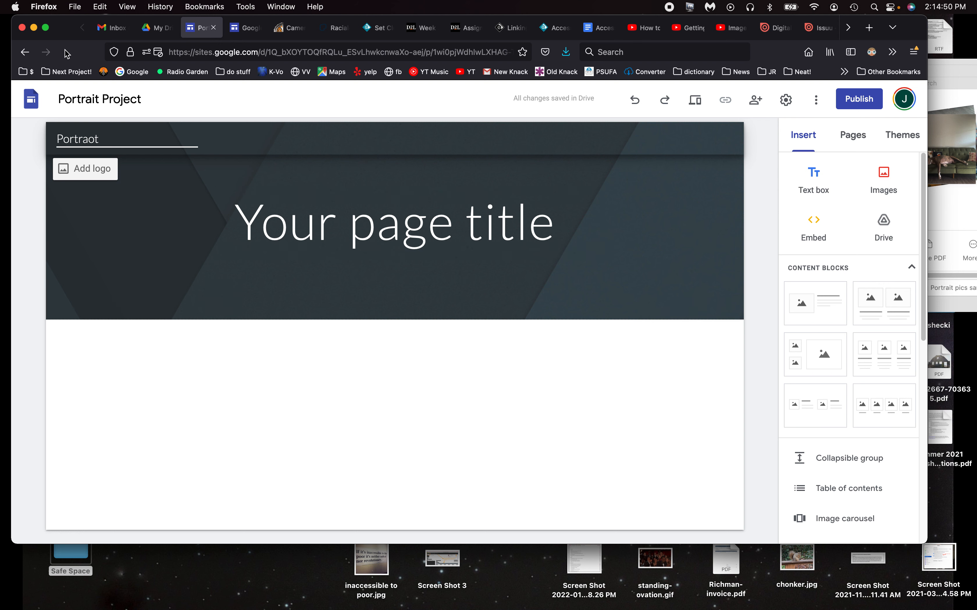
pyautogui.moveTo(65, 53); pyautogui.dragTo(68, 52)
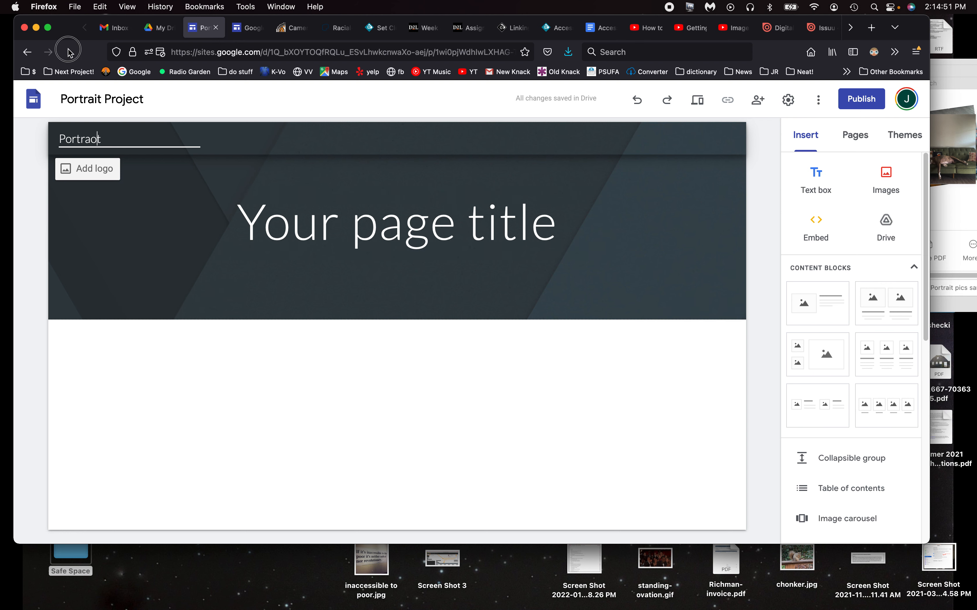
pyautogui.doubleClick(102, 140)
pyautogui.write('Jacob')
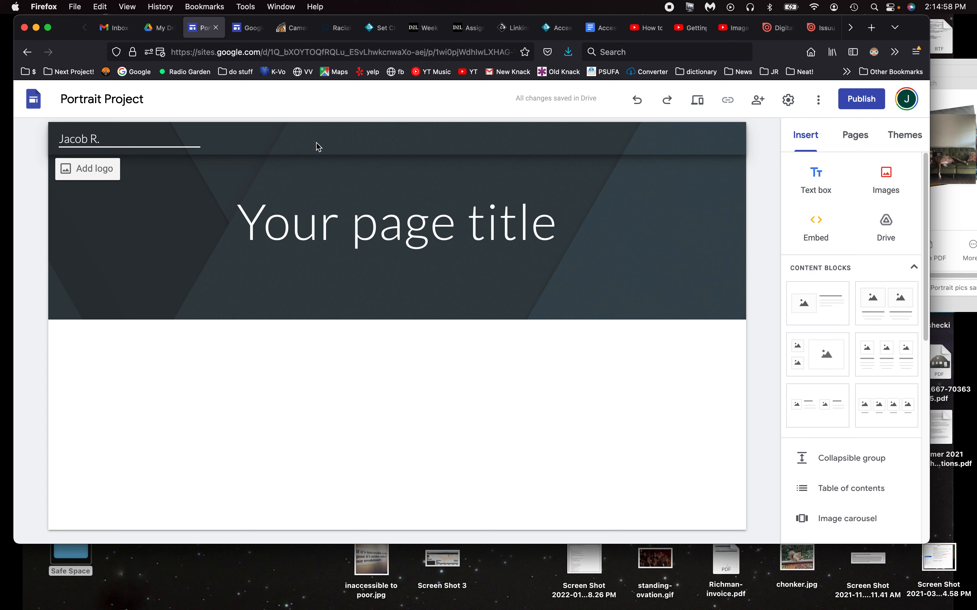
# Replace the placeholder page title with Portrait Project
pyautogui.click(291, 225)
pyautogui.tripleClick(291, 225)
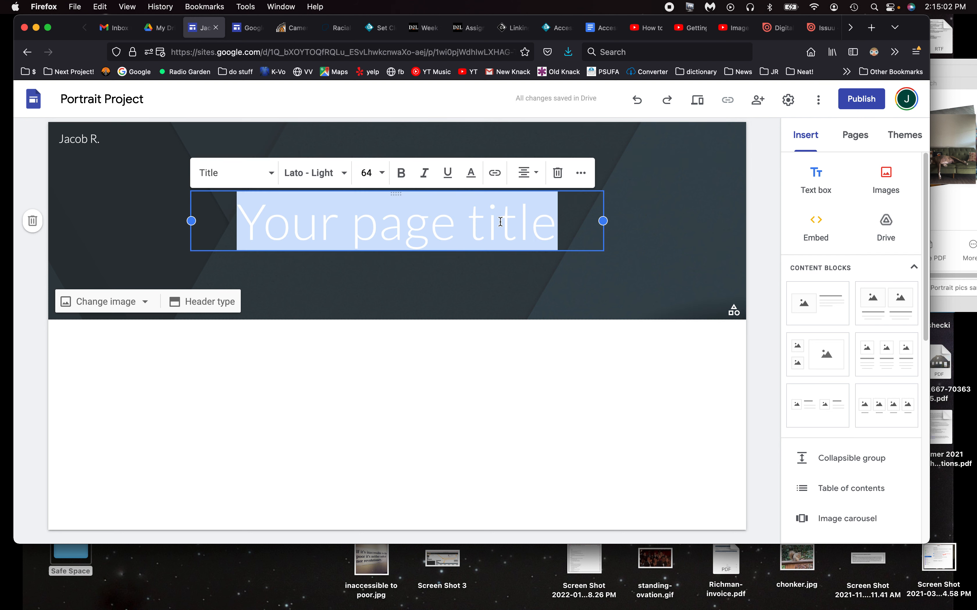
pyautogui.write('Portrait')
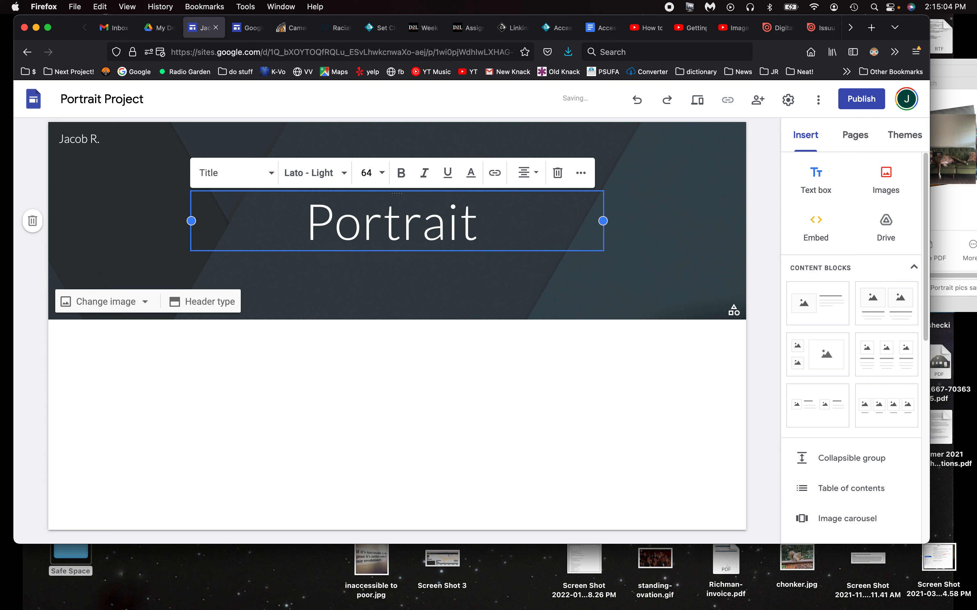
pyautogui.write(' Project')
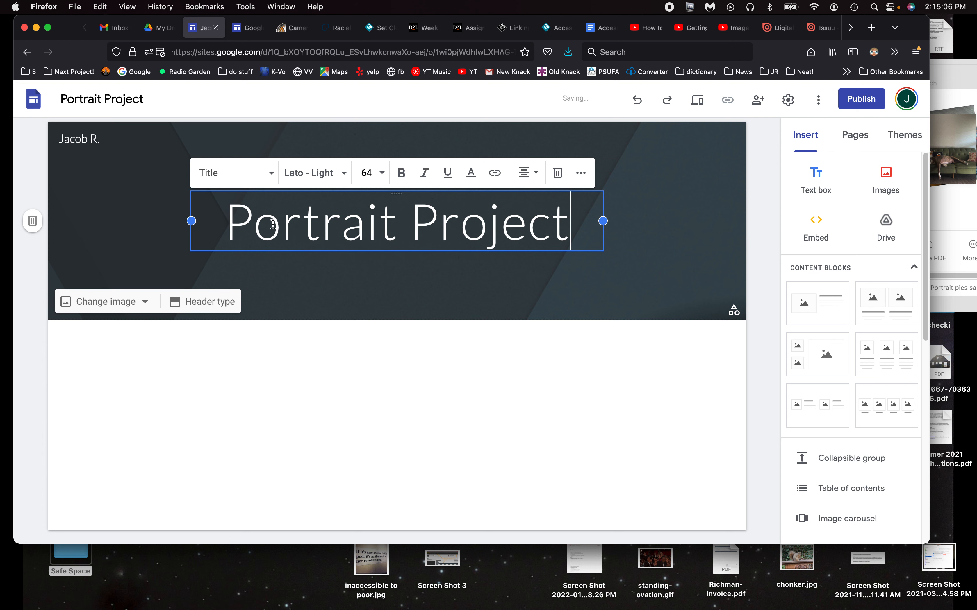
# Set the font size of the whole page title to 48
pyautogui.moveTo(238, 224); pyautogui.dragTo(567, 222)
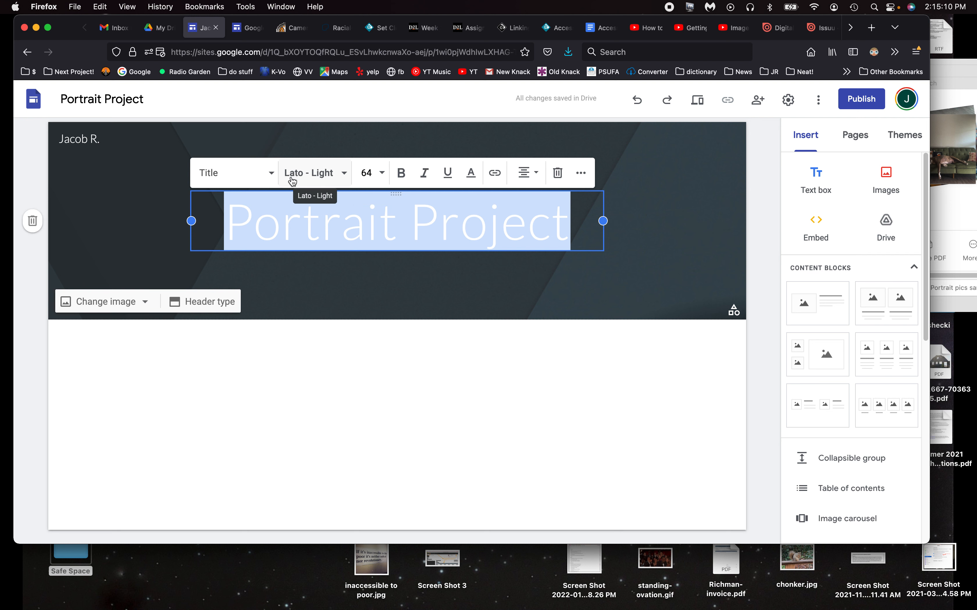
pyautogui.click(382, 180)
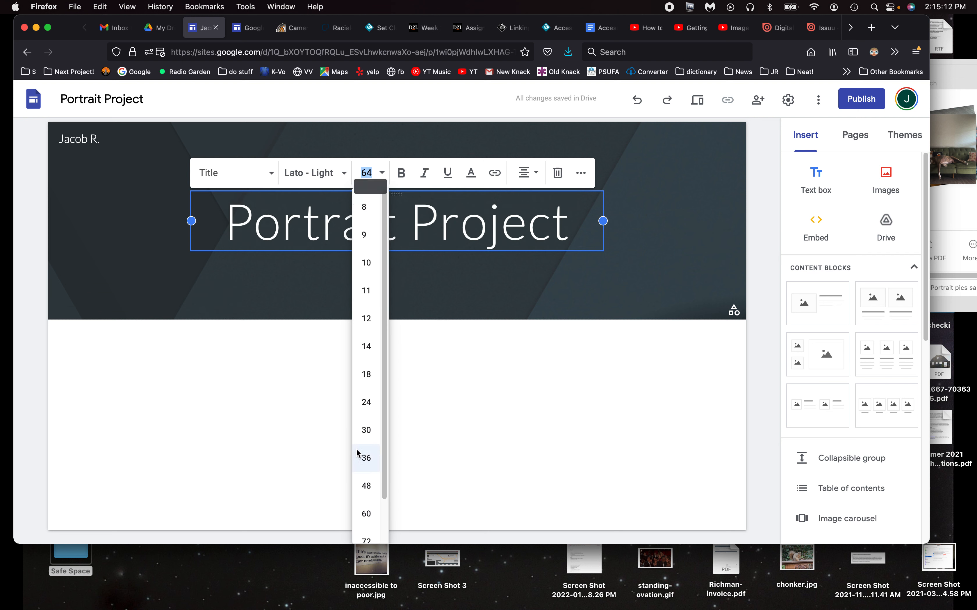
pyautogui.click(366, 441)
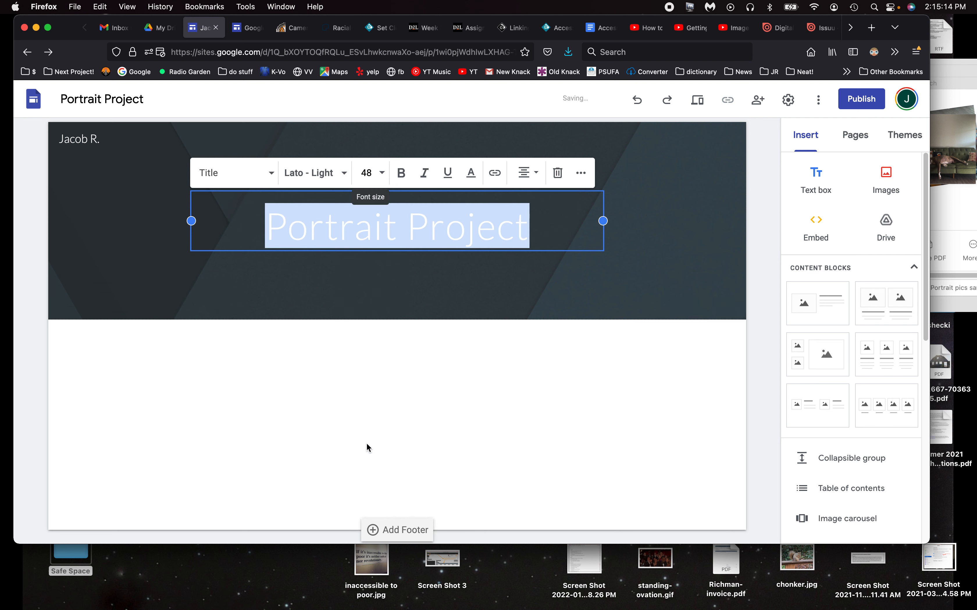
pyautogui.click(332, 297)
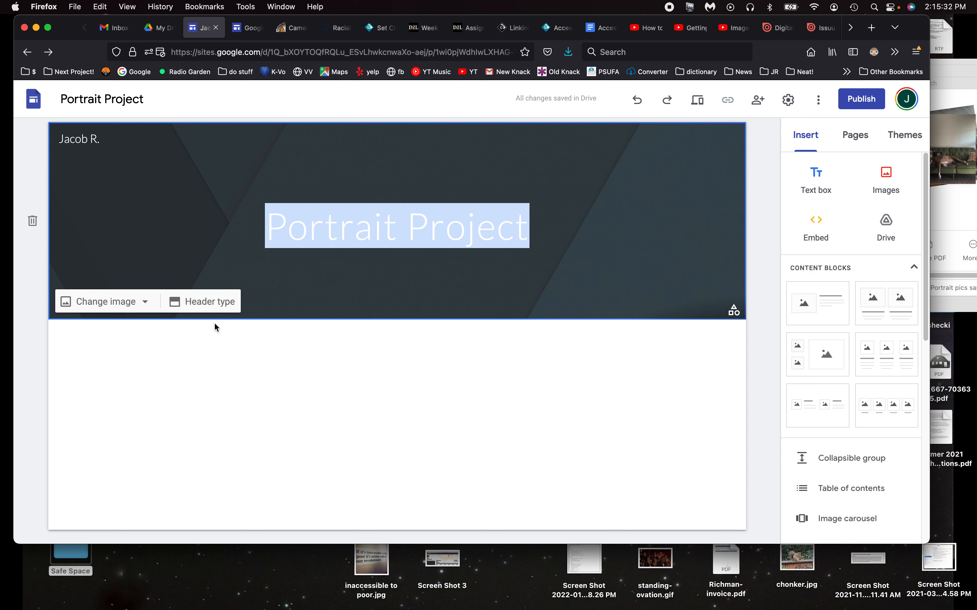
# Try the Large banner and Cover header types, and look at the options for changing the header image
pyautogui.click(200, 309)
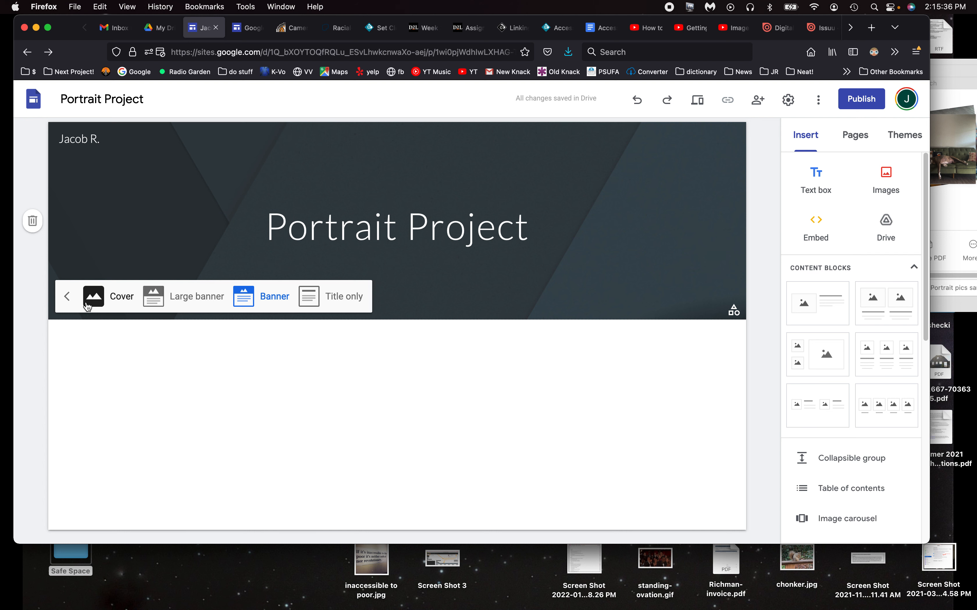
pyautogui.click(152, 299)
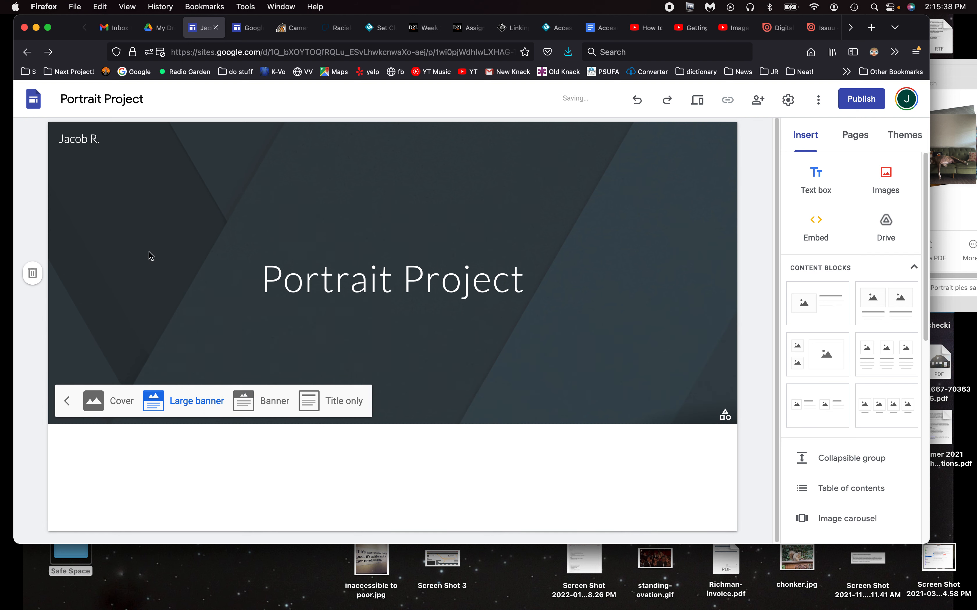
pyautogui.click(100, 401)
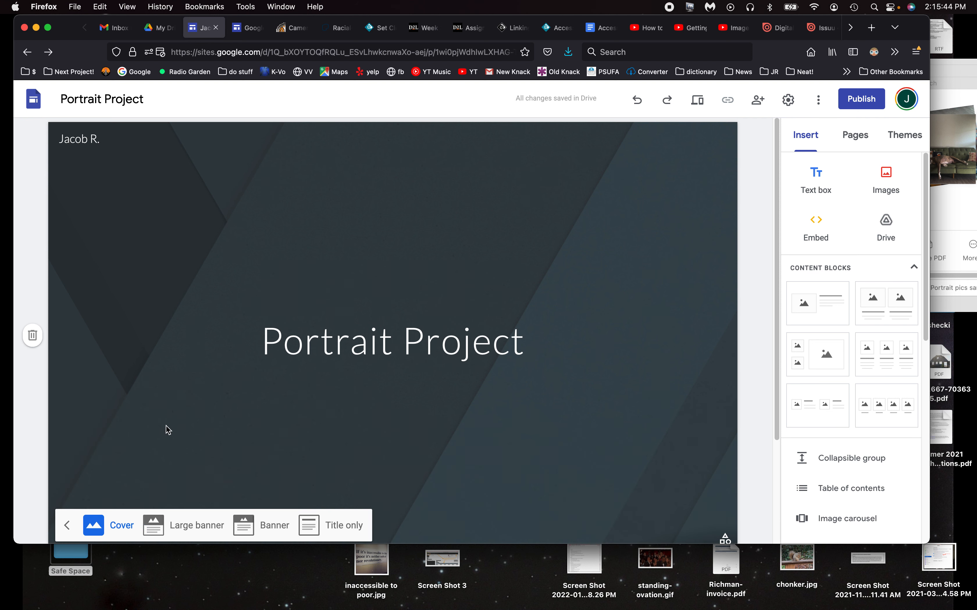
pyautogui.scroll(-2, 168, 431)
pyautogui.click(68, 490)
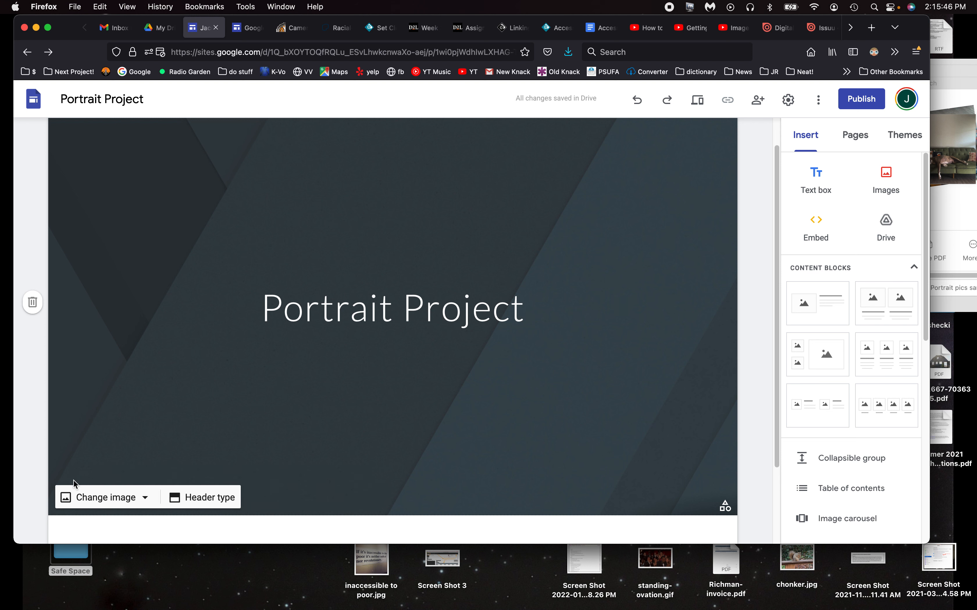
pyautogui.click(103, 497)
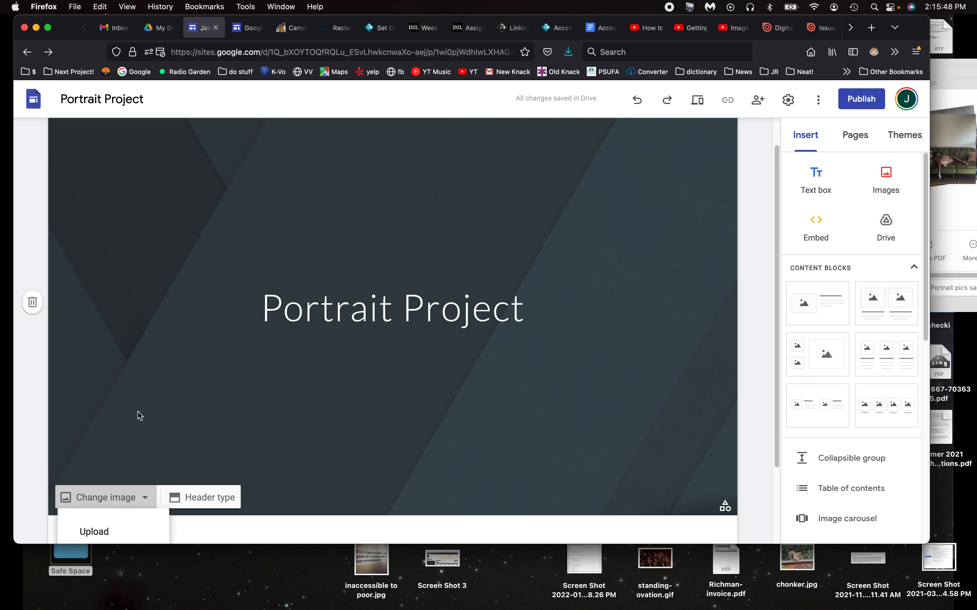
pyautogui.scroll(-3, 139, 416)
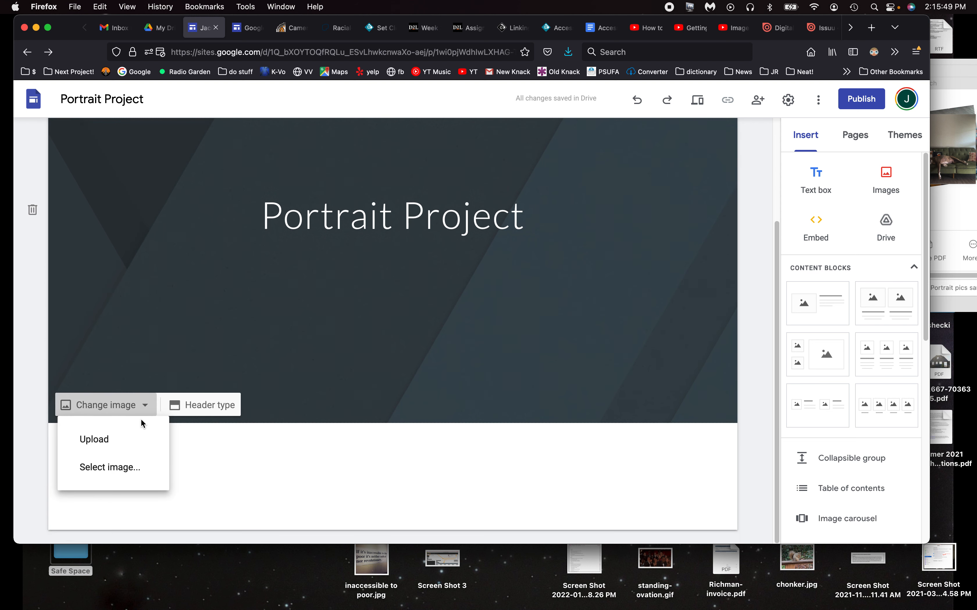
# Set the page's header type to Title only
pyautogui.click(225, 410)
pyautogui.click(214, 406)
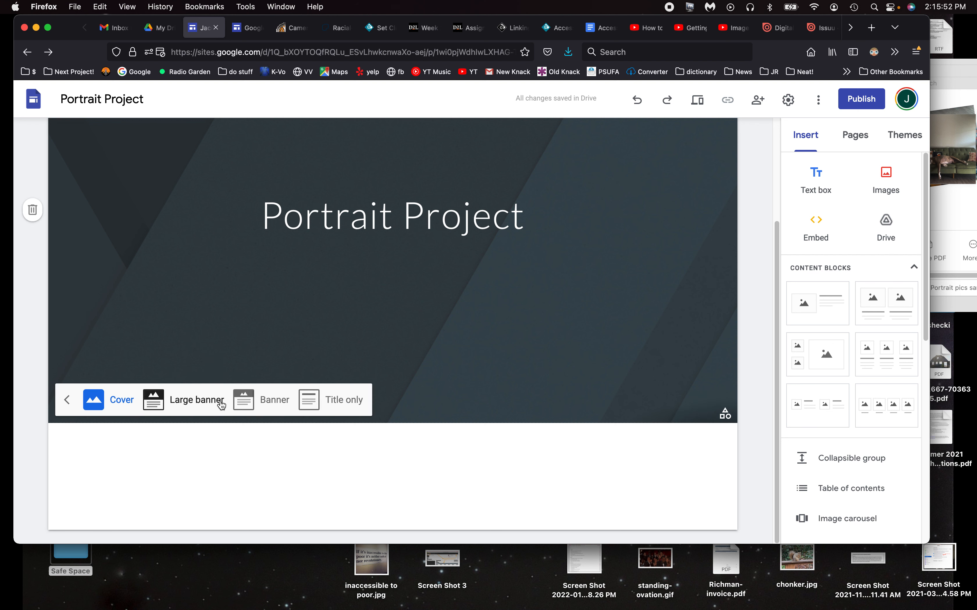
pyautogui.click(343, 400)
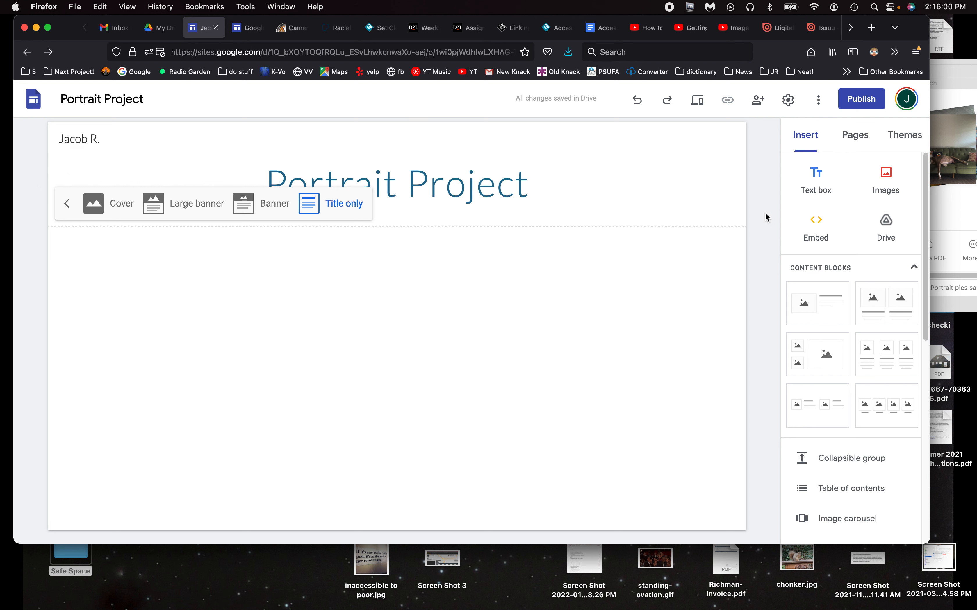
pyautogui.click(219, 195)
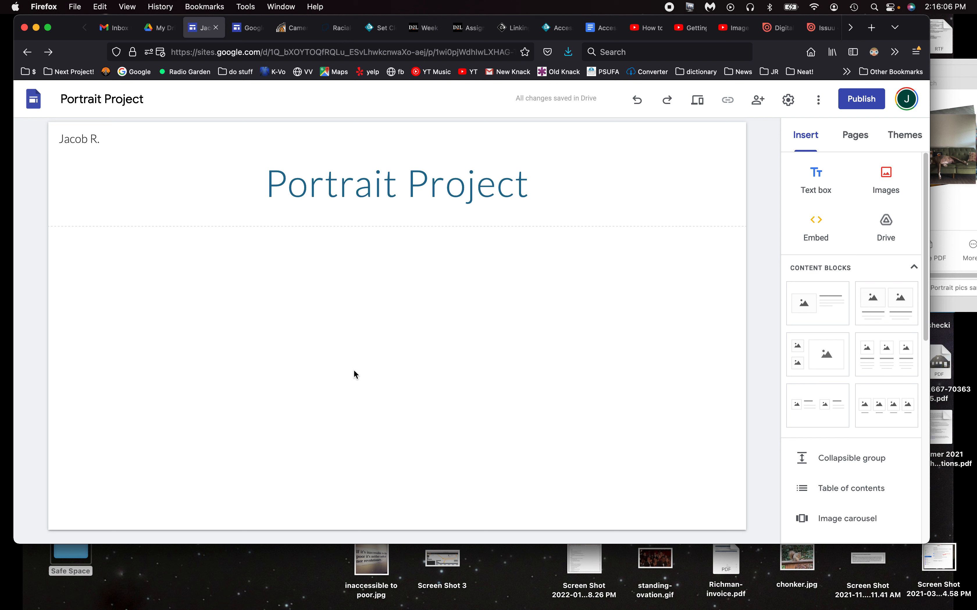
# Switch to Finder and close the Recents window, keeping the Portrait pics samples folder open
pyautogui.press('super+Tab')
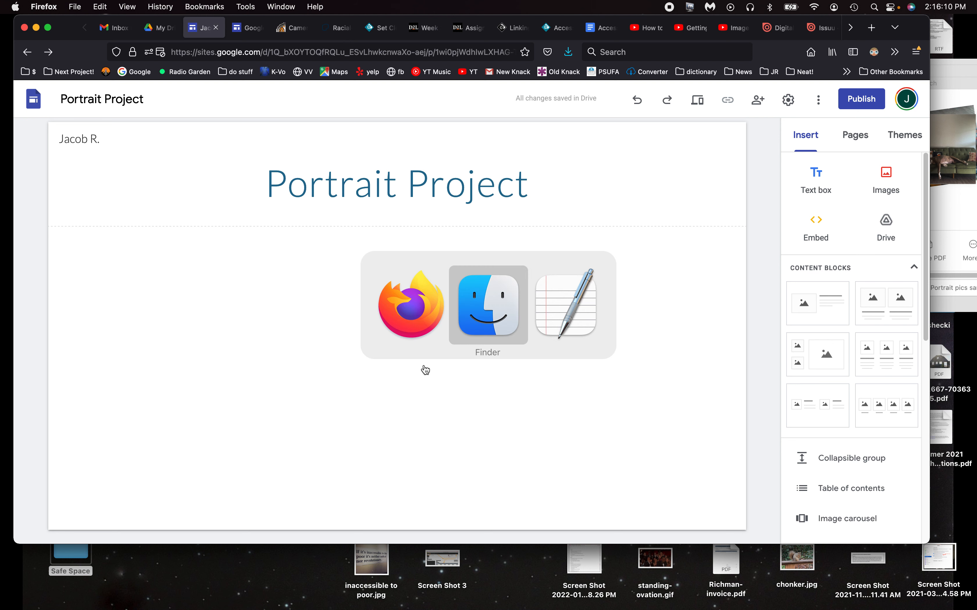
pyautogui.press('super+shift+Tab')
pyautogui.press('super+Tab')
pyautogui.moveTo(474, 84); pyautogui.dragTo(919, 325)
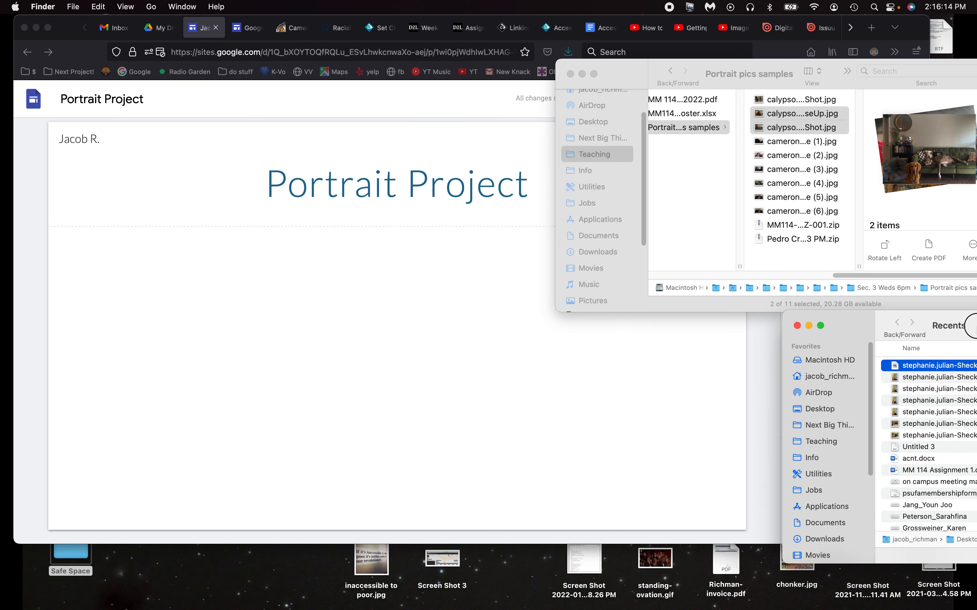
pyautogui.click(797, 324)
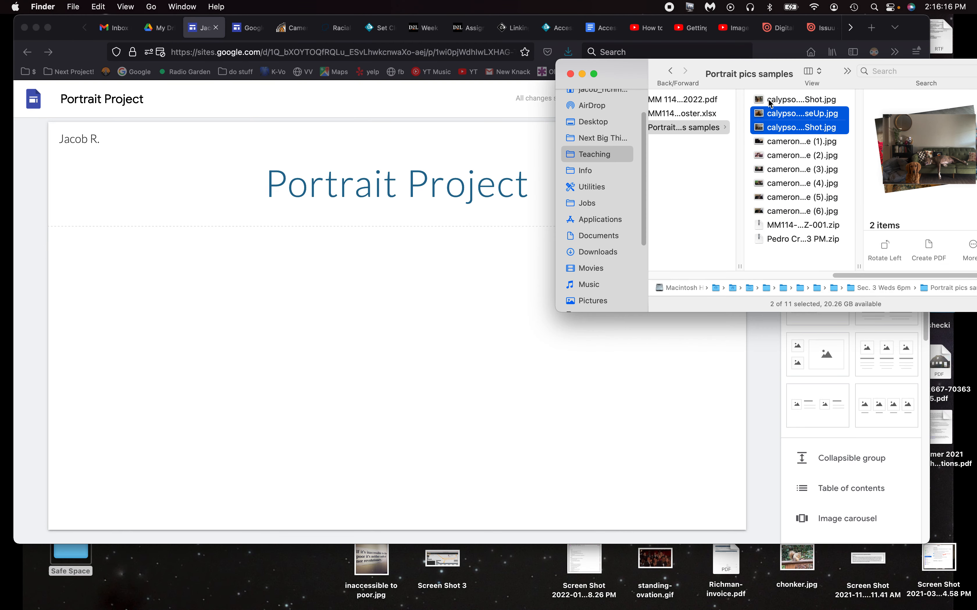
# Preview the calypso photos and insert calypso.broll-NoRuleOfThirds-MediumShot.jpg into the page below the title
pyautogui.click(775, 100)
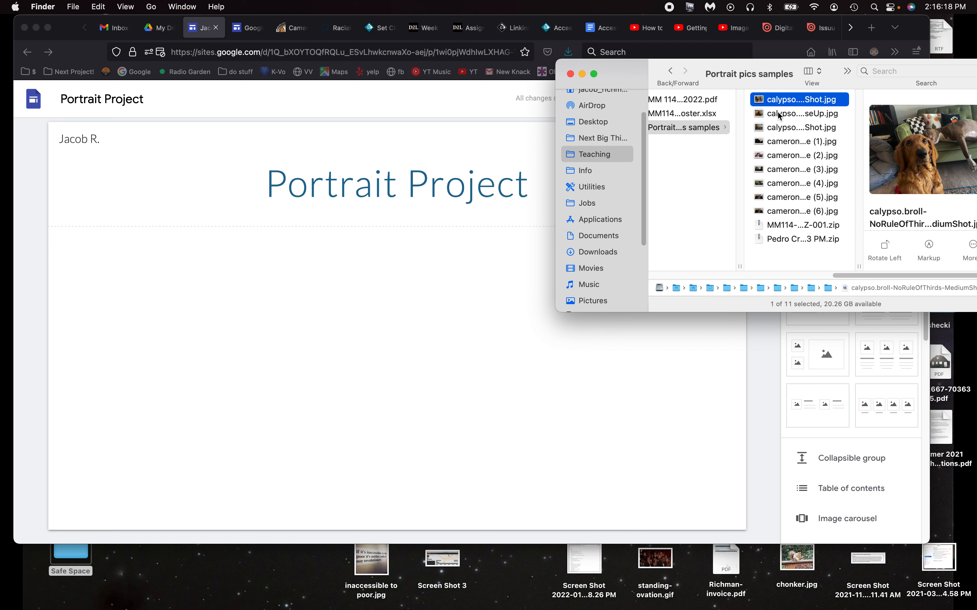
pyautogui.click(778, 114)
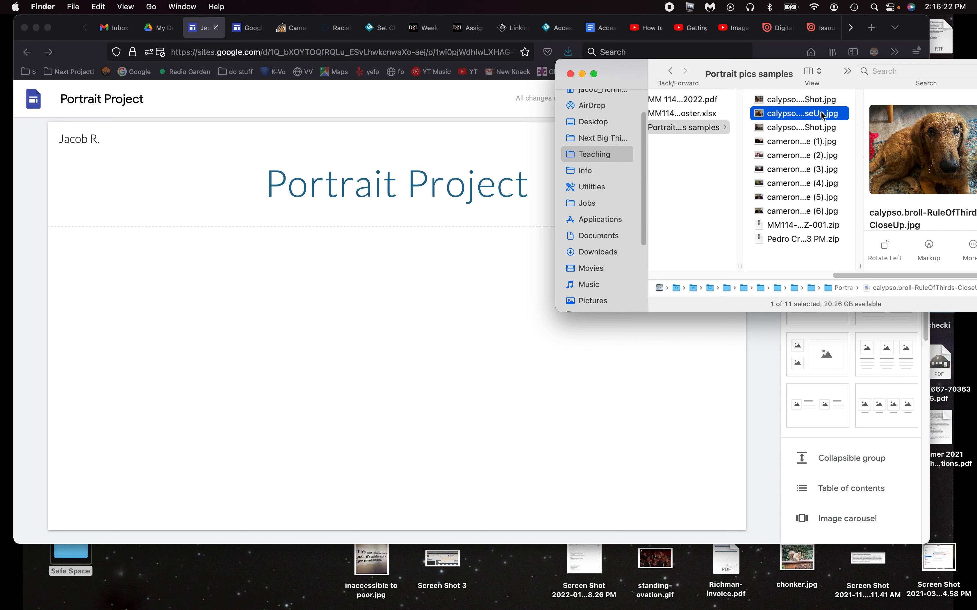
pyautogui.click(778, 101)
pyautogui.moveTo(763, 102); pyautogui.dragTo(157, 356)
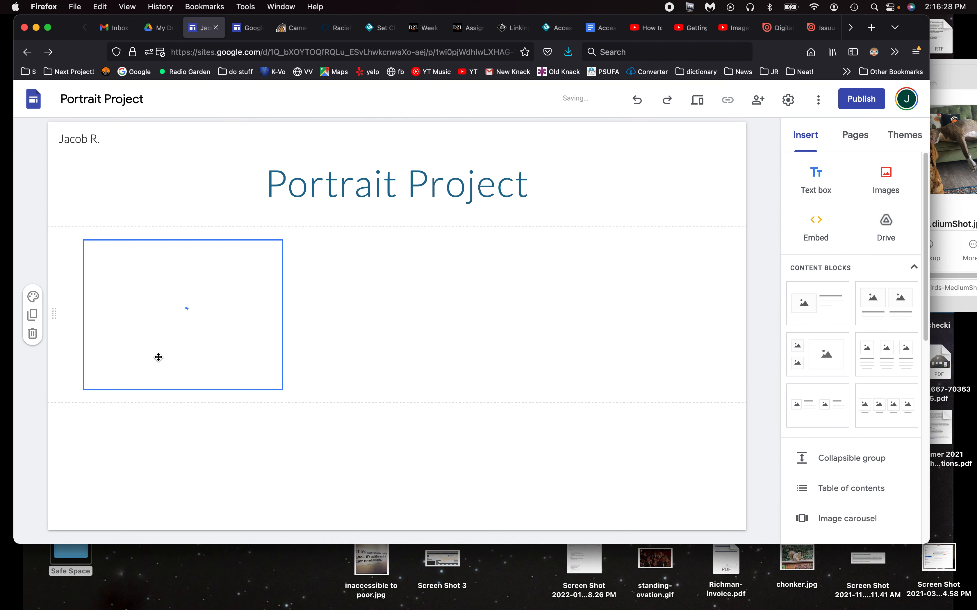
pyautogui.click(338, 346)
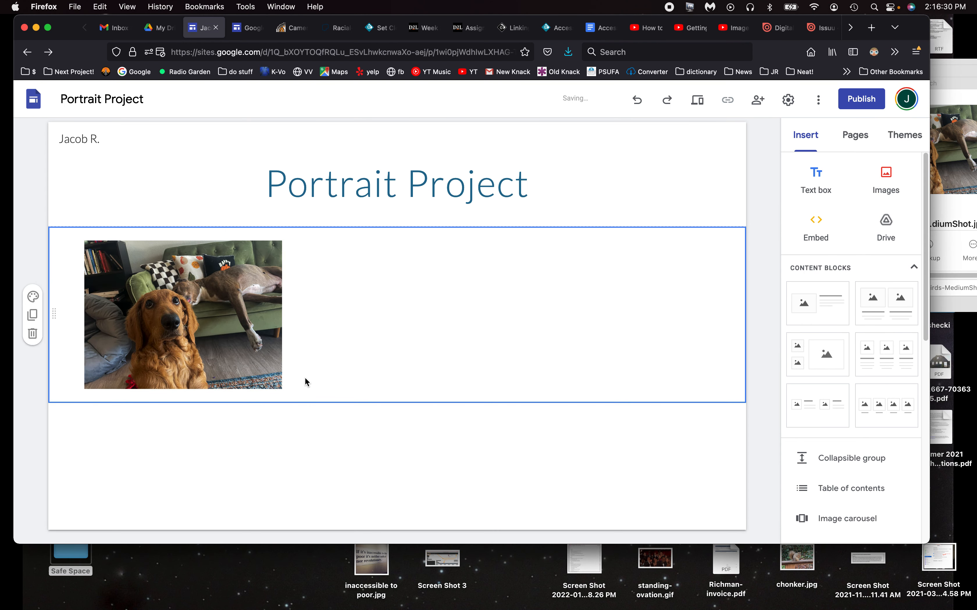
# Move the inserted dog photo across its section, toward the right side
pyautogui.click(215, 302)
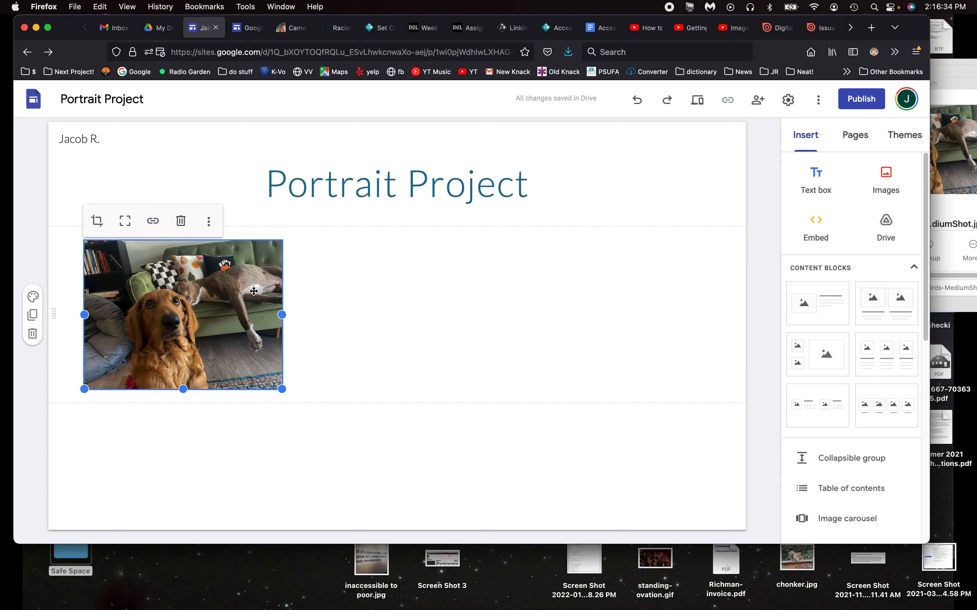
pyautogui.click(349, 278)
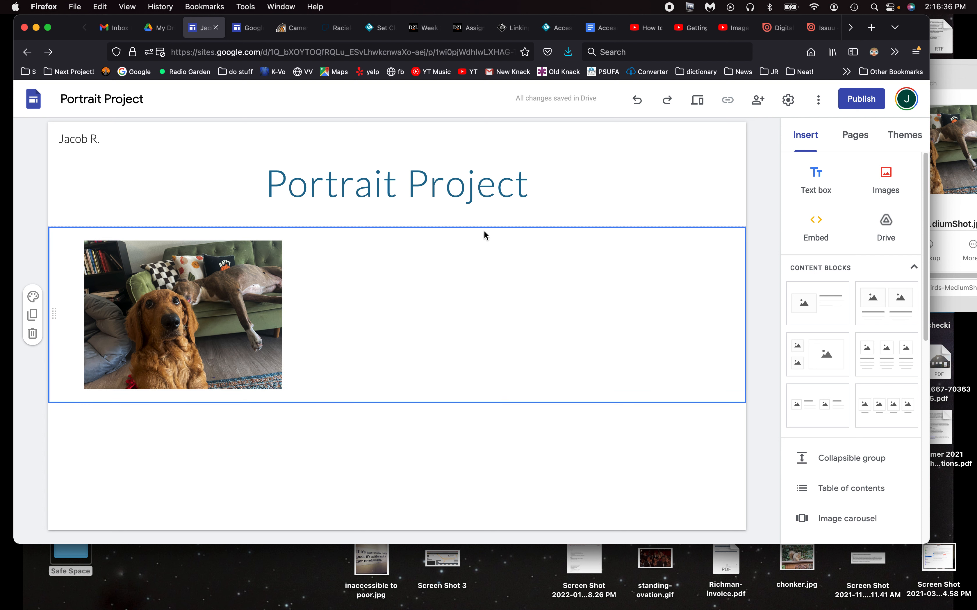
pyautogui.click(393, 419)
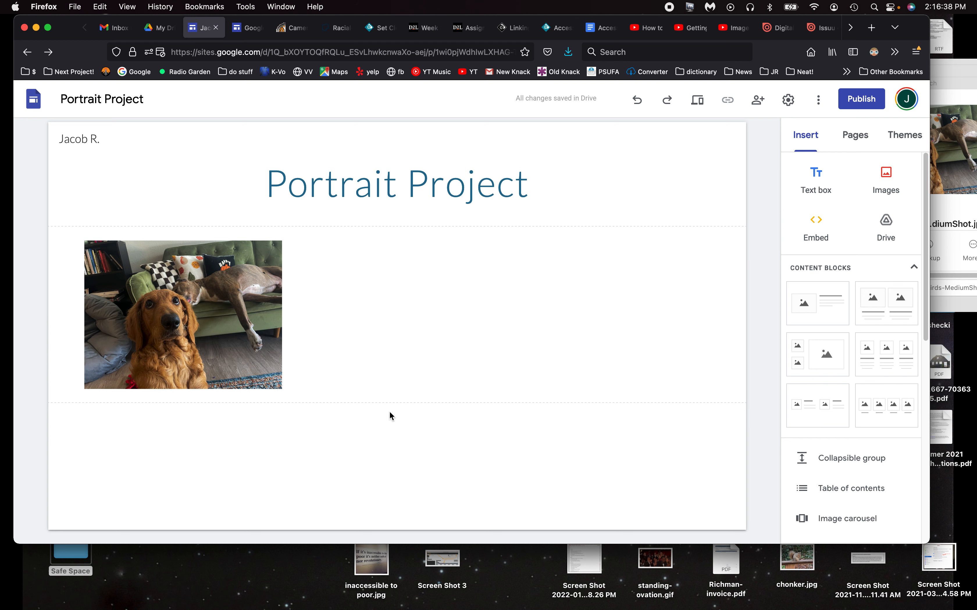
pyautogui.moveTo(208, 302); pyautogui.dragTo(542, 301)
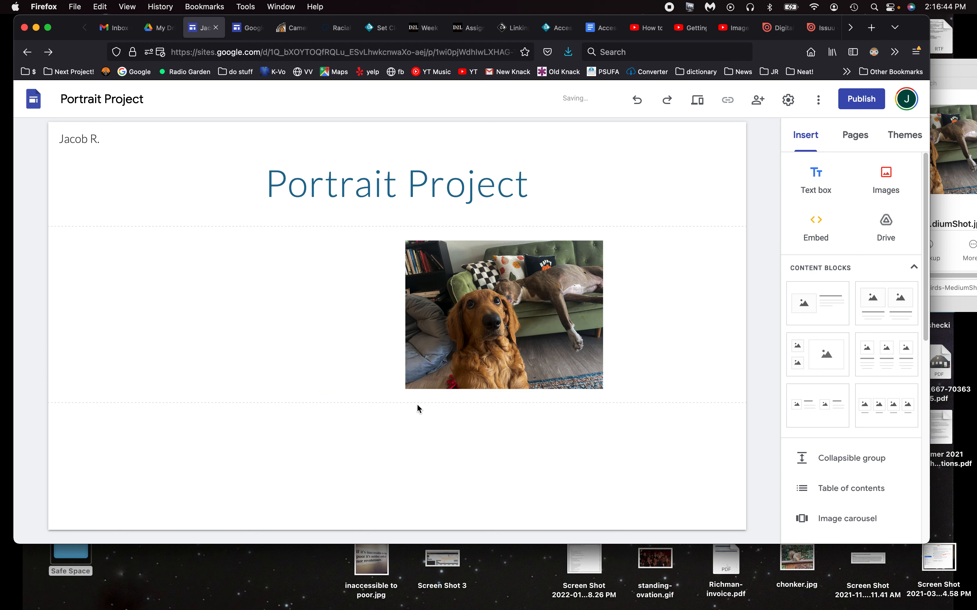
# Try resizing the photo to a shorter height and shift it within its section
pyautogui.click(415, 381)
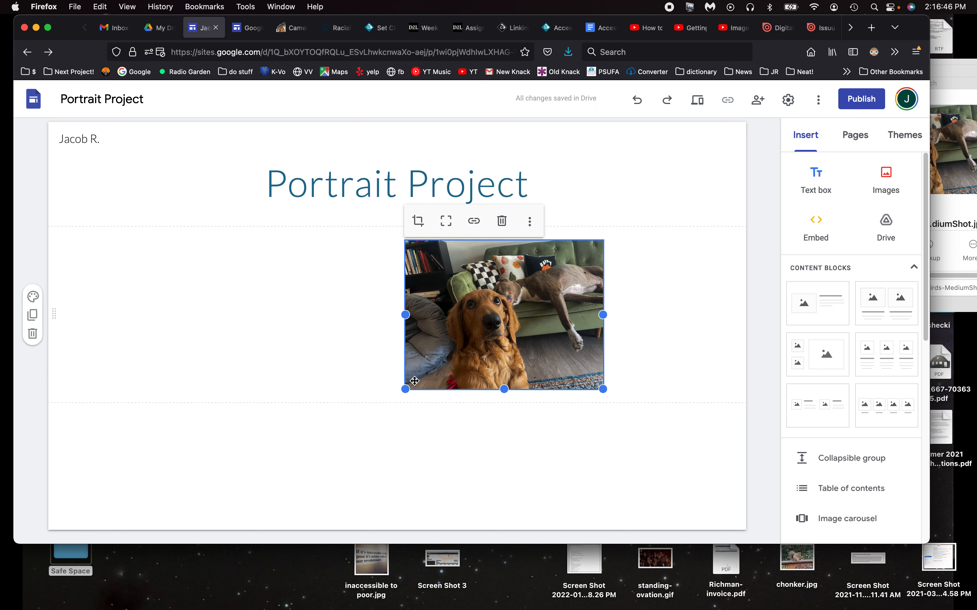
pyautogui.moveTo(406, 389); pyautogui.dragTo(270, 307)
pyautogui.moveTo(327, 293); pyautogui.dragTo(476, 289)
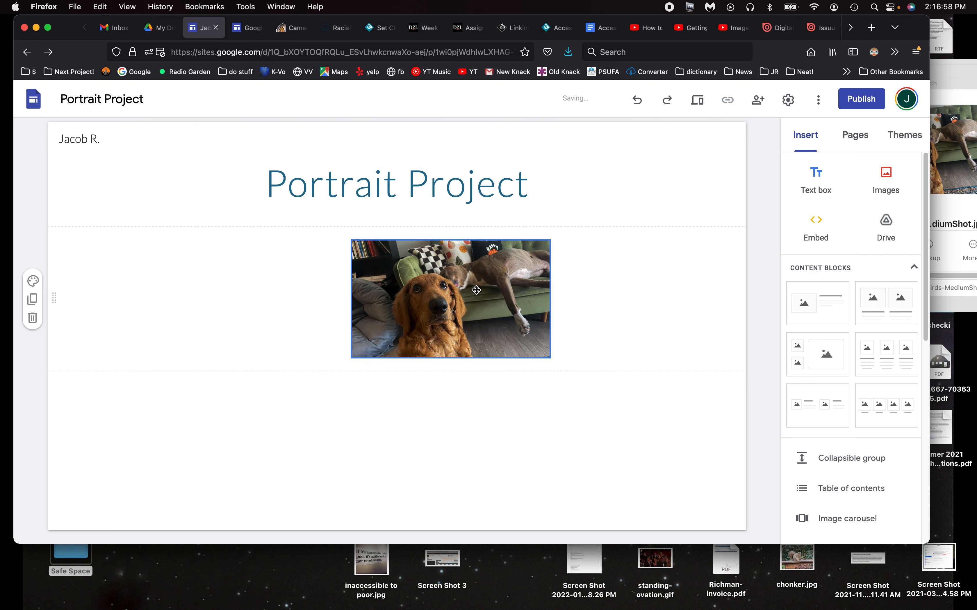
# Reposition the photo so it is centered horizontally below the page title
pyautogui.moveTo(405, 307); pyautogui.dragTo(357, 303)
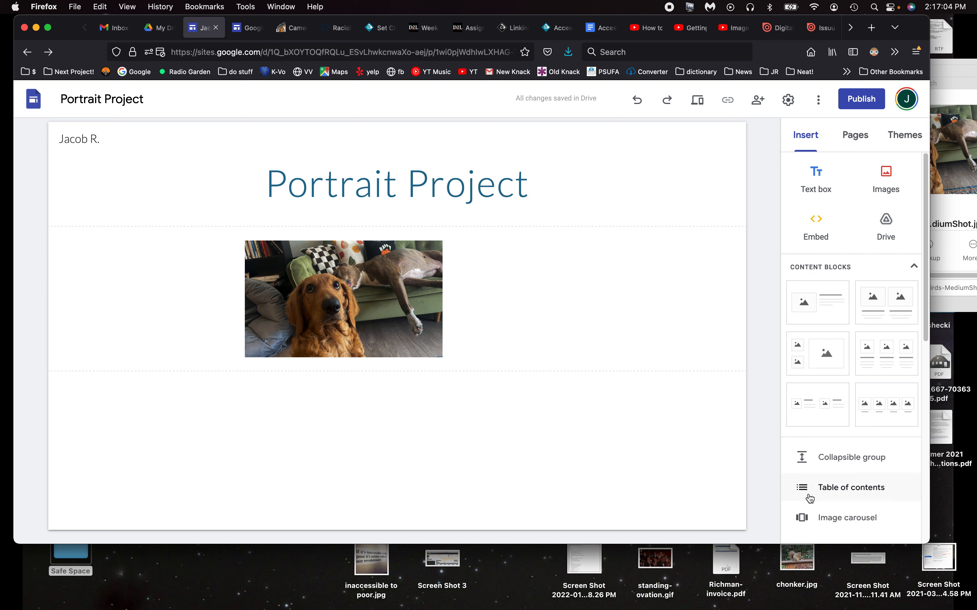
pyautogui.scroll(-2, 806, 495)
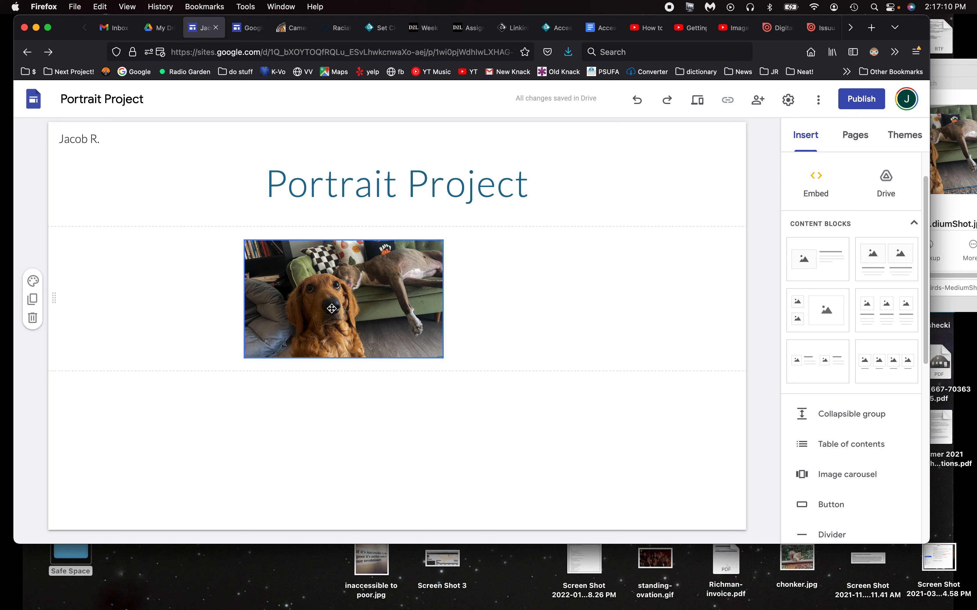
pyautogui.moveTo(331, 308); pyautogui.dragTo(258, 315)
pyautogui.moveTo(404, 323); pyautogui.dragTo(440, 308)
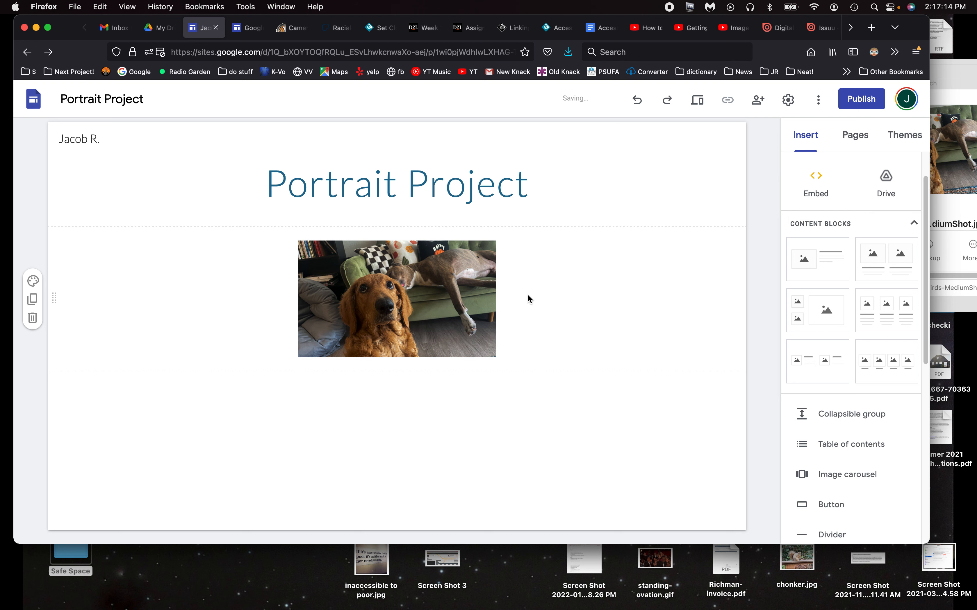
# Add calypso.broll-RuleOfThirds-CloseUp.jpg from Finder beside the centered photo, and the third calypso photo in a new section below
pyautogui.press('super+Tab')
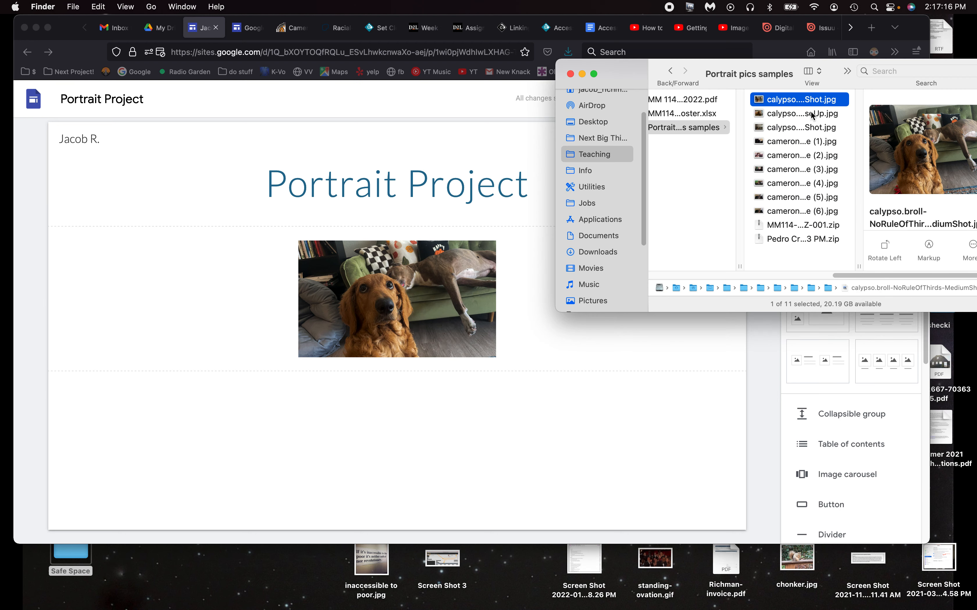
pyautogui.click(801, 113)
pyautogui.moveTo(801, 115); pyautogui.dragTo(528, 333)
pyautogui.moveTo(768, 128); pyautogui.dragTo(392, 479)
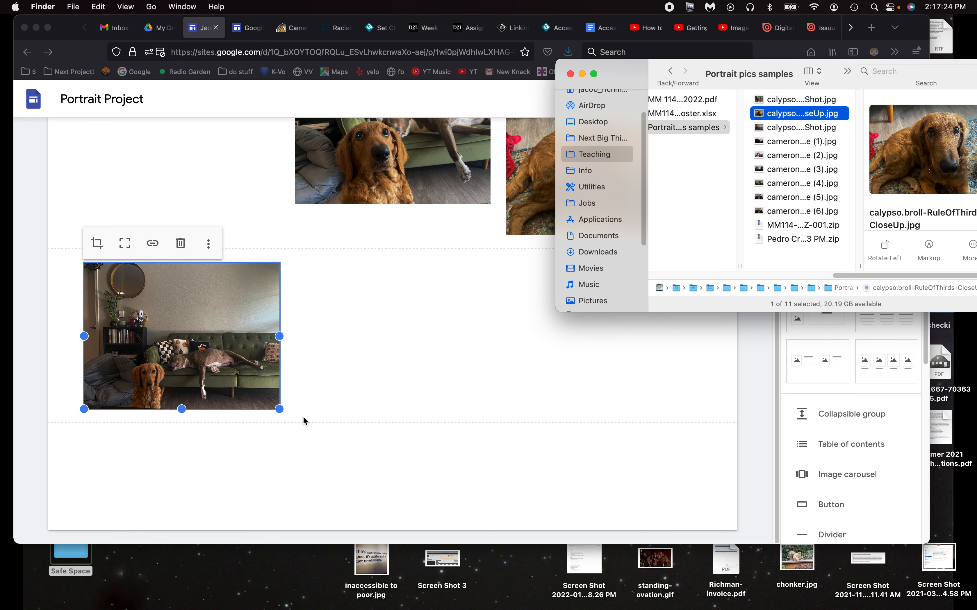
pyautogui.click(291, 420)
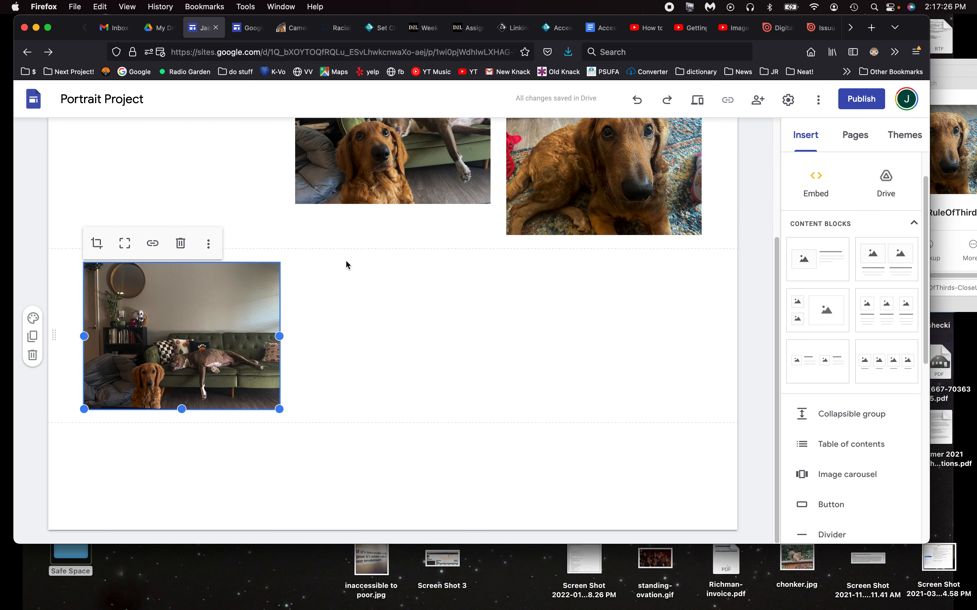
# Match the middle photo's height to the close-up and move the wide shot into the empty space to its left
pyautogui.scroll(3, 242, 315)
pyautogui.click(390, 287)
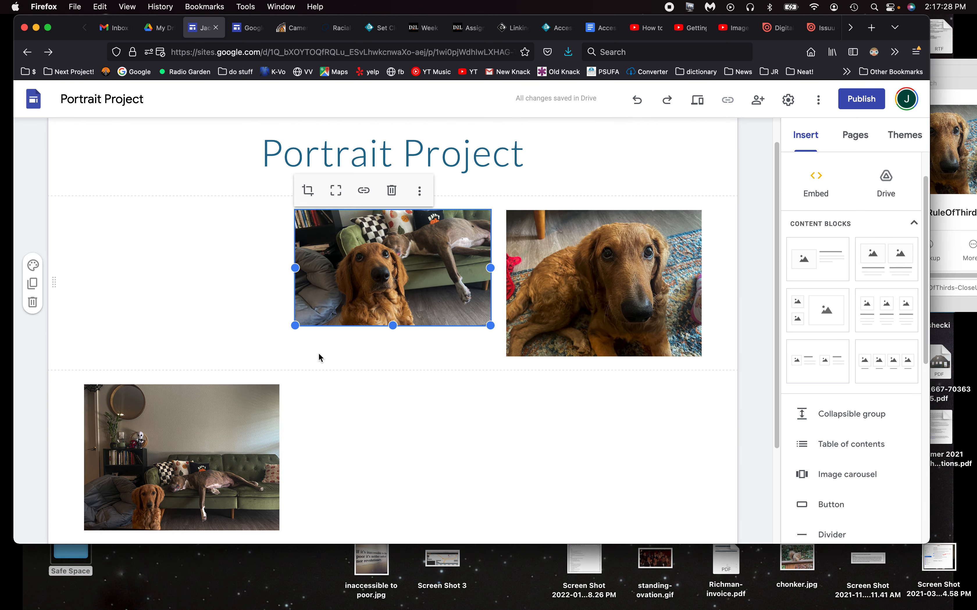
pyautogui.moveTo(295, 324); pyautogui.dragTo(274, 356)
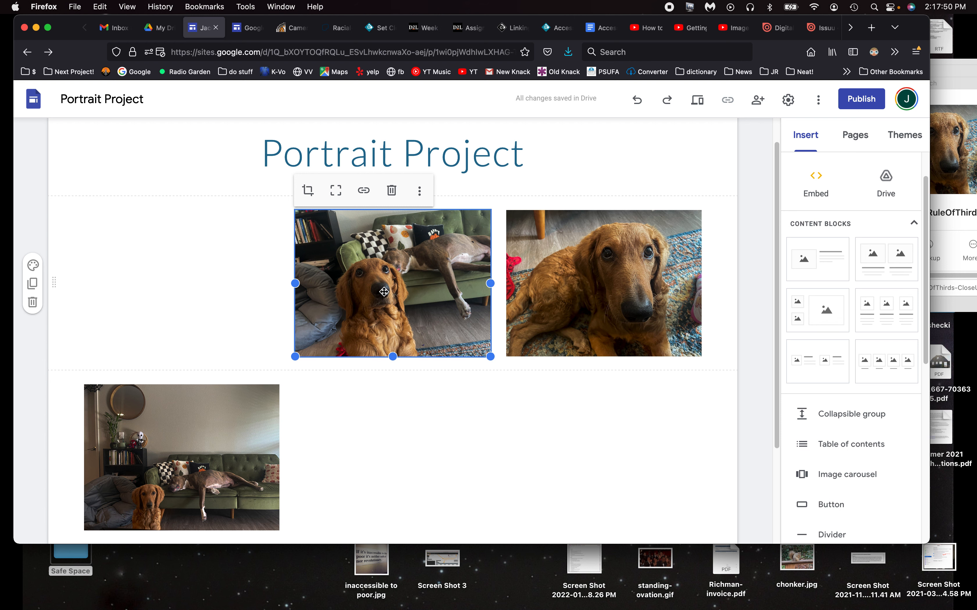
pyautogui.moveTo(224, 436); pyautogui.dragTo(225, 295)
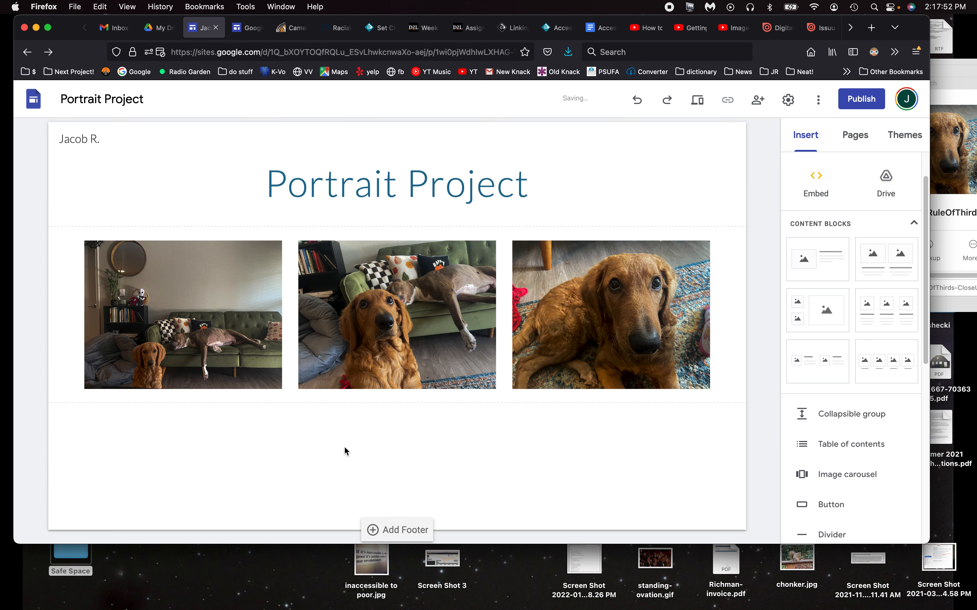
# Add the caption "2 shot" under the middle photo and center-align it
pyautogui.click(412, 323)
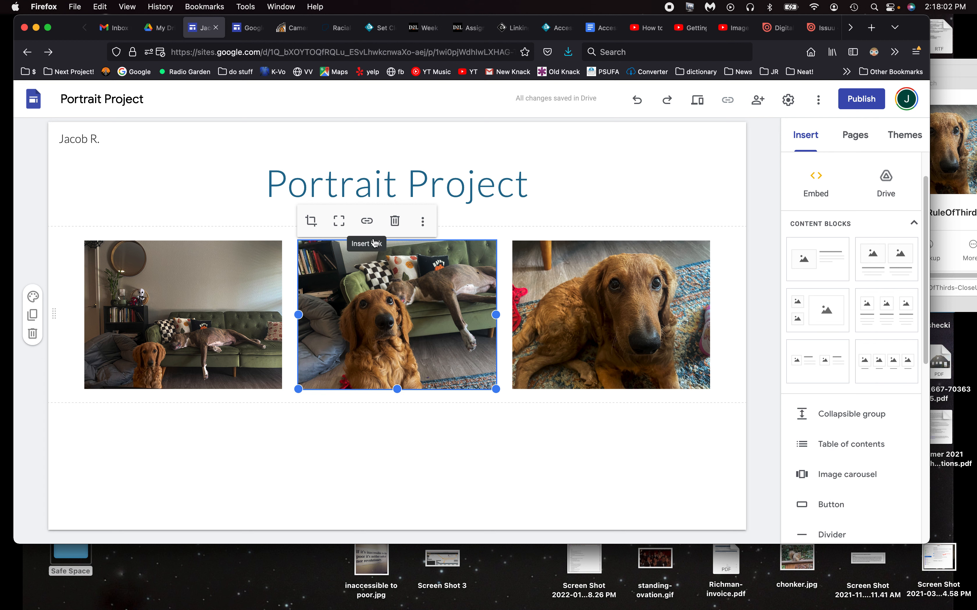
pyautogui.click(424, 223)
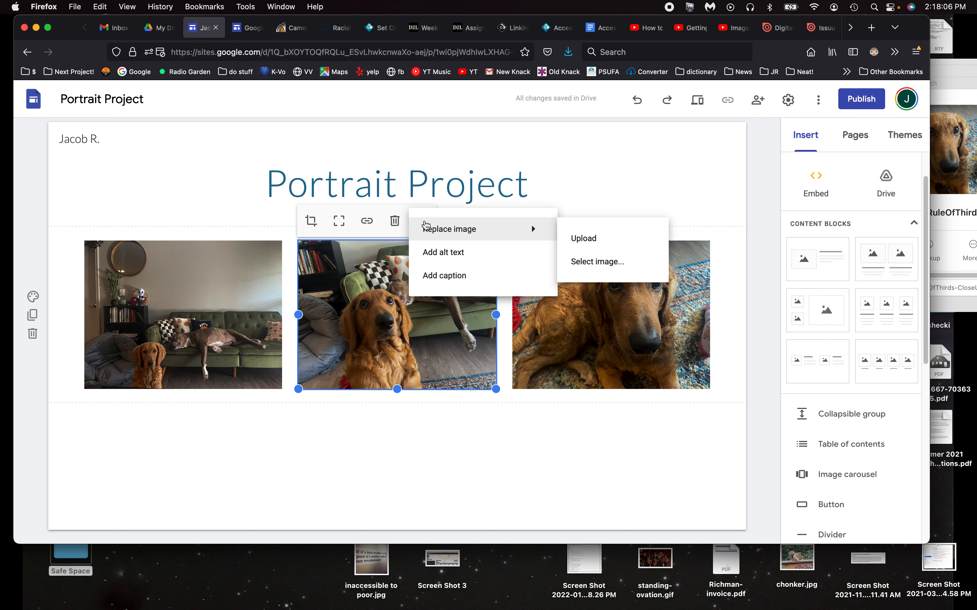
pyautogui.click(440, 285)
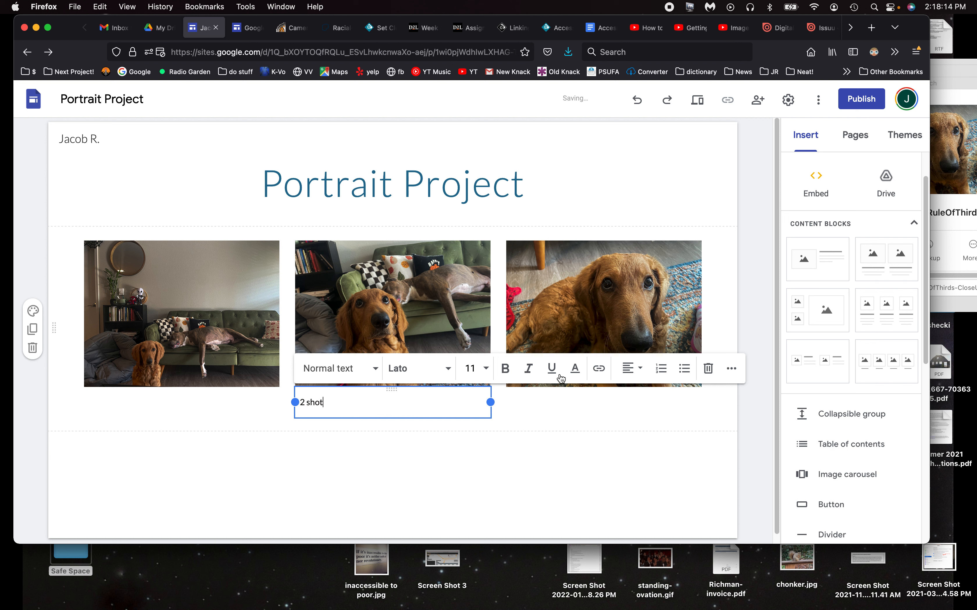
pyautogui.click(630, 367)
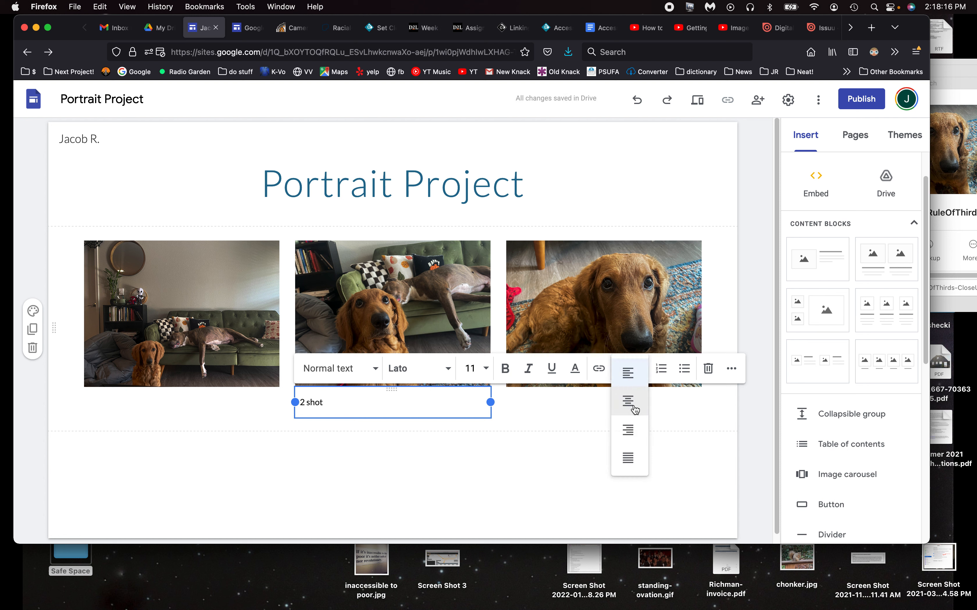
pyautogui.click(634, 409)
# Open the middle photo's alt text and enter a description starting with "2 shot of cu"
pyautogui.click(186, 287)
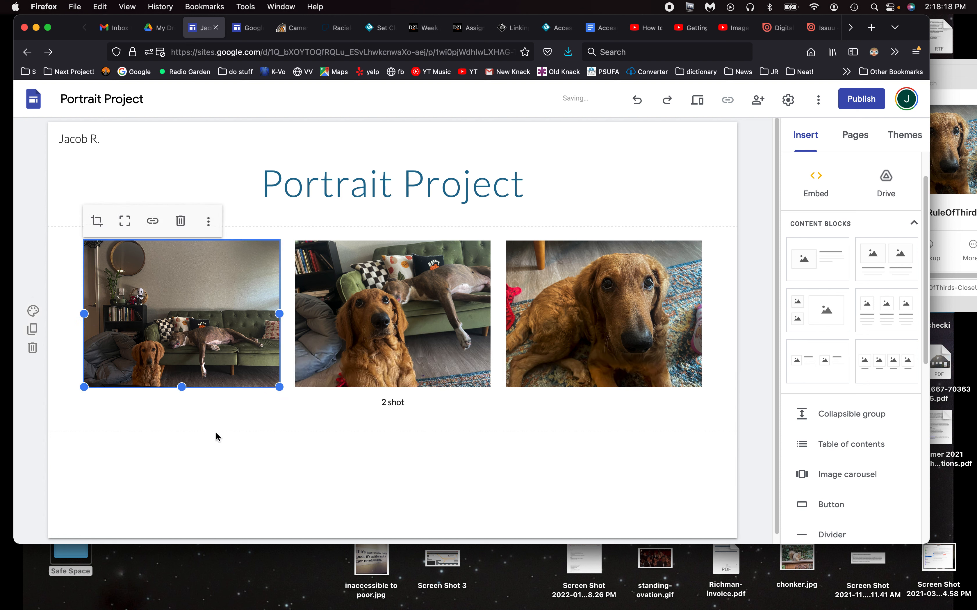
pyautogui.click(436, 319)
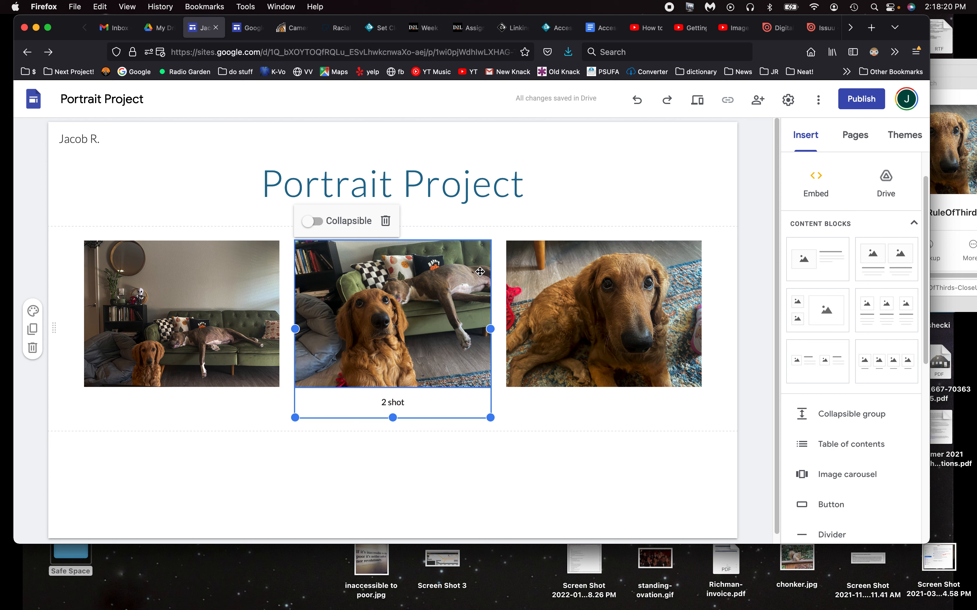
pyautogui.click(391, 324)
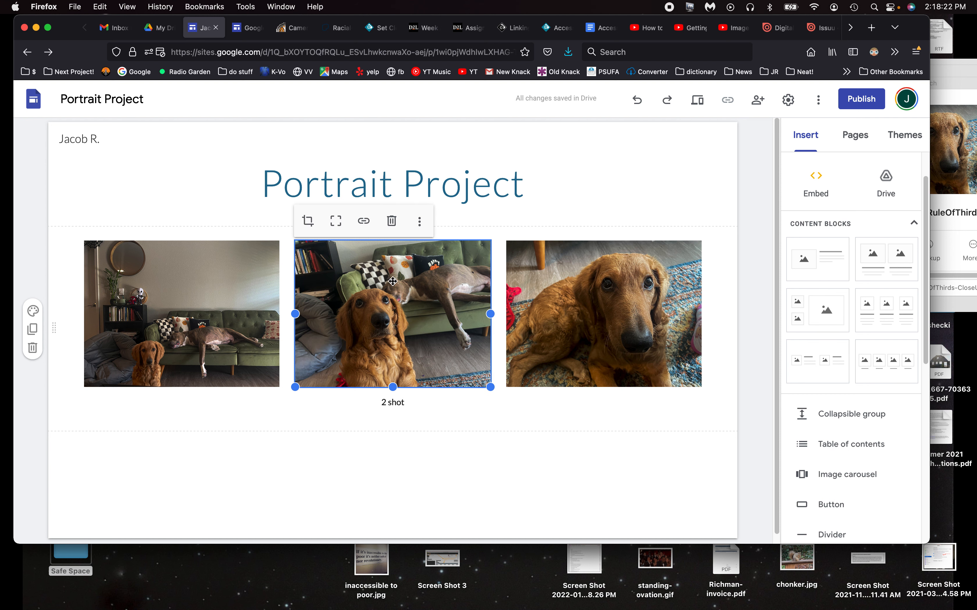
pyautogui.click(419, 221)
pyautogui.click(465, 253)
pyautogui.write('2 shot of cu')
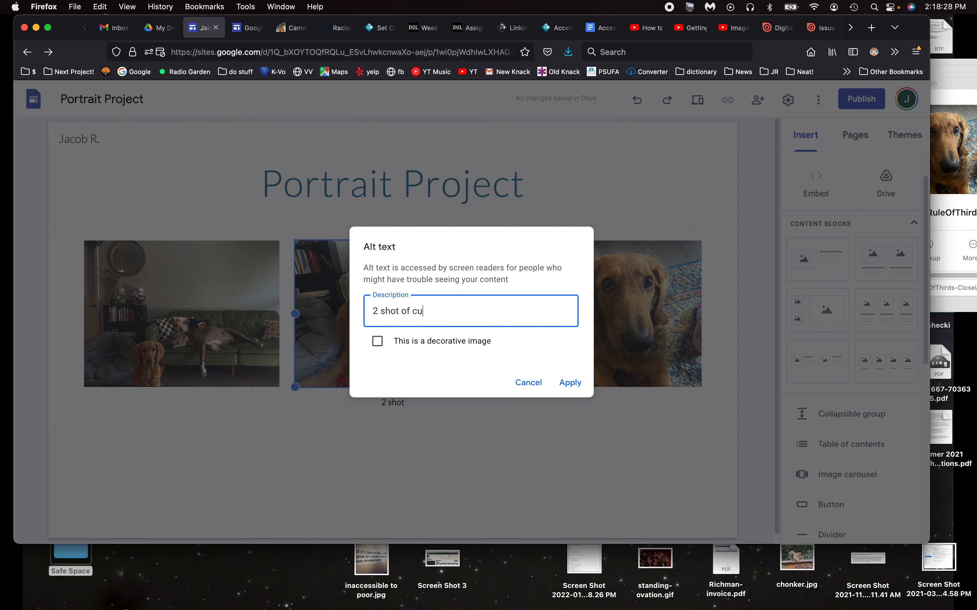
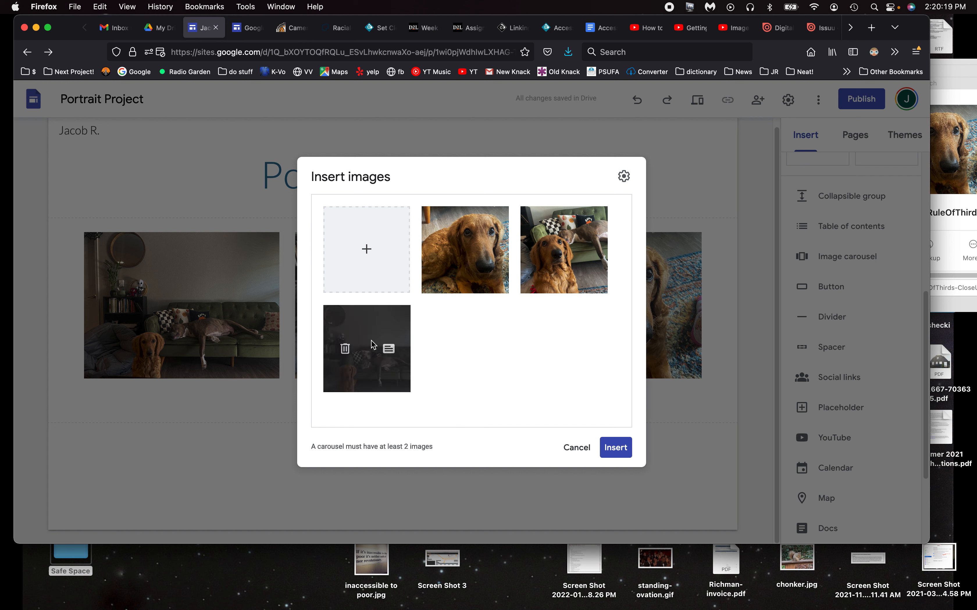
# Insert the image carousel with the wide shot first and auto start at Medium transition speed, and center it in its section
pyautogui.moveTo(472, 277)
pyautogui.mouseDown()
pyautogui.moveTo(447, 354)
pyautogui.moveTo(415, 358)
pyautogui.moveTo(373, 338)
pyautogui.moveTo(458, 244)
pyautogui.moveTo(458, 291)
pyautogui.mouseUp()
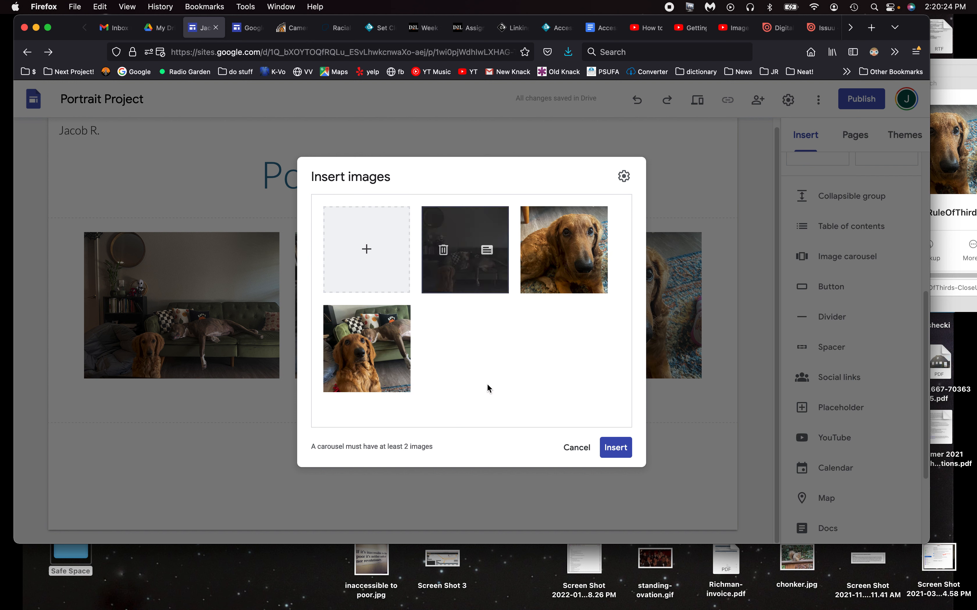
pyautogui.click(625, 179)
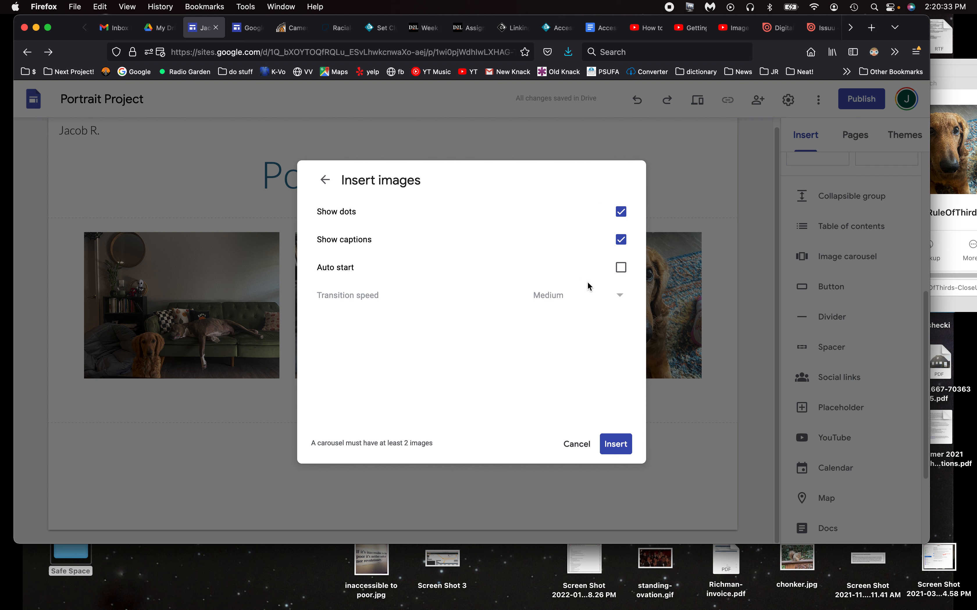
pyautogui.click(621, 269)
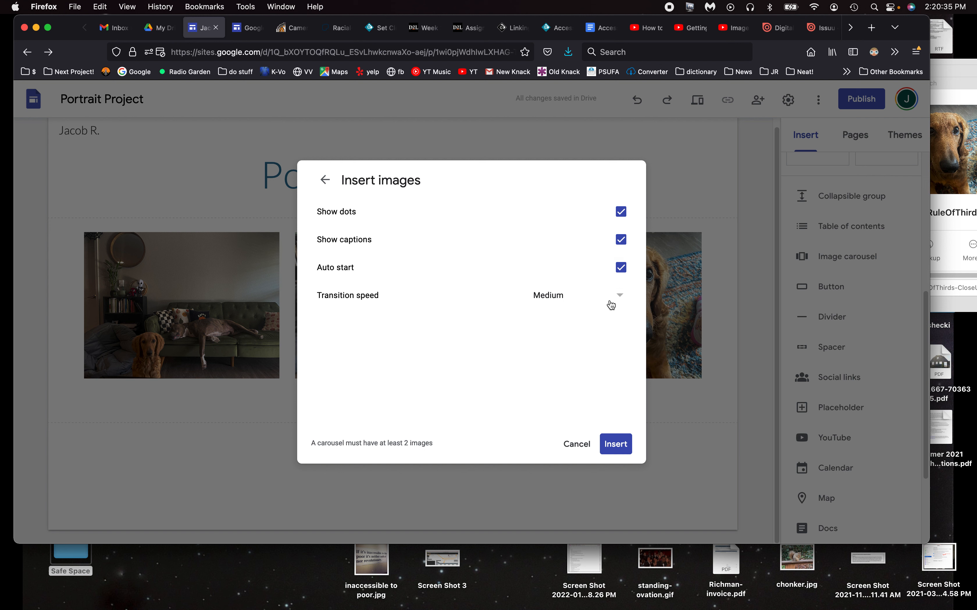
pyautogui.click(620, 299)
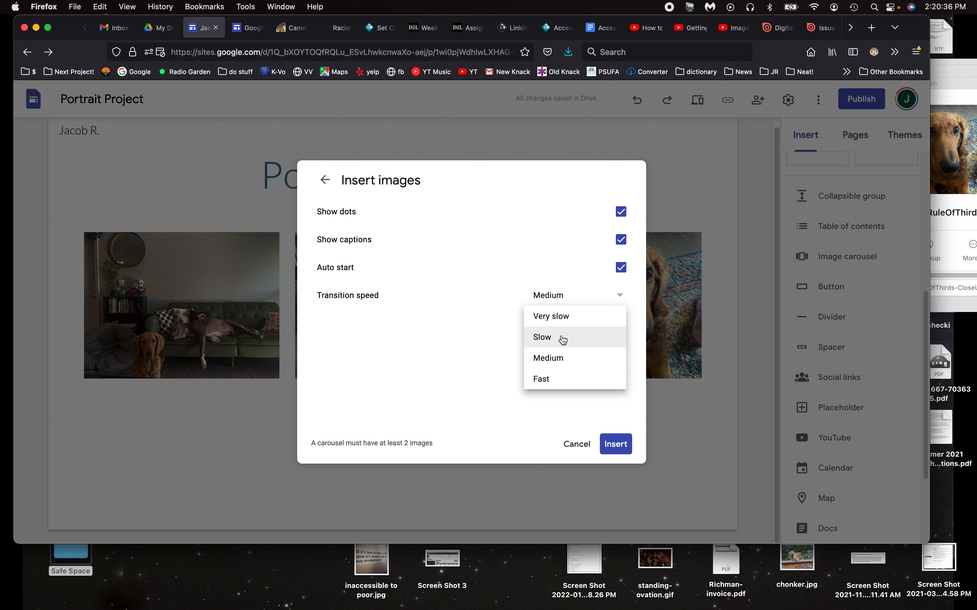
pyautogui.click(564, 359)
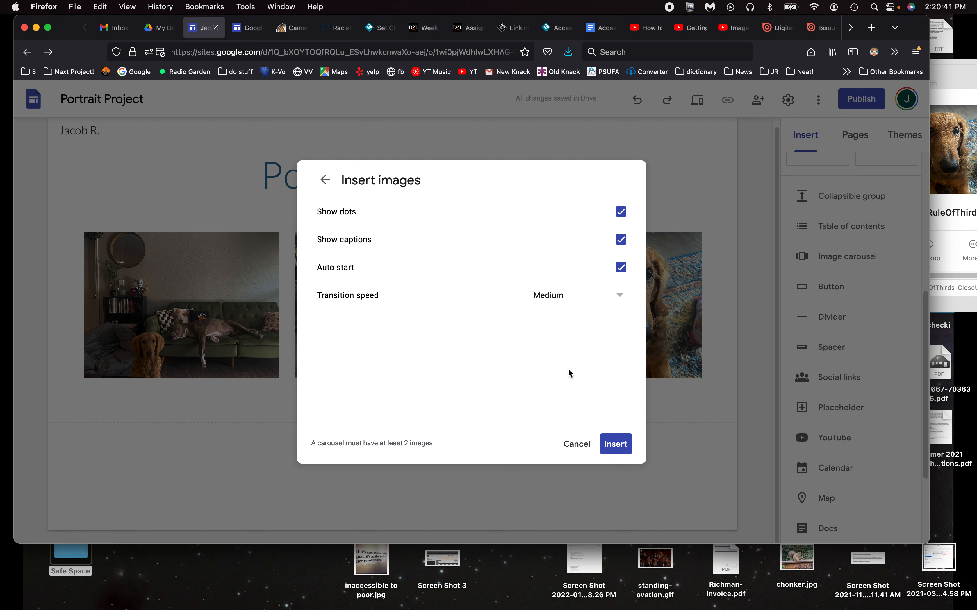
pyautogui.click(620, 449)
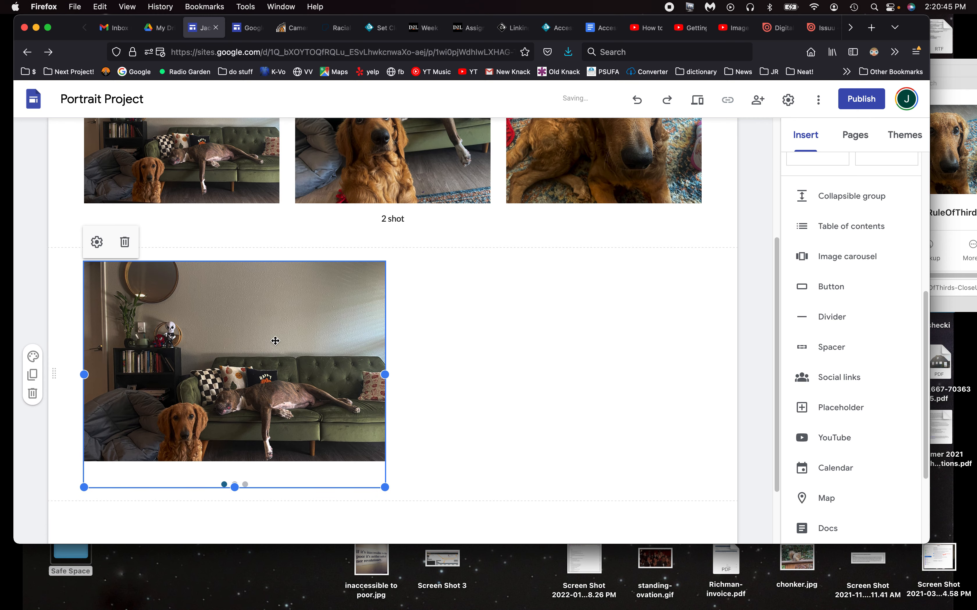
pyautogui.moveTo(274, 341); pyautogui.dragTo(449, 336)
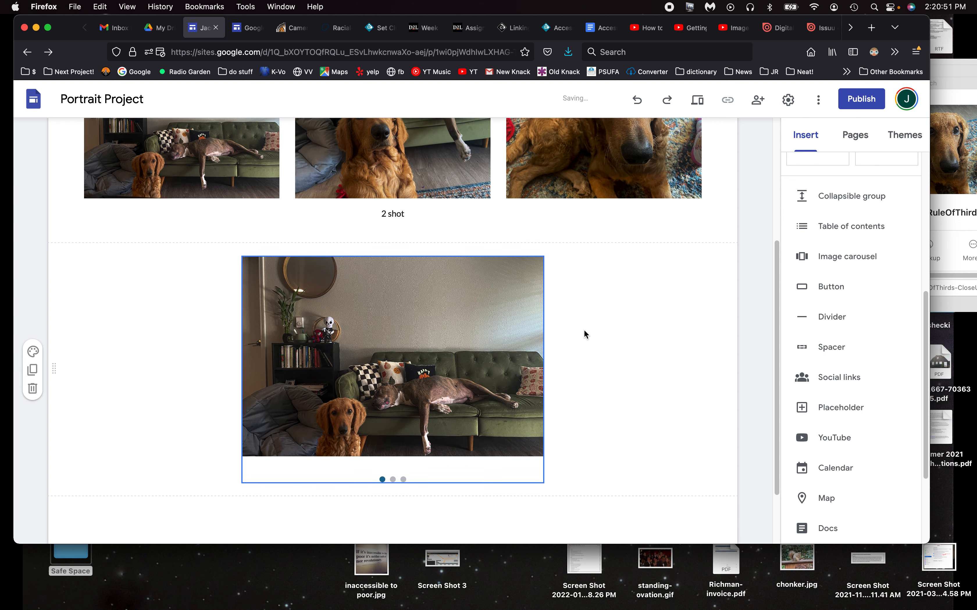
# Toggle the carousel's Show dots setting off and back on, and update the carousel
pyautogui.click(387, 414)
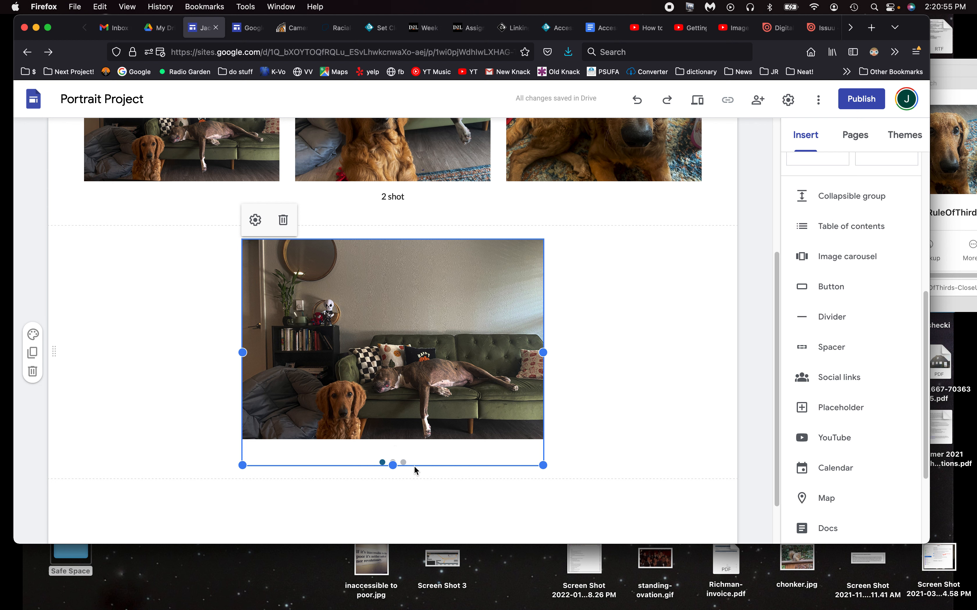
pyautogui.click(255, 220)
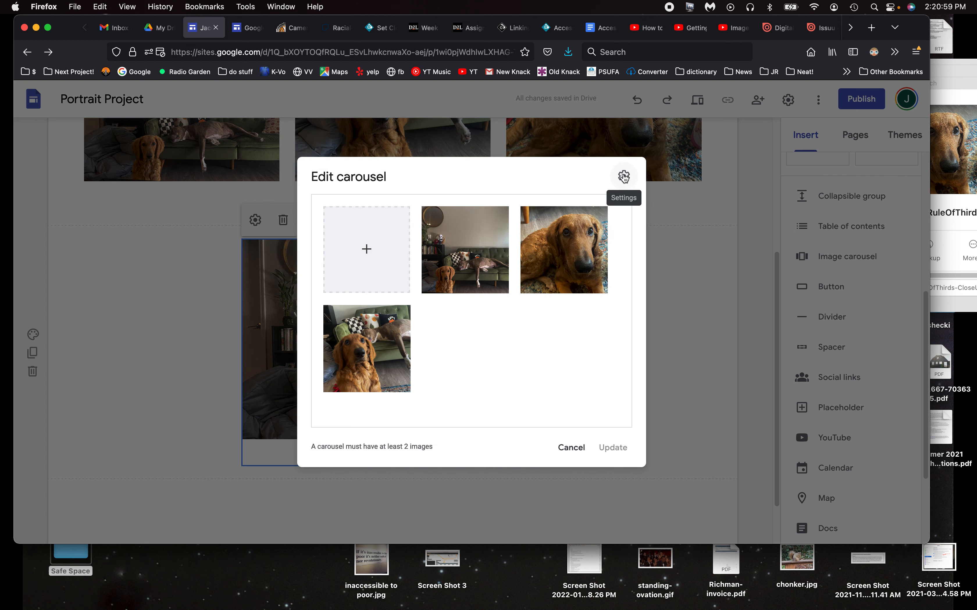
pyautogui.click(624, 176)
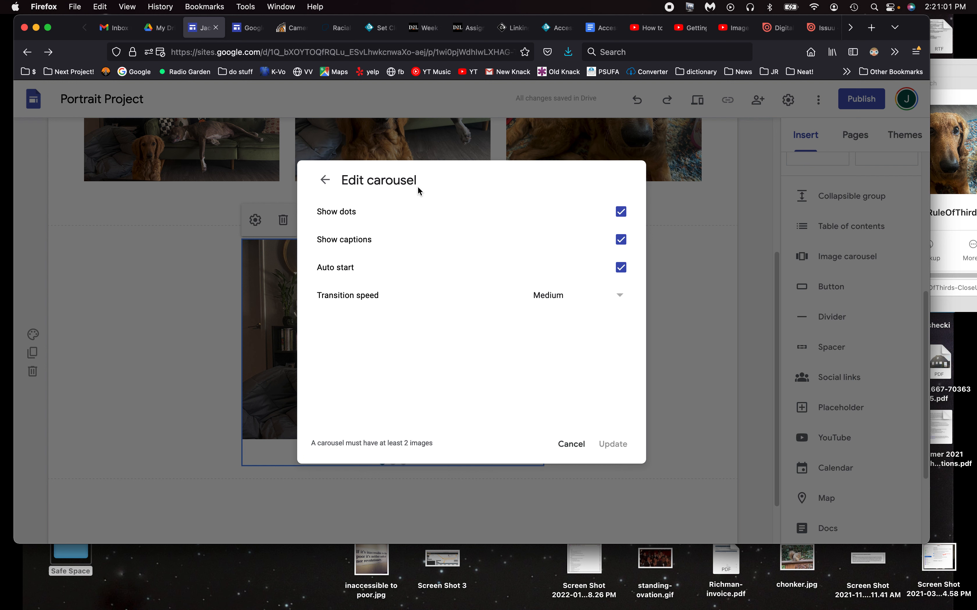
pyautogui.click(622, 214)
pyautogui.click(622, 213)
pyautogui.click(612, 448)
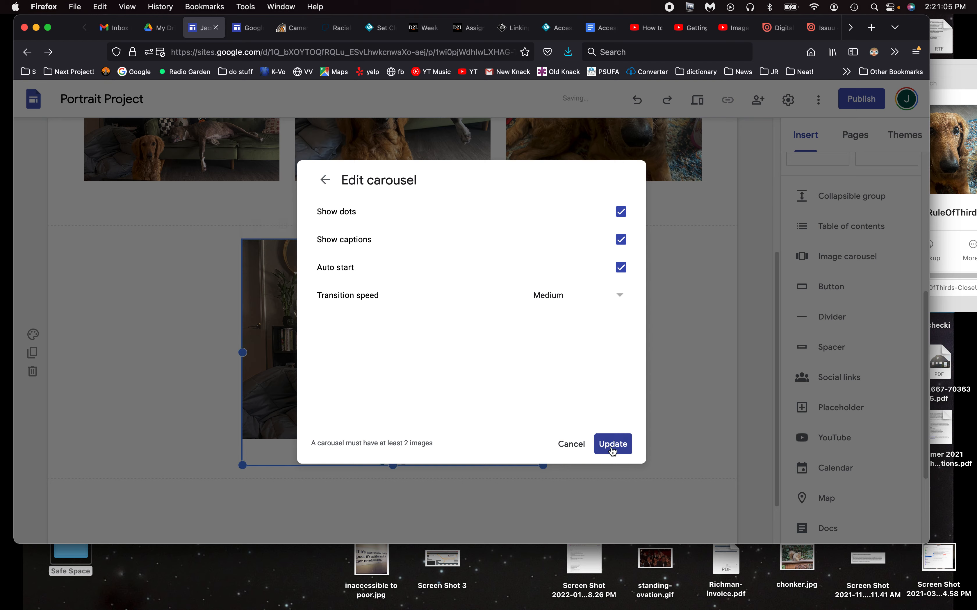
# Review the updated image carousel and the page layout up to the header and the photo row
pyautogui.scroll(-3, 611, 423)
pyautogui.scroll(-4, 610, 421)
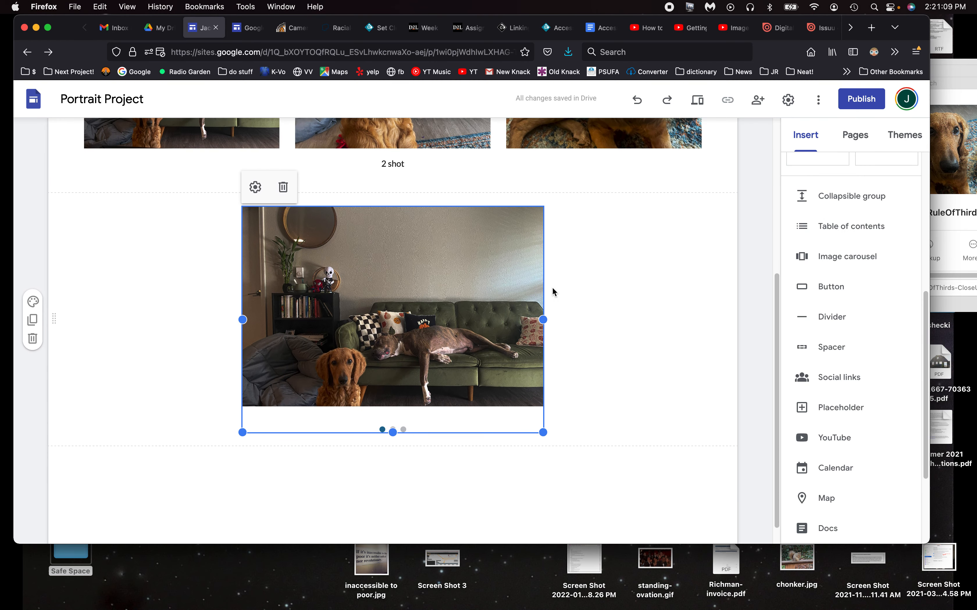
pyautogui.click(609, 271)
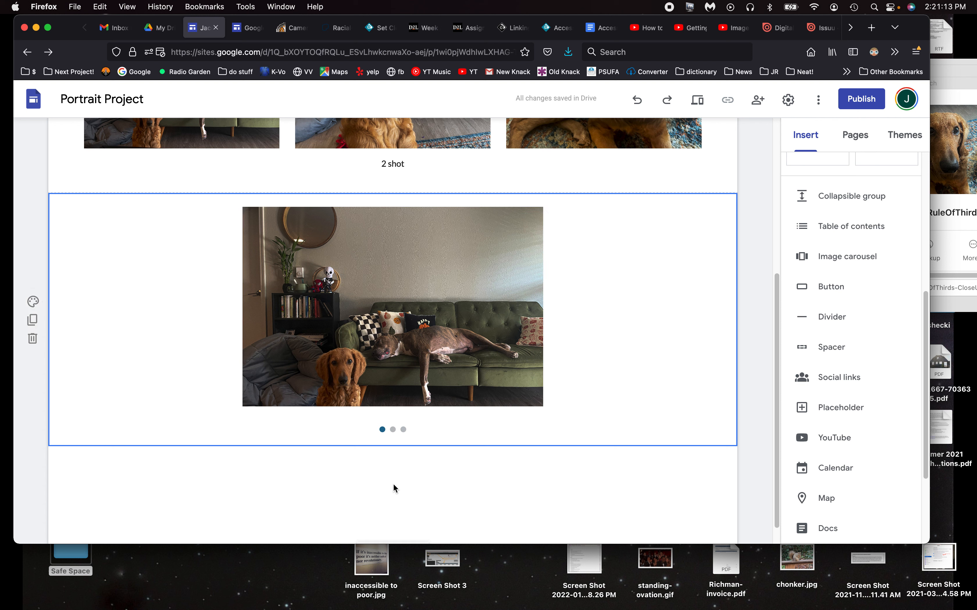
pyautogui.click(269, 386)
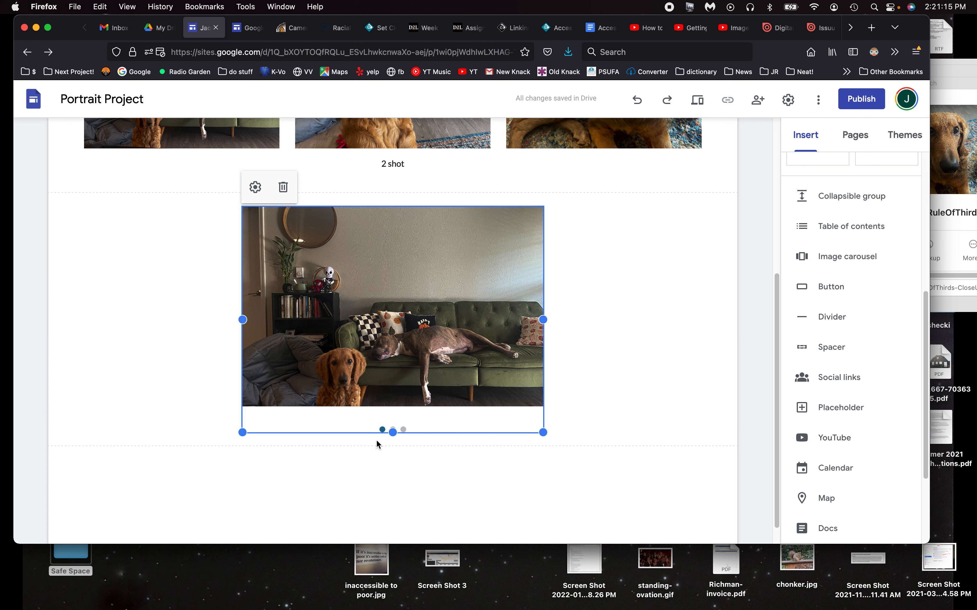
pyautogui.click(606, 352)
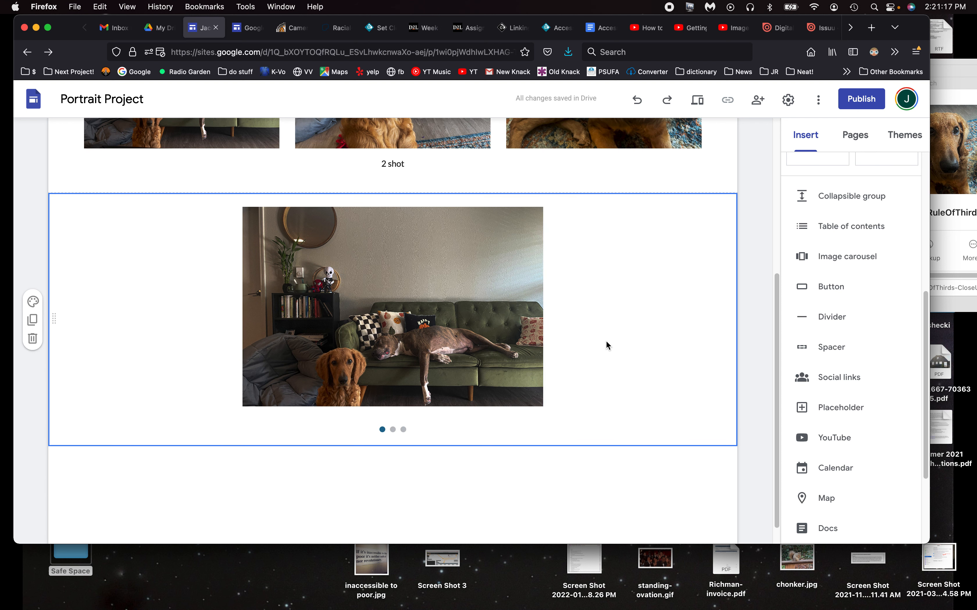
pyautogui.scroll(2, 569, 340)
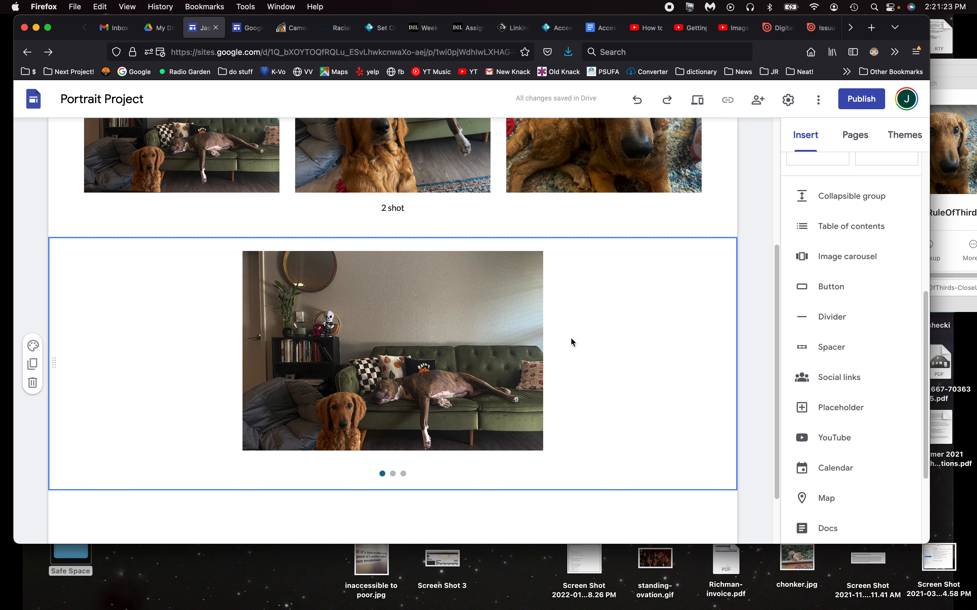
pyautogui.scroll(-2, 570, 342)
pyautogui.scroll(4, 570, 342)
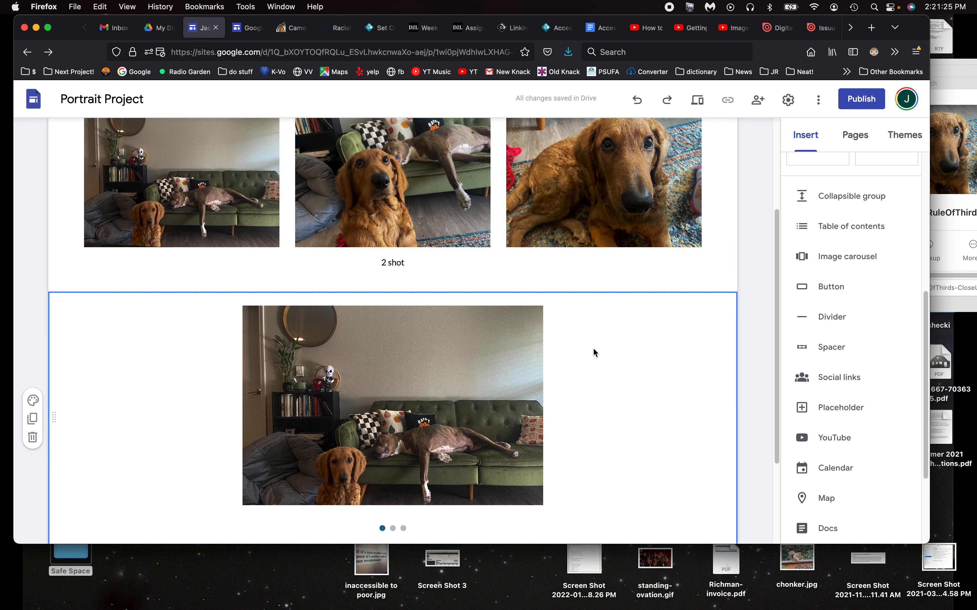
pyautogui.scroll(2, 593, 351)
pyautogui.scroll(2, 593, 349)
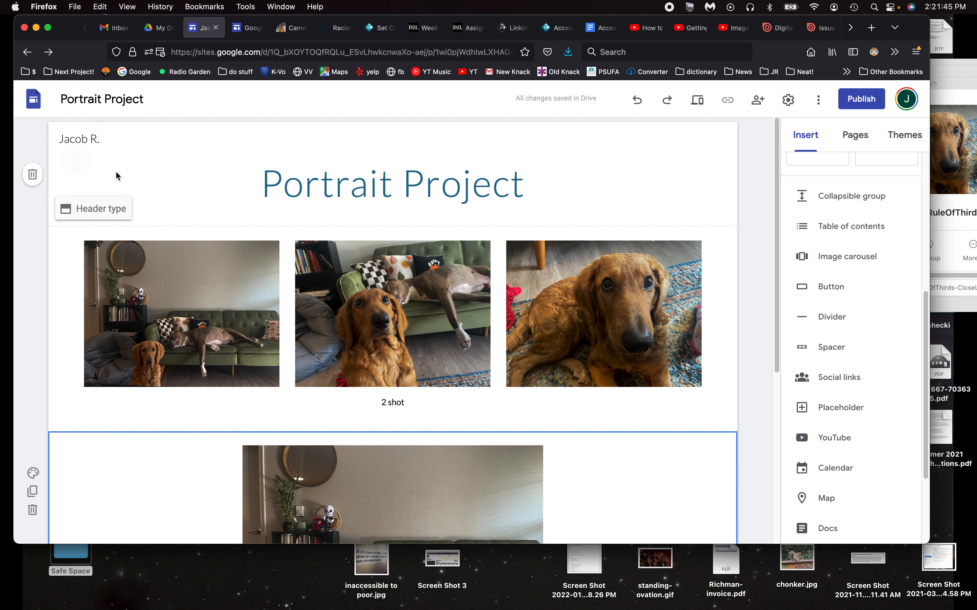
pyautogui.click(137, 185)
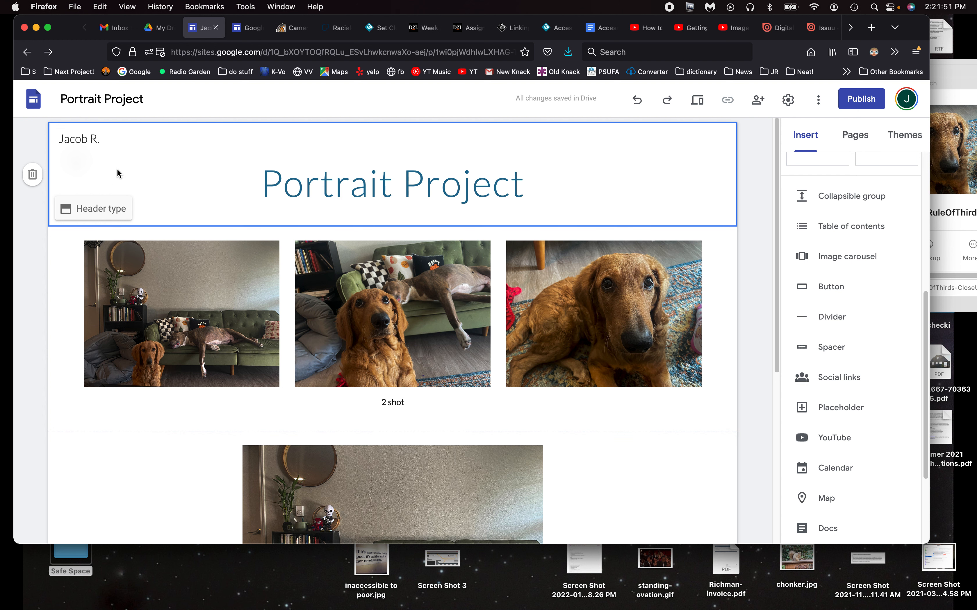
pyautogui.click(58, 283)
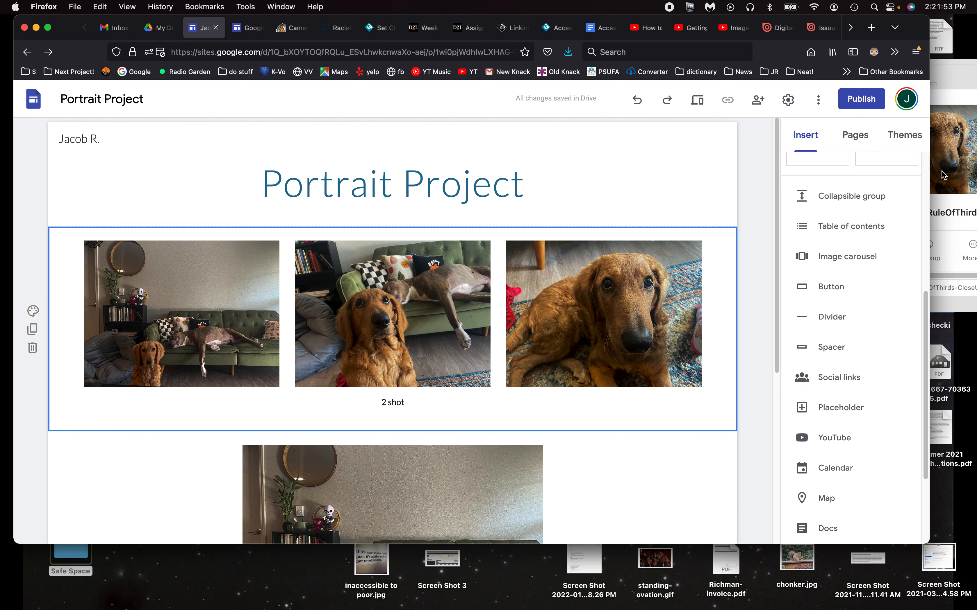
# Examine the available content to insert, including the image source options, and look over the page once more
pyautogui.click(806, 135)
pyautogui.scroll(6, 850, 284)
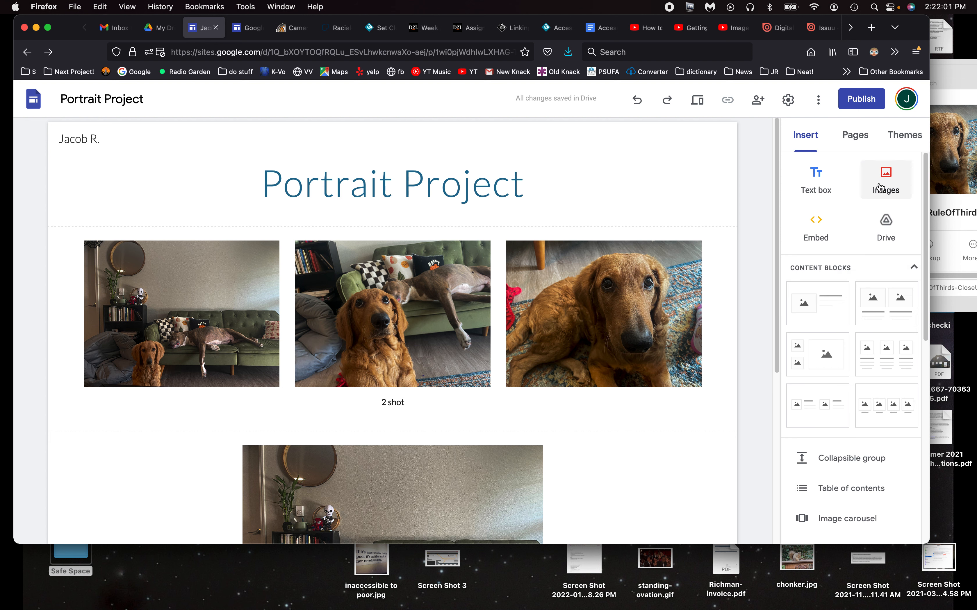
pyautogui.scroll(-2, 846, 208)
pyautogui.scroll(3, 848, 206)
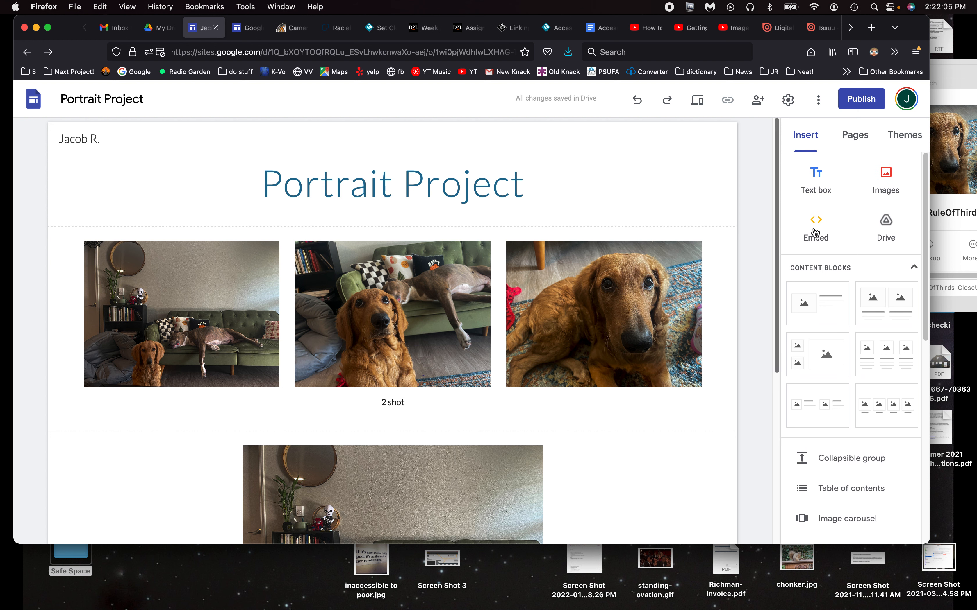
pyautogui.click(891, 177)
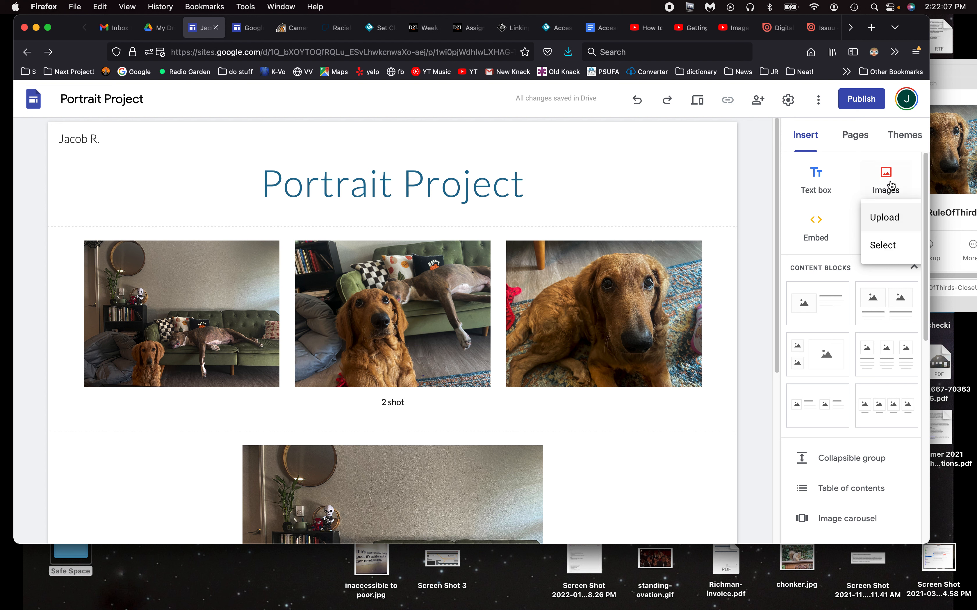
pyautogui.click(637, 412)
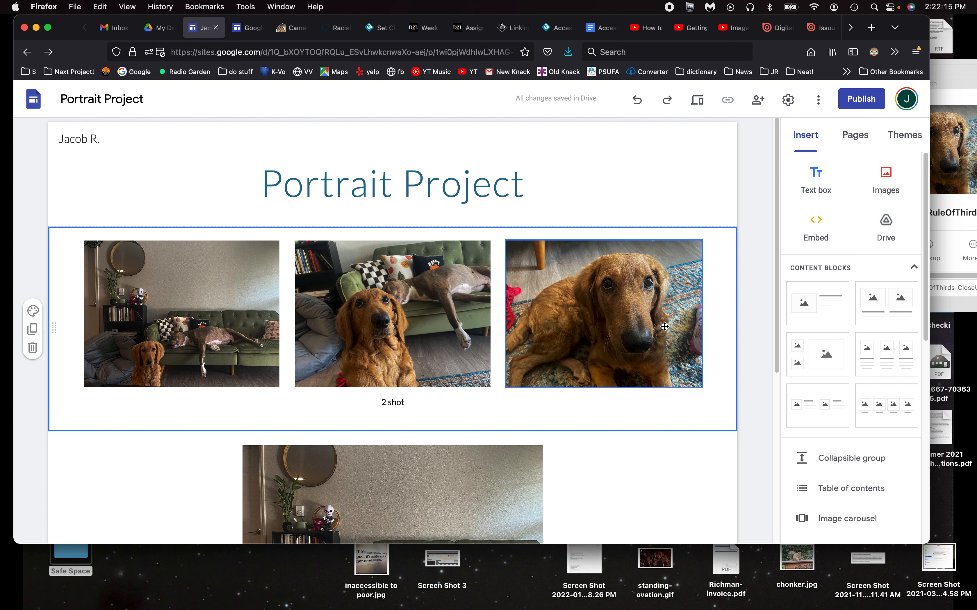
pyautogui.scroll(-6, 542, 489)
pyautogui.scroll(5, 601, 478)
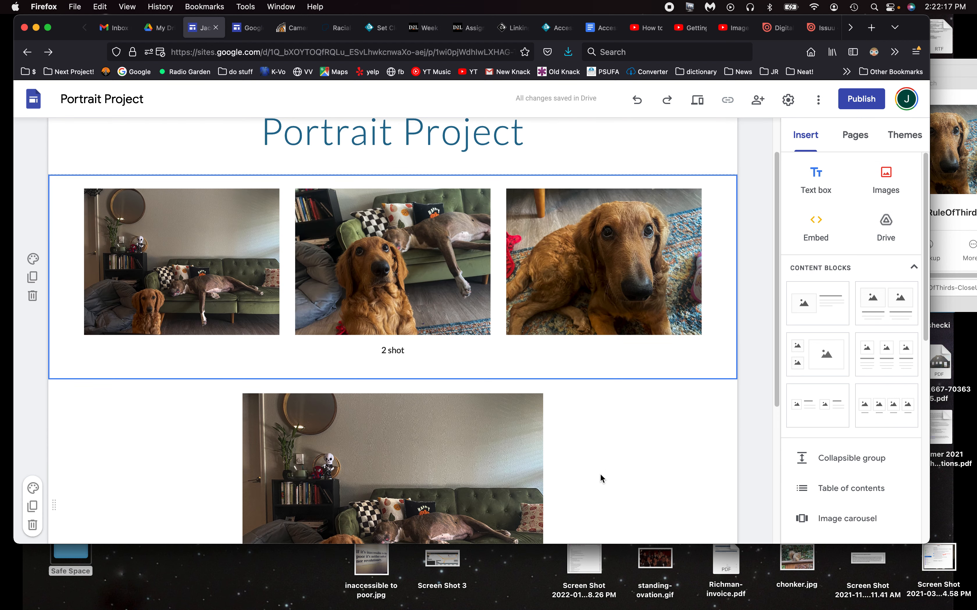
pyautogui.scroll(2, 600, 474)
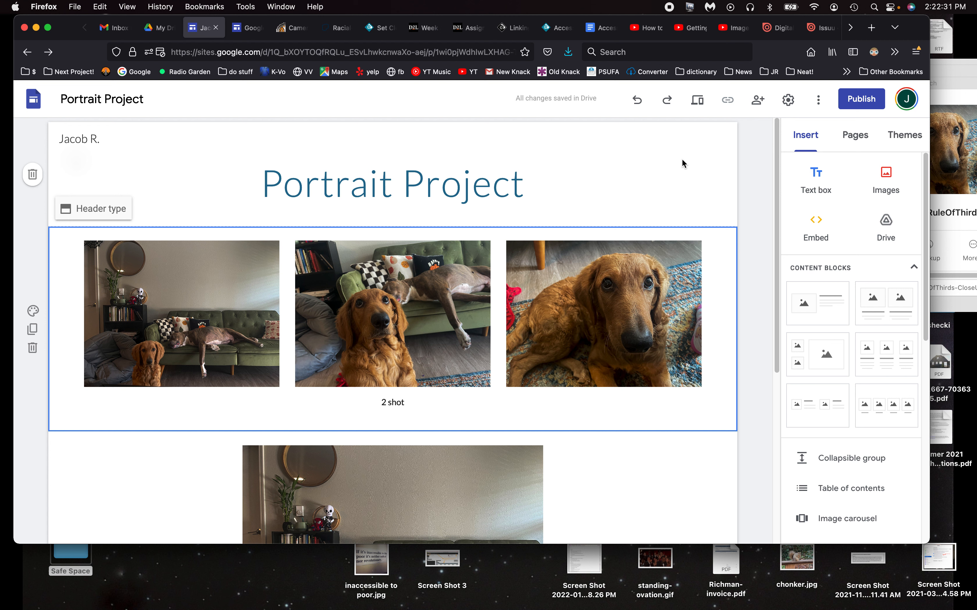
# Look over the site themes and try the Aristotle theme on the page
pyautogui.click(914, 137)
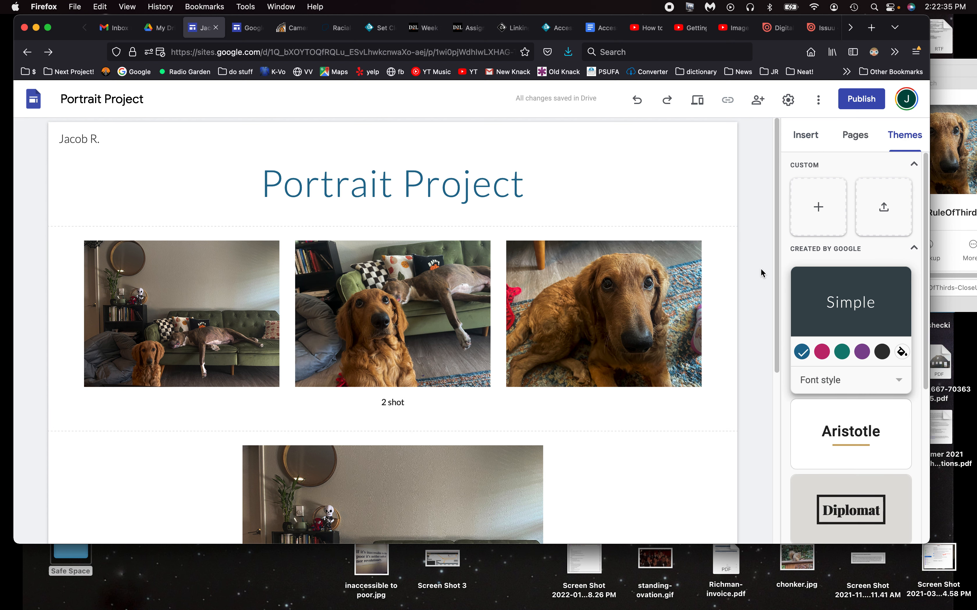
pyautogui.scroll(-3, 761, 269)
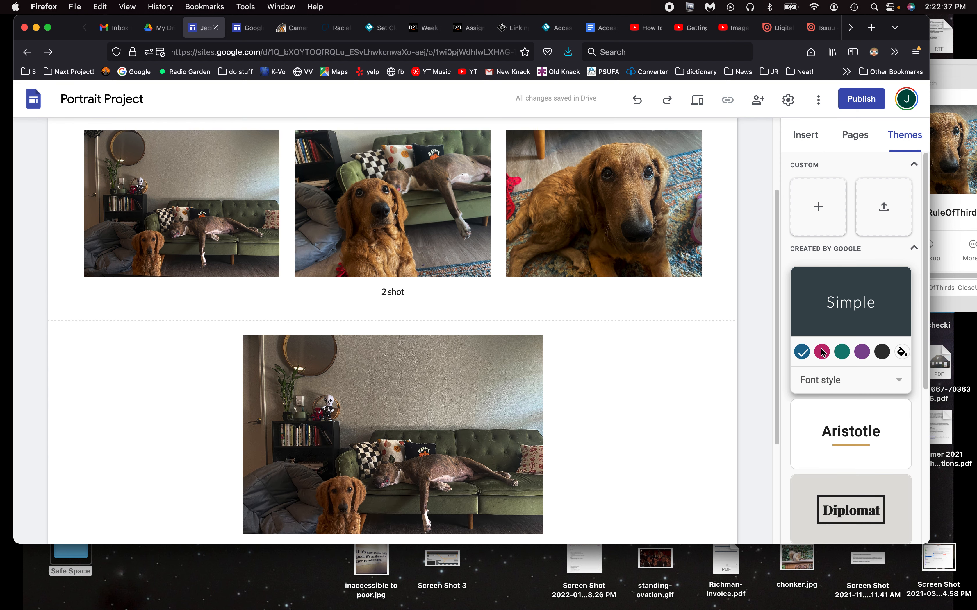
pyautogui.scroll(3, 744, 373)
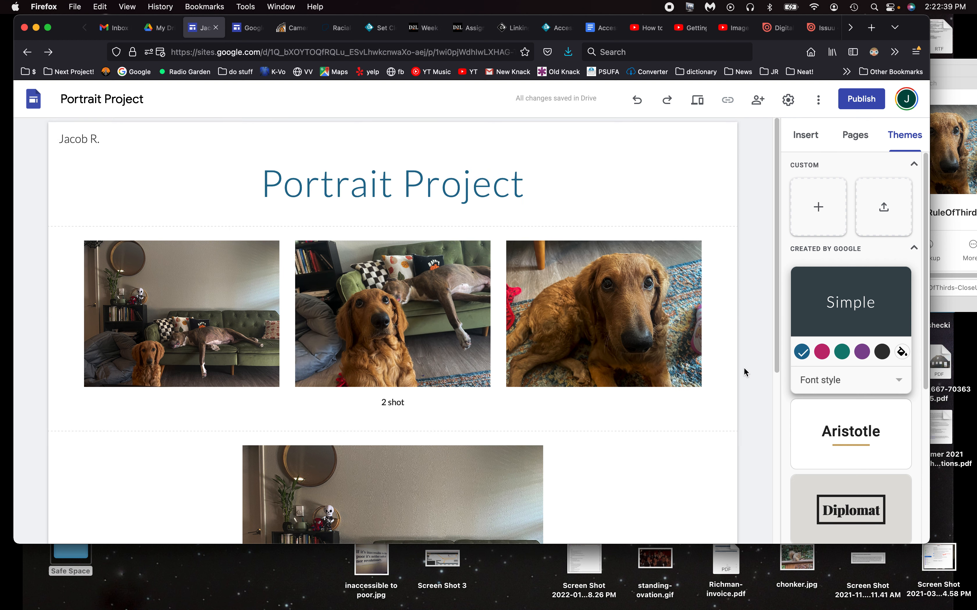
pyautogui.click(815, 442)
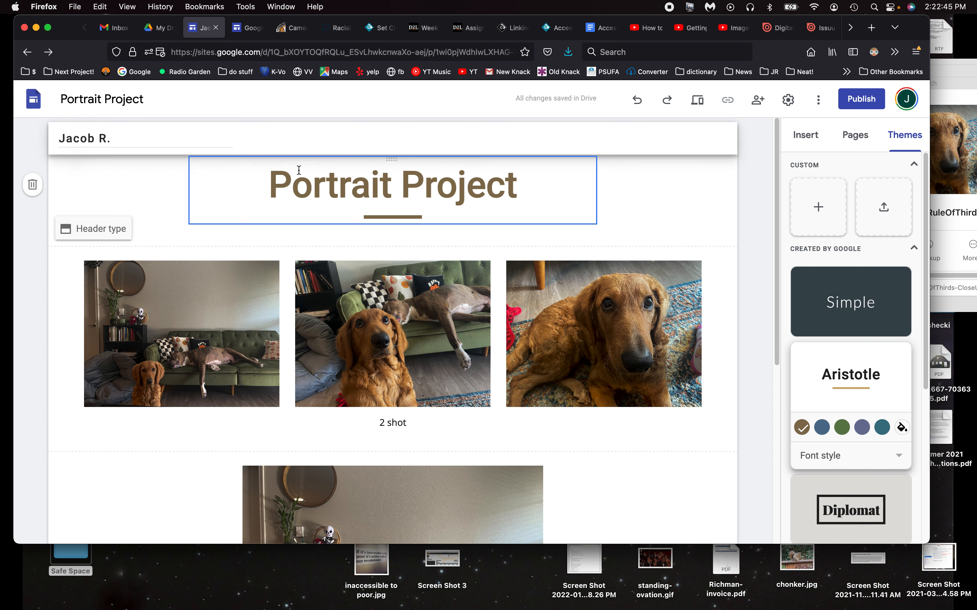
# Try the Banner header type, return the header to Title only, and reapply the Simple theme
pyautogui.click(64, 229)
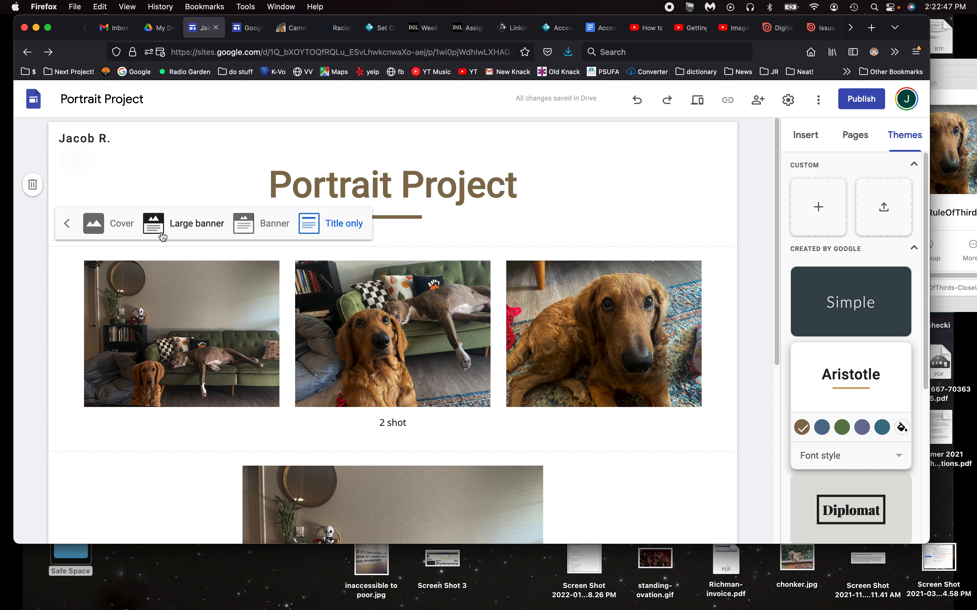
pyautogui.click(262, 233)
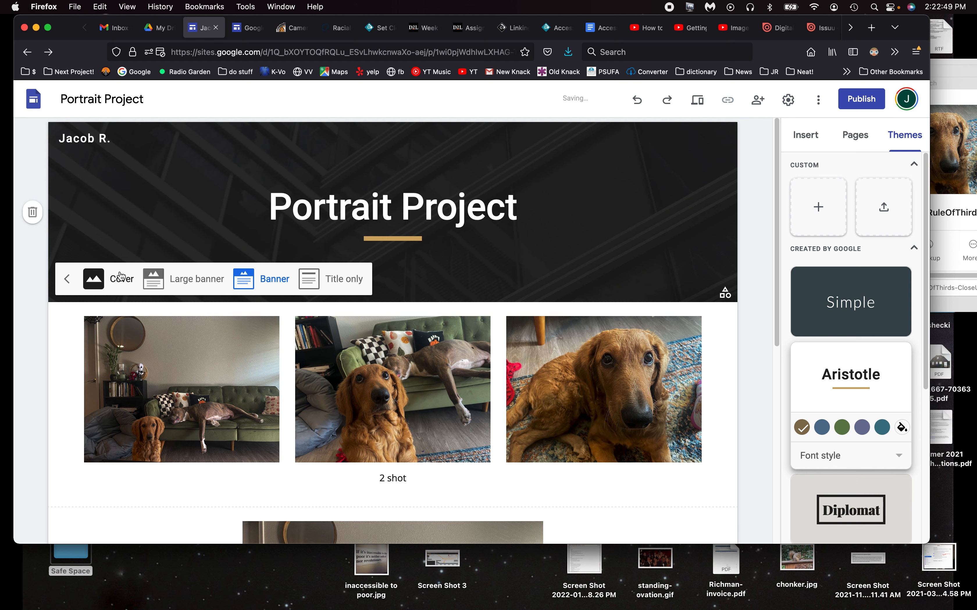
pyautogui.click(339, 278)
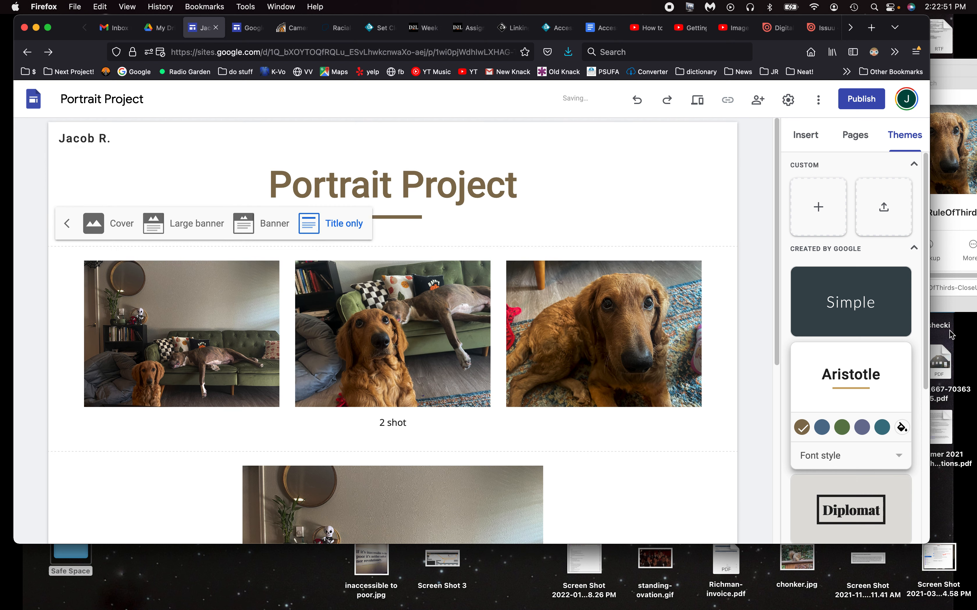
pyautogui.click(882, 307)
pyautogui.click(440, 182)
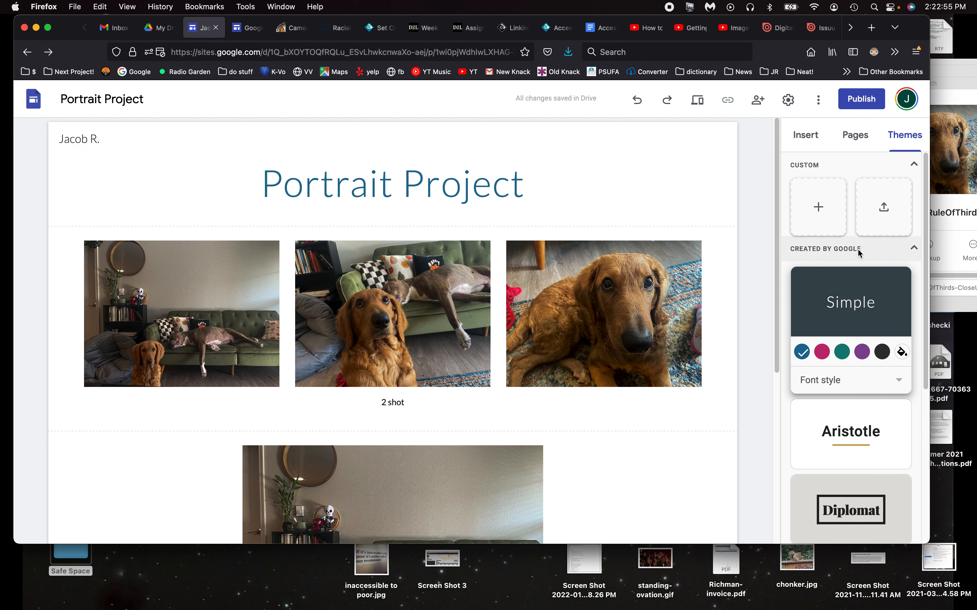
# Create a custom theme named Blackbackground with the black preset color set and Maven Pro for headings and body text
pyautogui.click(824, 207)
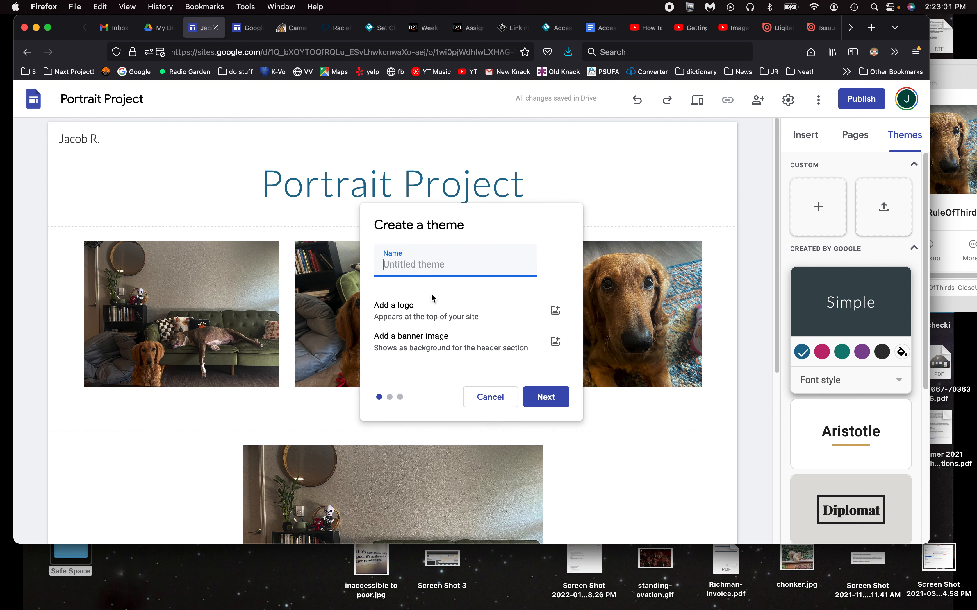
pyautogui.write('Blackbackground')
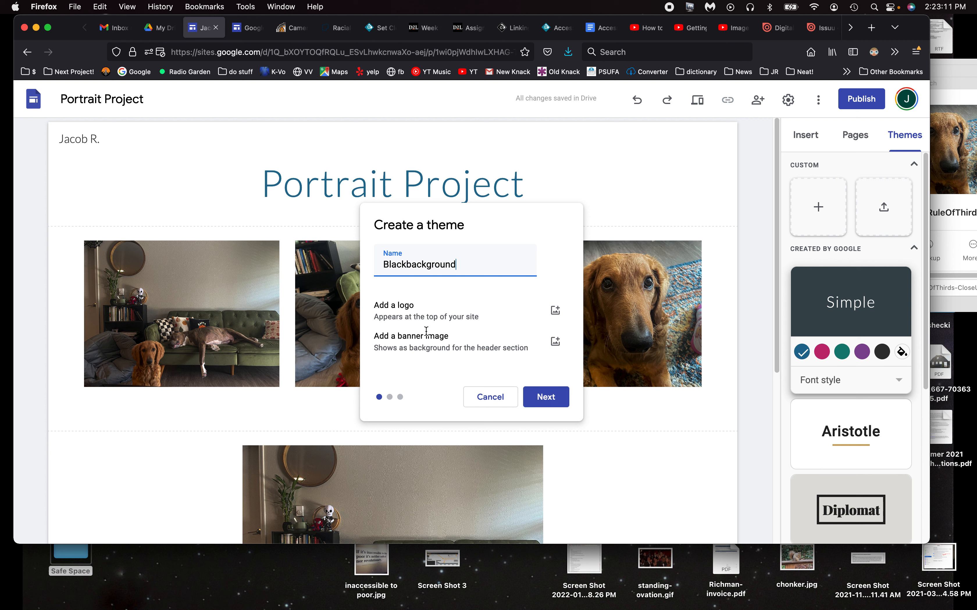
pyautogui.click(552, 402)
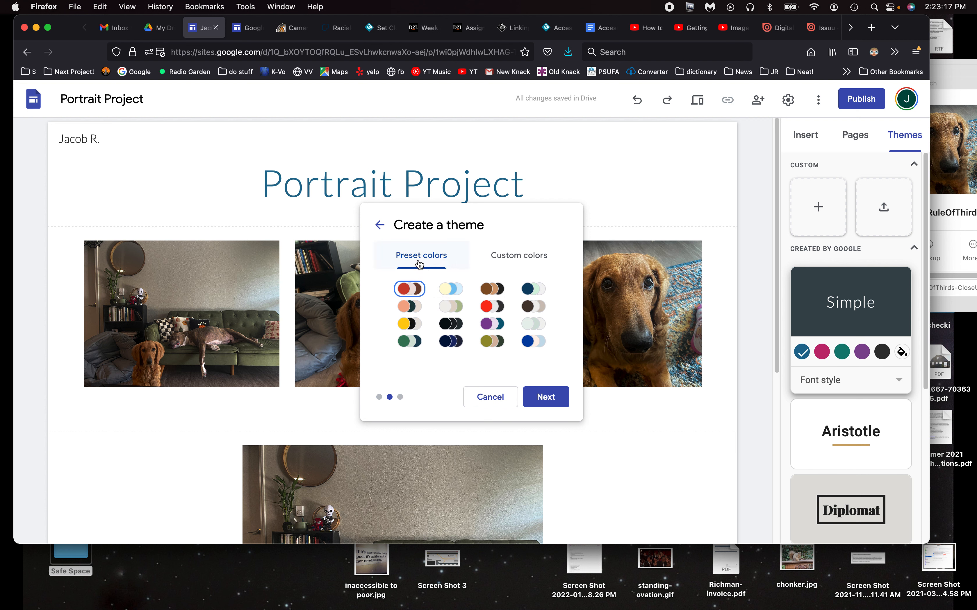
pyautogui.click(448, 329)
pyautogui.click(545, 397)
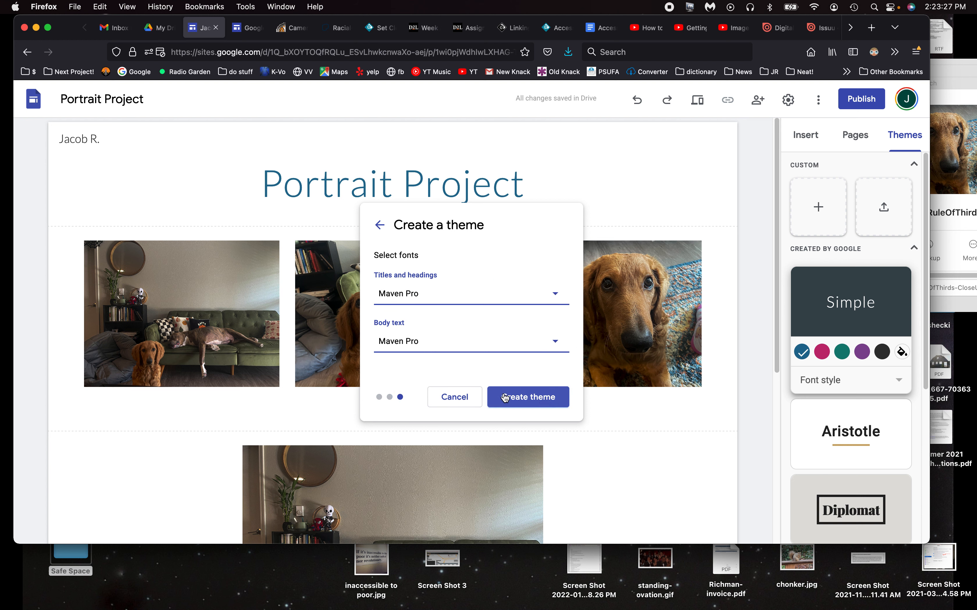
pyautogui.click(452, 294)
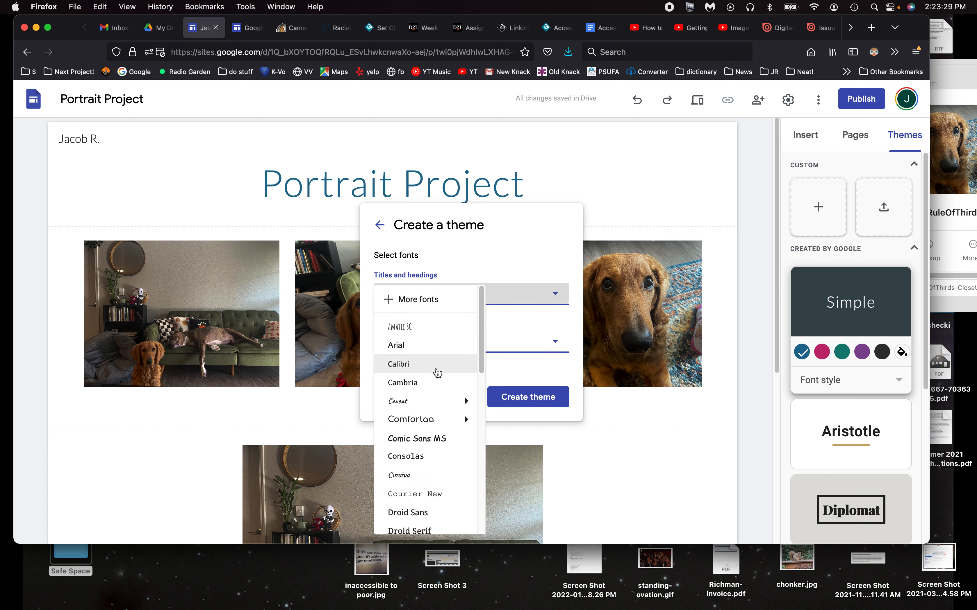
pyautogui.click(488, 250)
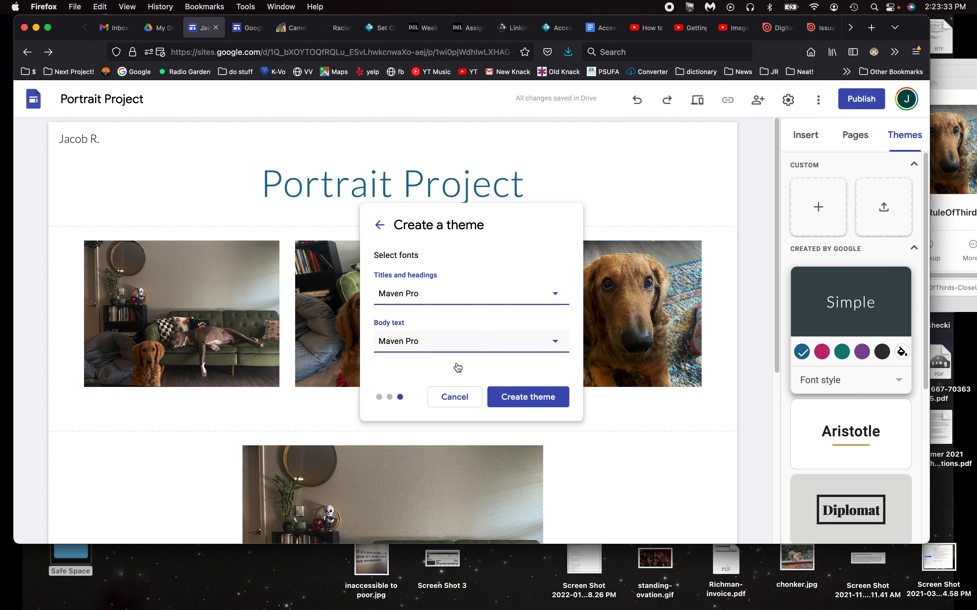
pyautogui.click(532, 399)
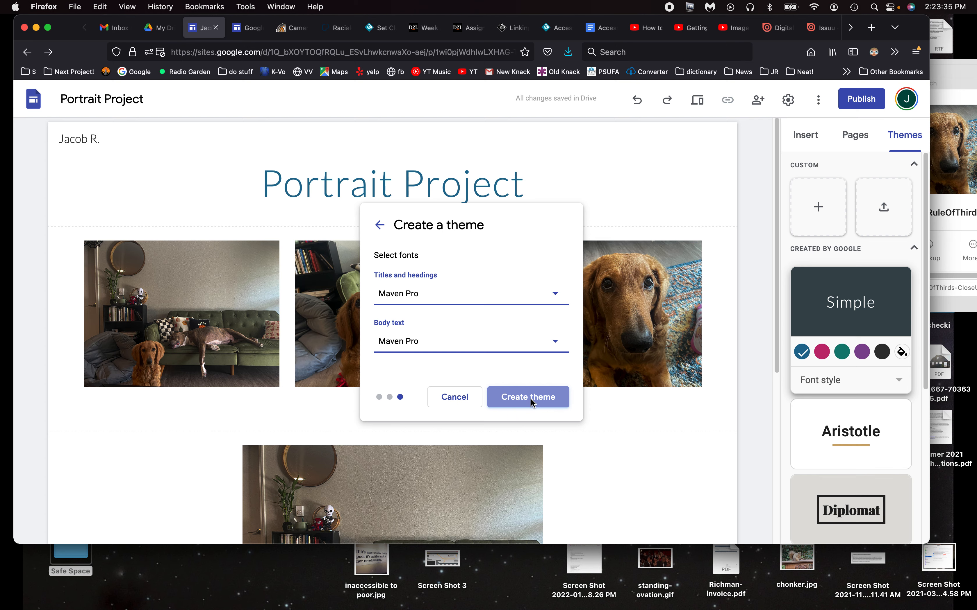
# Change the font of the "Portrait Project" page title to Lato Normal and check the page in the new theme
pyautogui.doubleClick(349, 184)
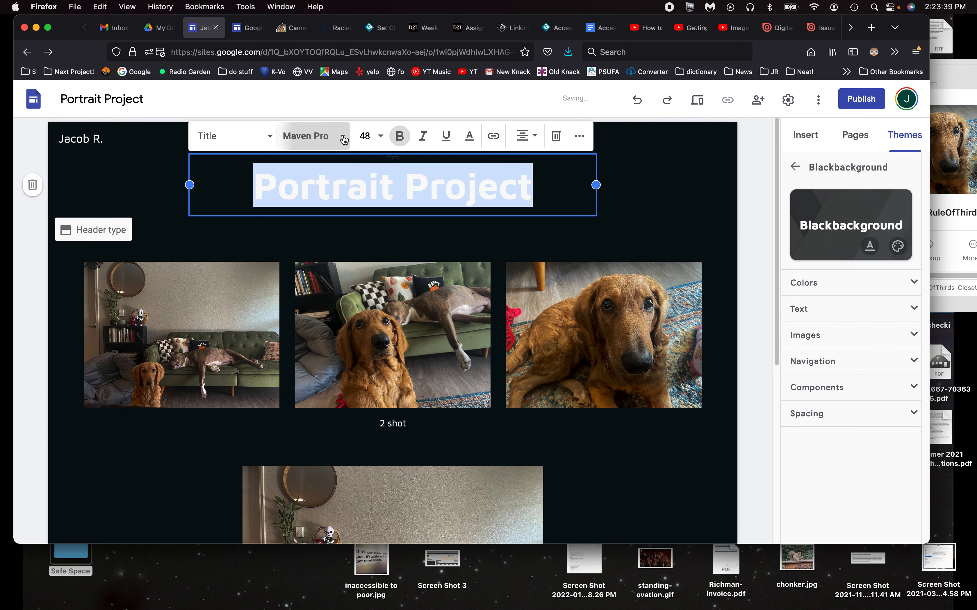
pyautogui.click(342, 137)
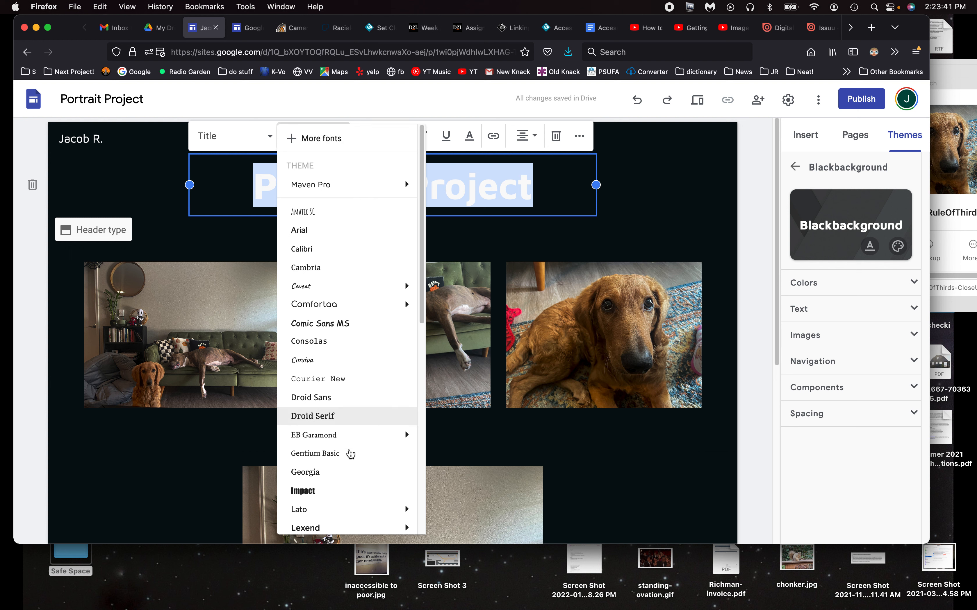
pyautogui.moveTo(336, 514)
pyautogui.click(443, 479)
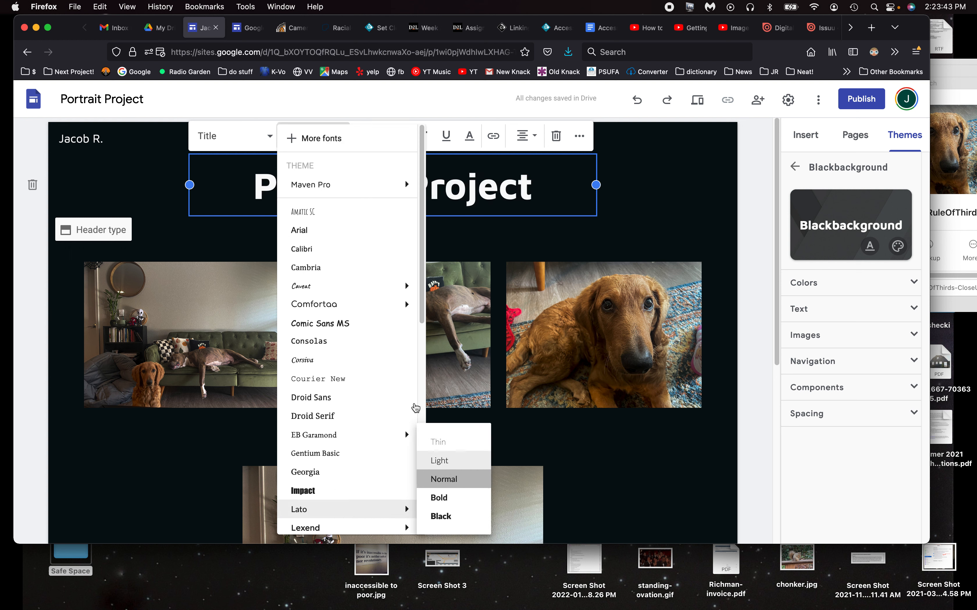
pyautogui.click(120, 140)
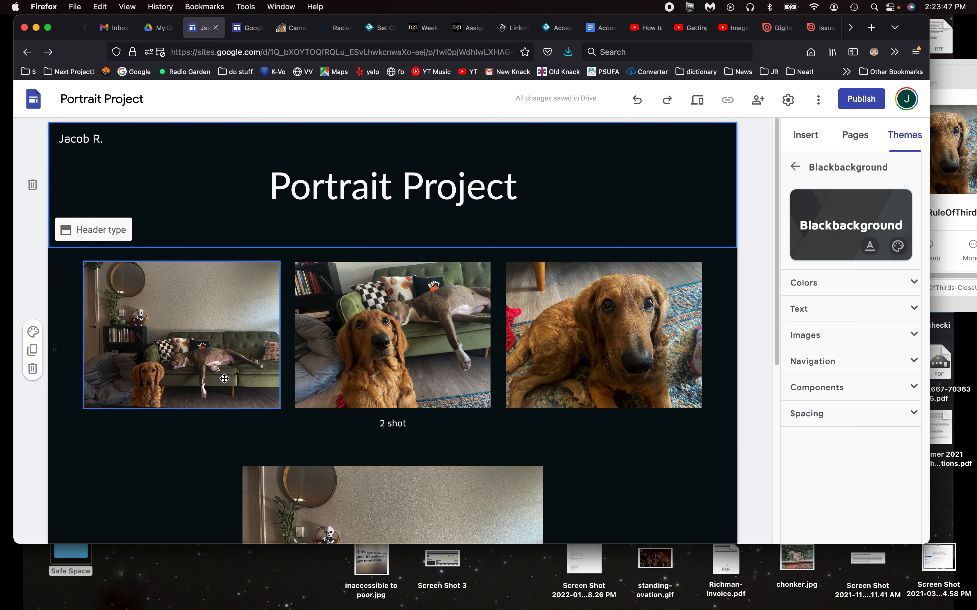
pyautogui.scroll(-5, 157, 492)
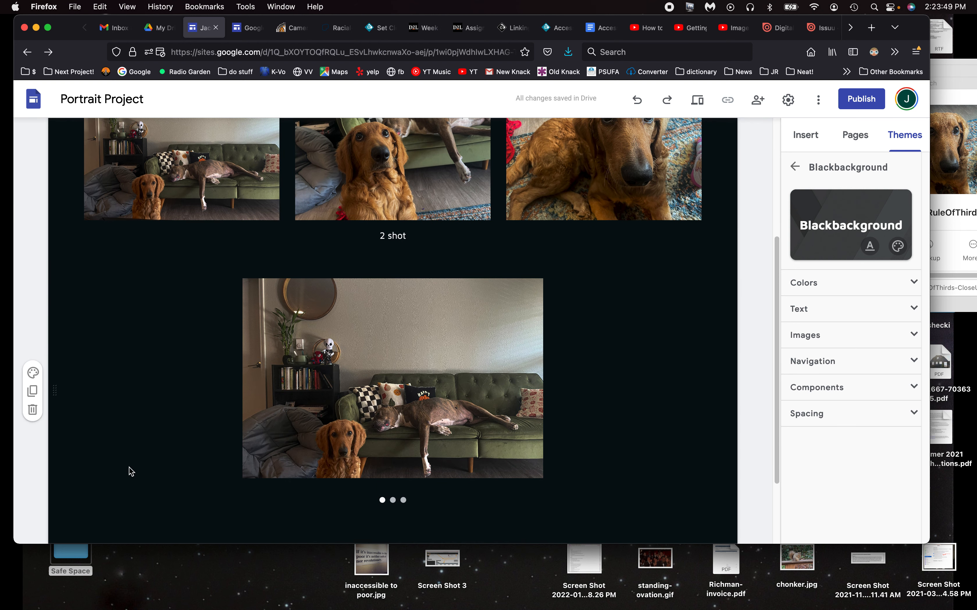
# Try the Style 2 section color on the image carousel section, and return the section to Style 1
pyautogui.scroll(2, 118, 383)
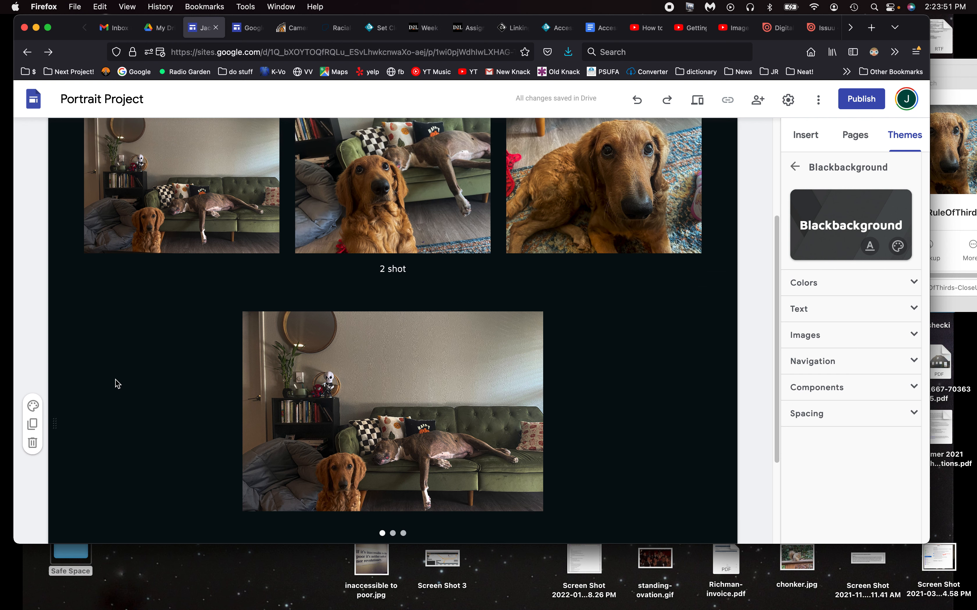
pyautogui.scroll(1, 111, 391)
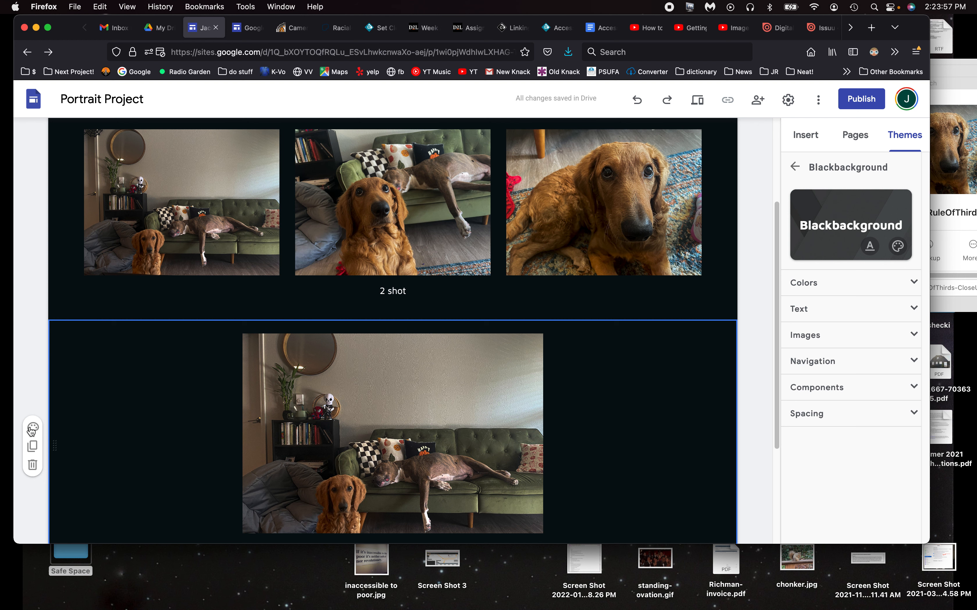
pyautogui.scroll(-2, 625, 490)
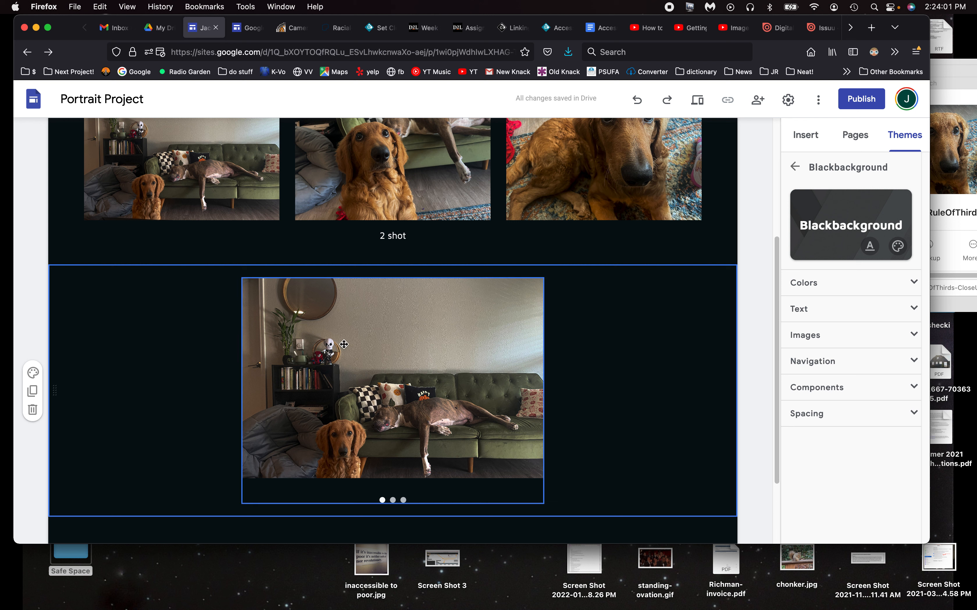
pyautogui.click(34, 373)
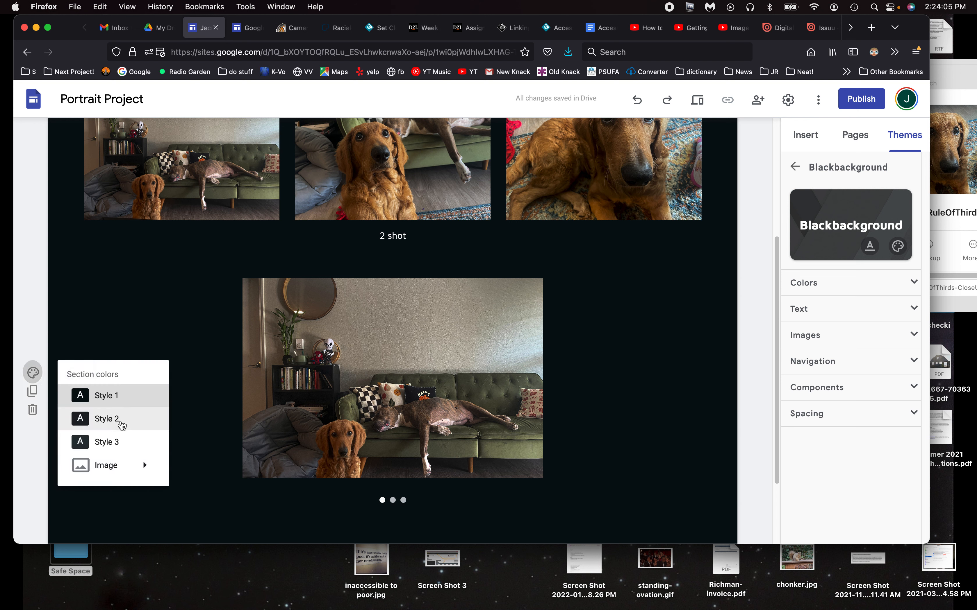
pyautogui.click(121, 422)
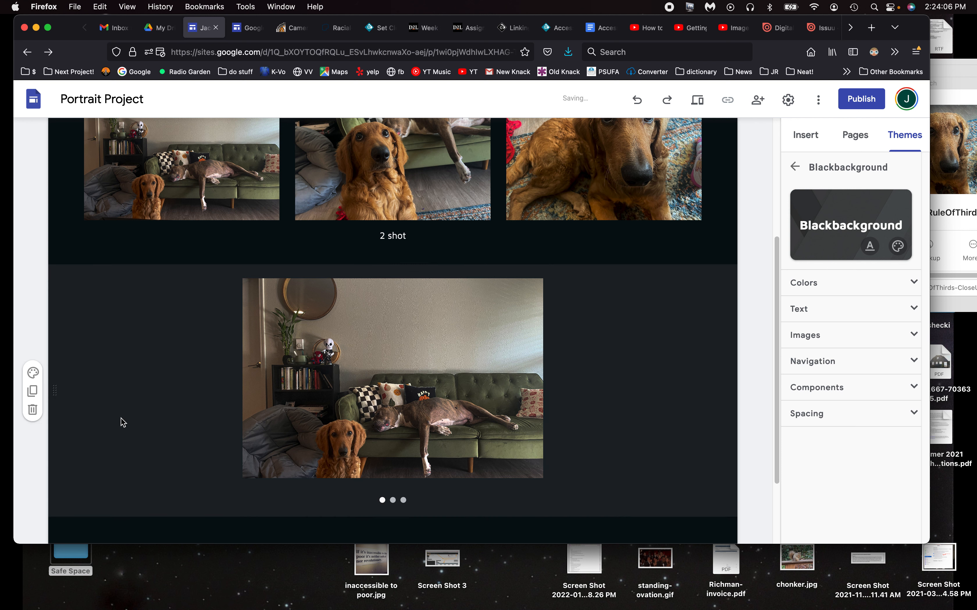
pyautogui.click(33, 373)
pyautogui.click(98, 400)
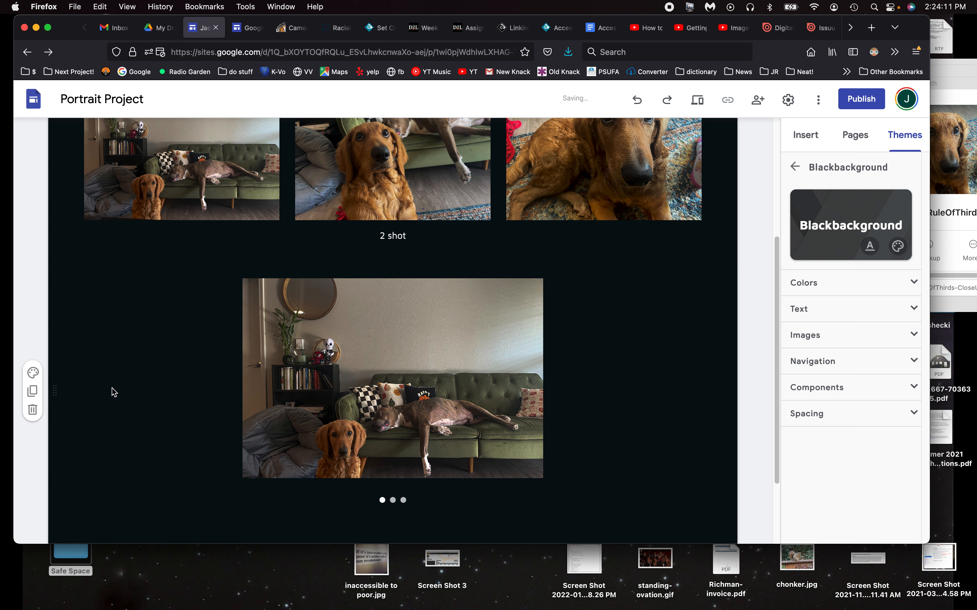
pyautogui.scroll(5, 114, 392)
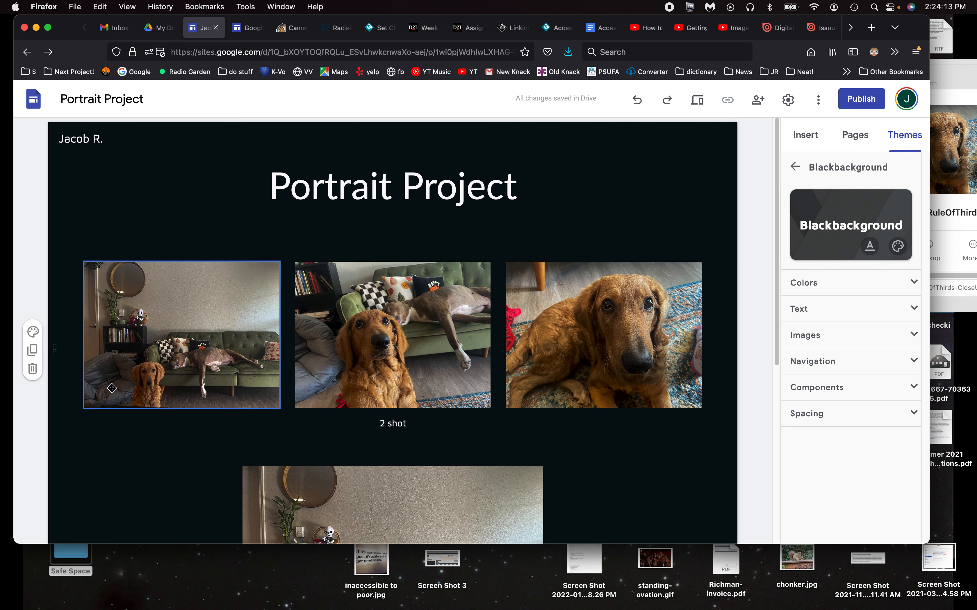
pyautogui.click(237, 212)
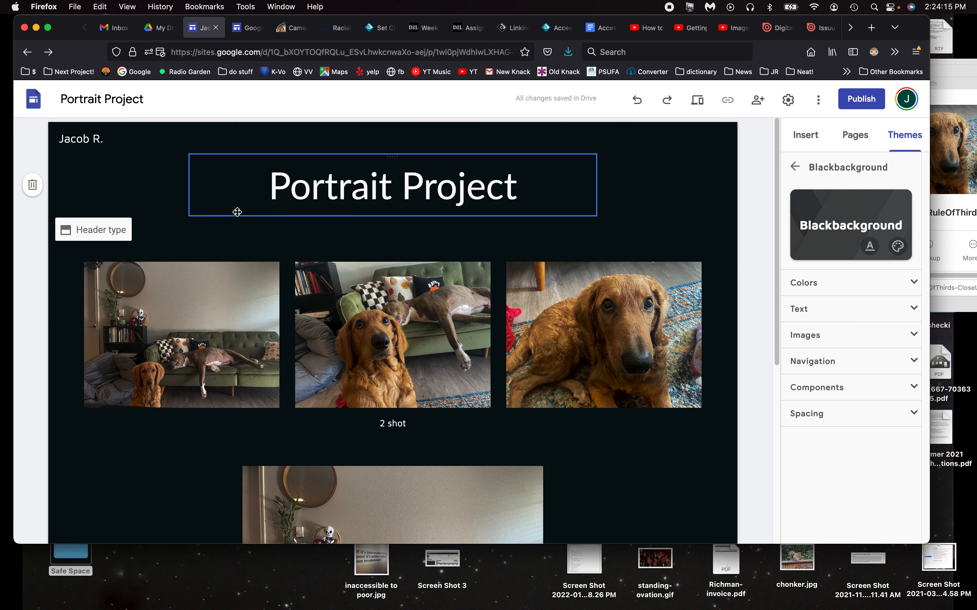
pyautogui.click(403, 327)
pyautogui.click(653, 476)
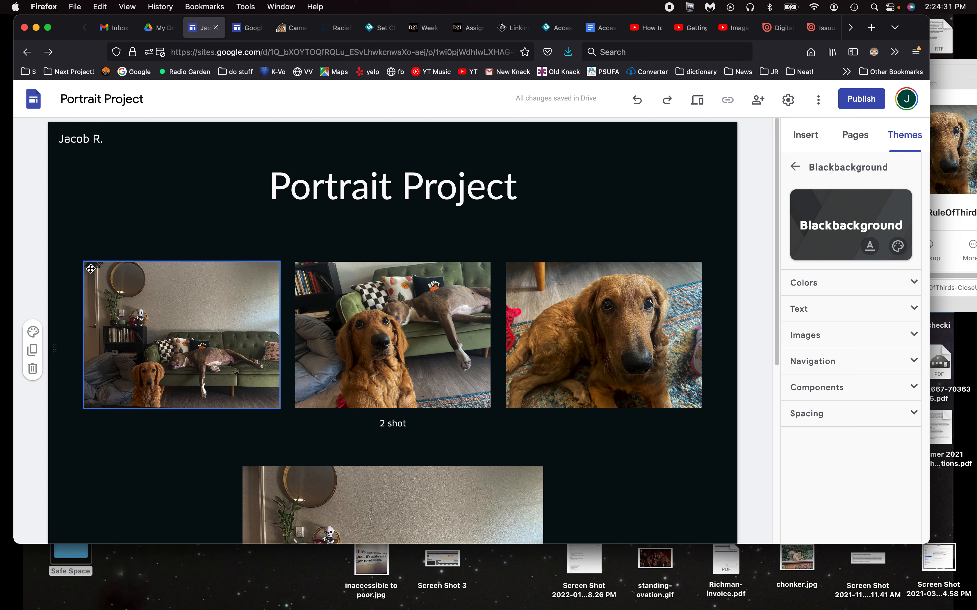
# Switch the site from the custom Blackbackground theme to the Simple theme and check the whole page
pyautogui.click(909, 138)
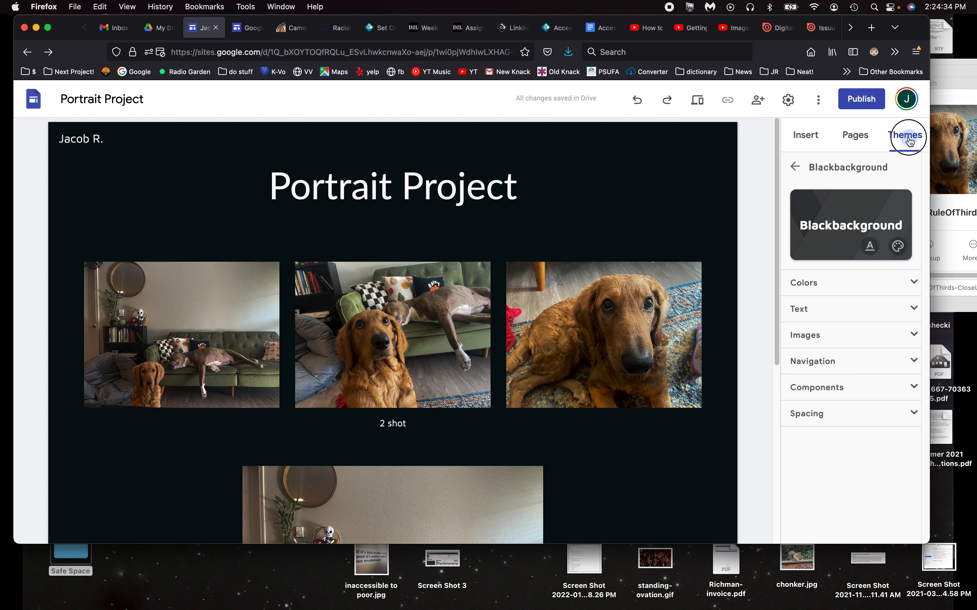
pyautogui.click(795, 166)
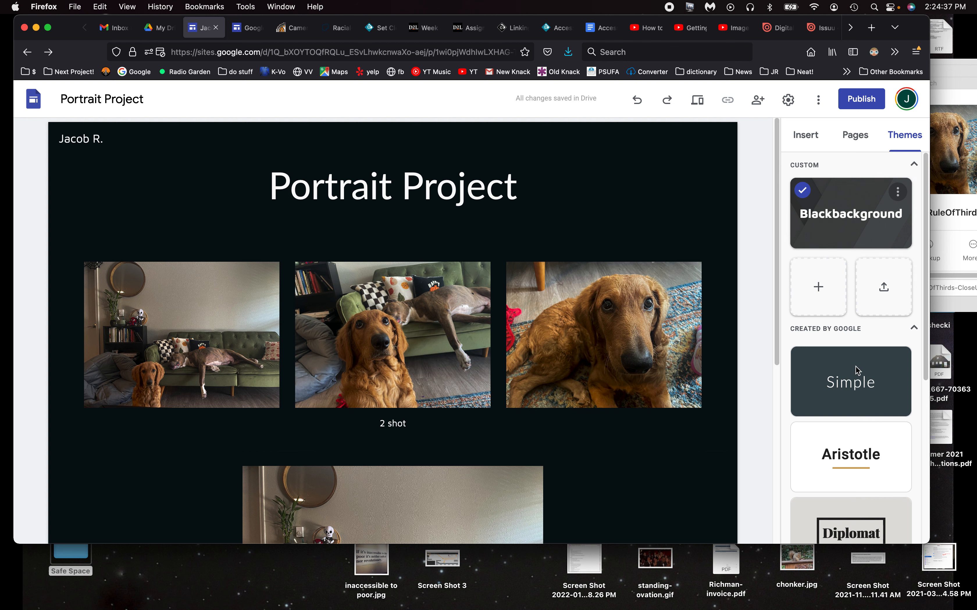
pyautogui.click(823, 367)
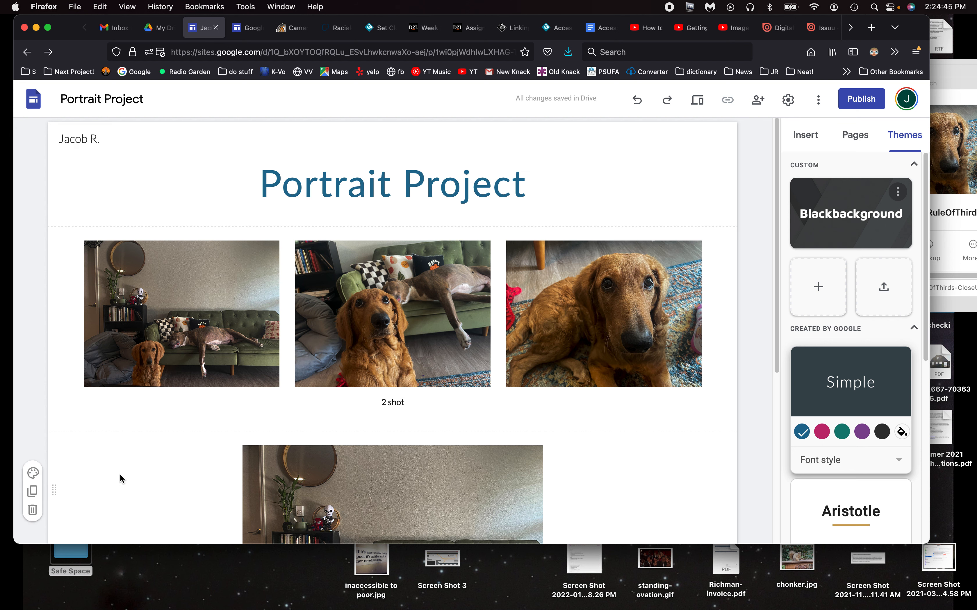
pyautogui.scroll(-3, 401, 216)
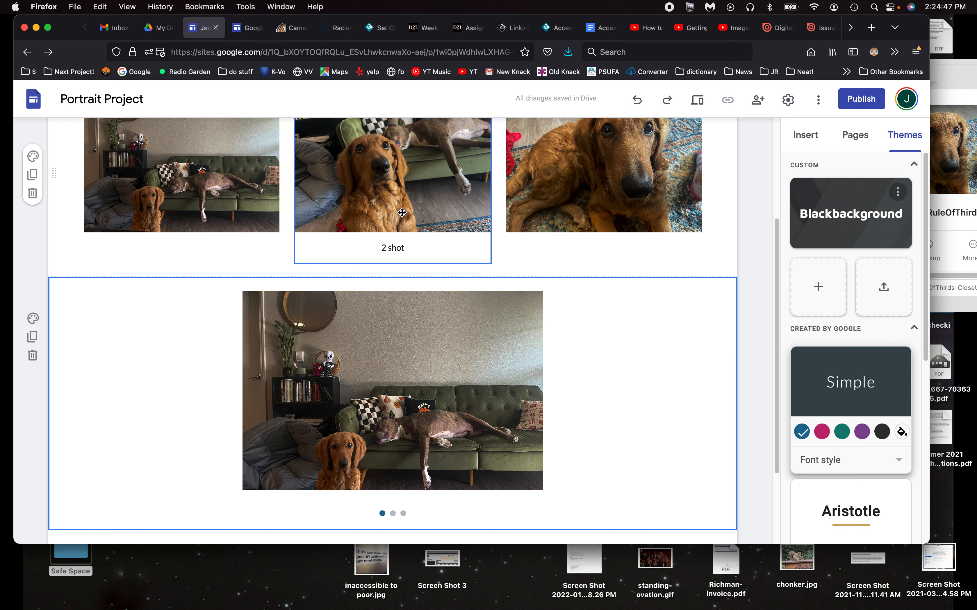
pyautogui.scroll(4, 402, 213)
pyautogui.scroll(-3, 402, 274)
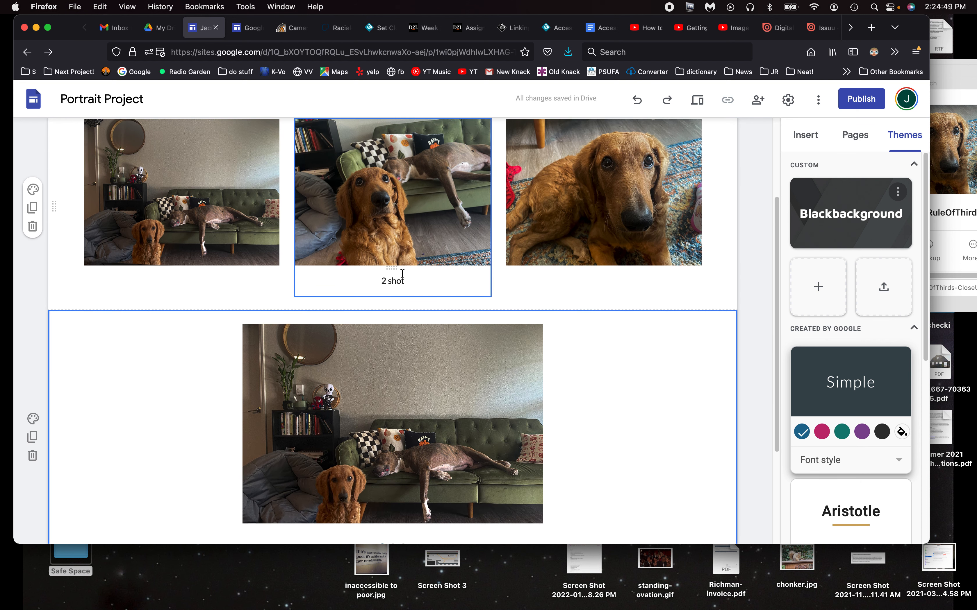
pyautogui.scroll(3, 403, 274)
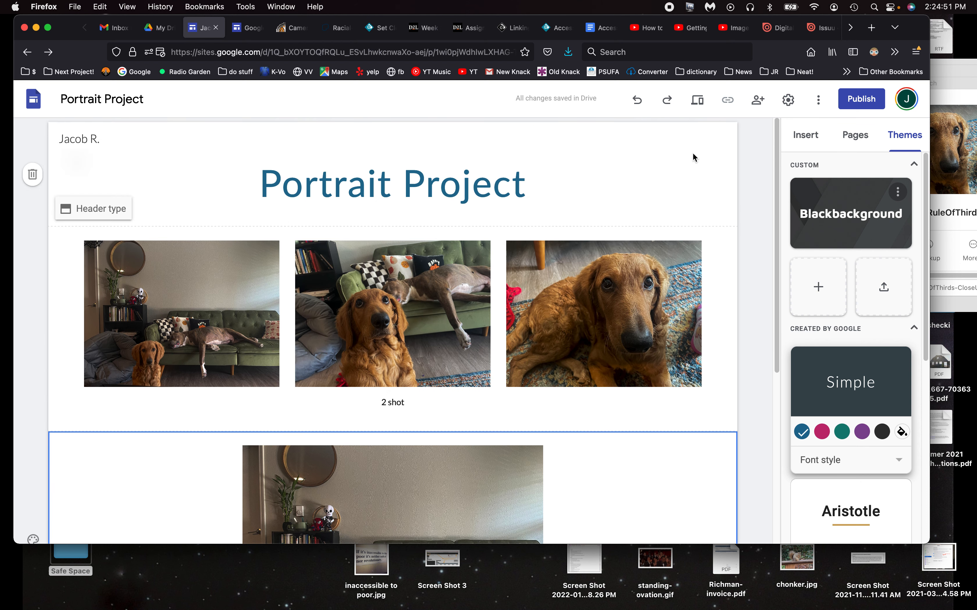
# Preview the site at large-screen size and check the photo row and the image carousel's slides
pyautogui.click(702, 104)
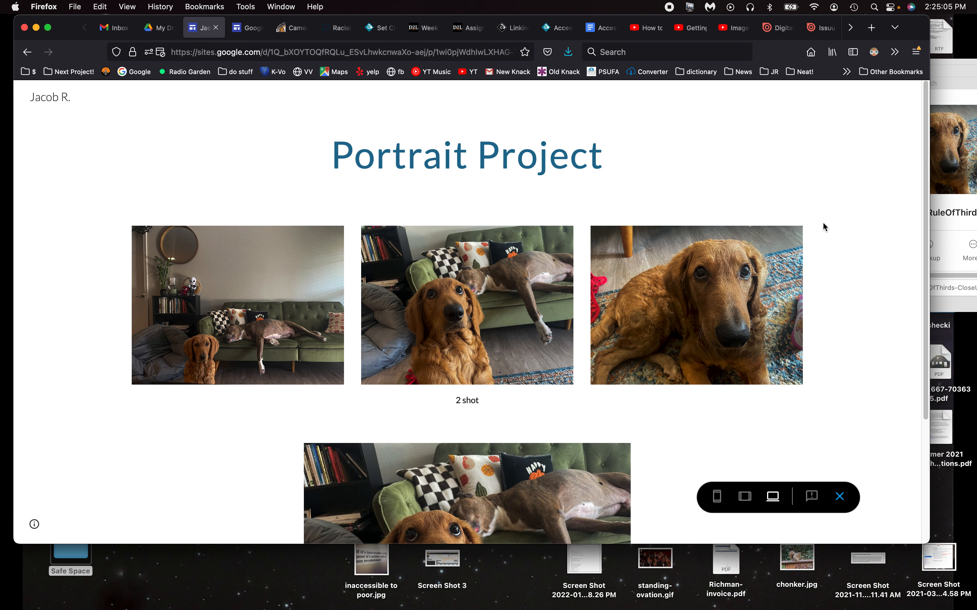
pyautogui.scroll(-2, 822, 225)
pyautogui.scroll(-3, 464, 239)
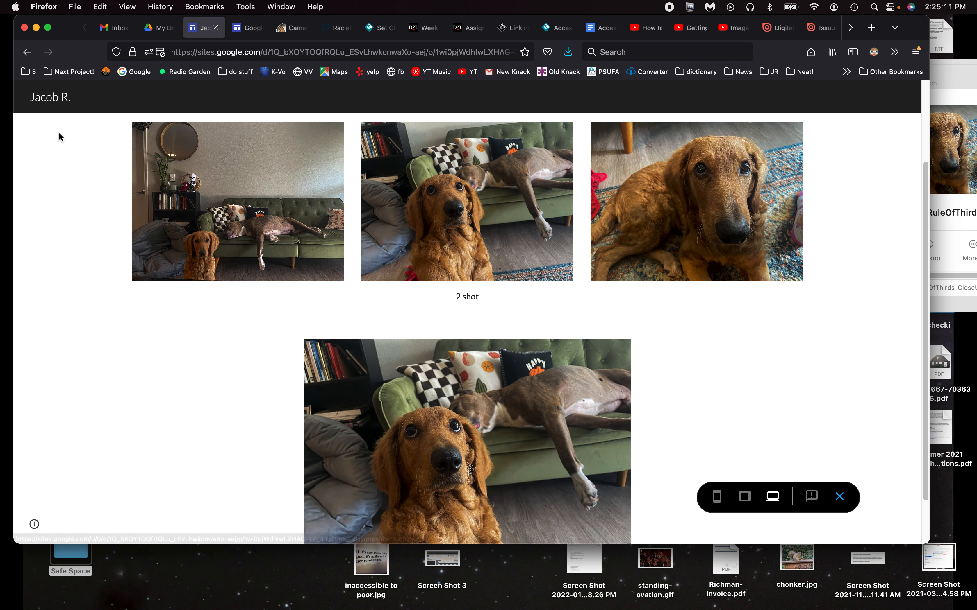
pyautogui.scroll(-2, 60, 136)
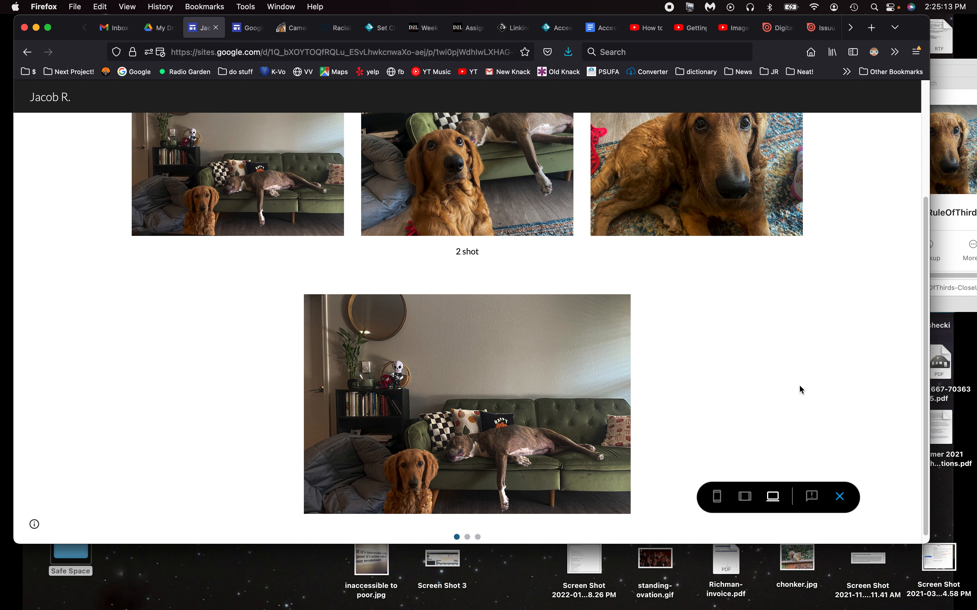
pyautogui.scroll(-1, 694, 367)
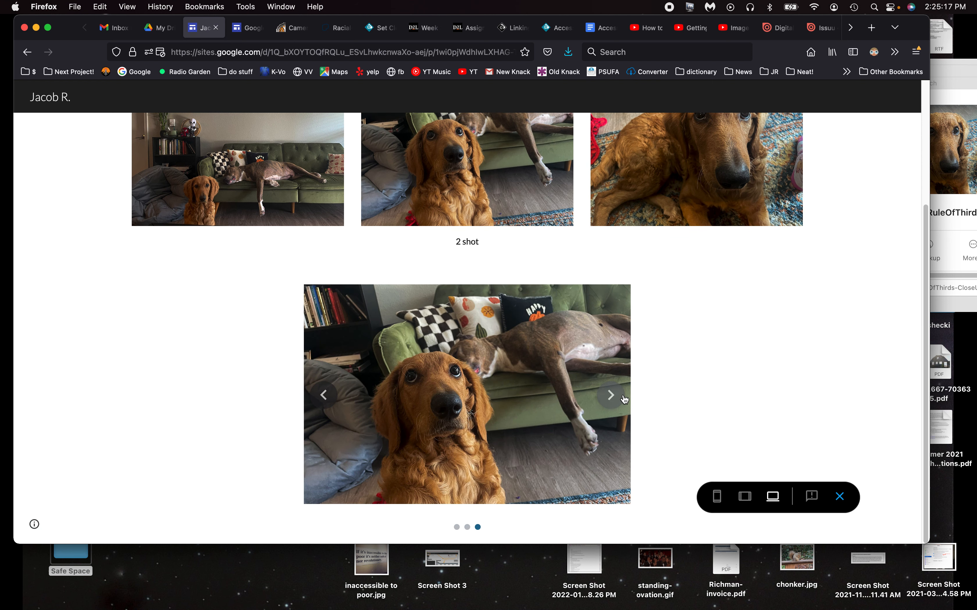
pyautogui.click(610, 395)
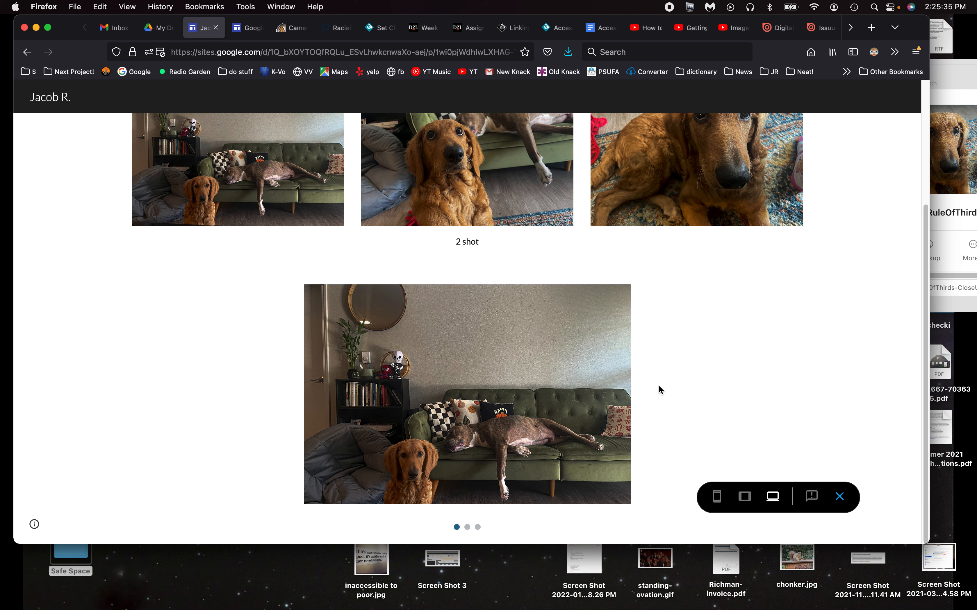
pyautogui.moveTo(573, 365)
pyautogui.scroll(5, 687, 368)
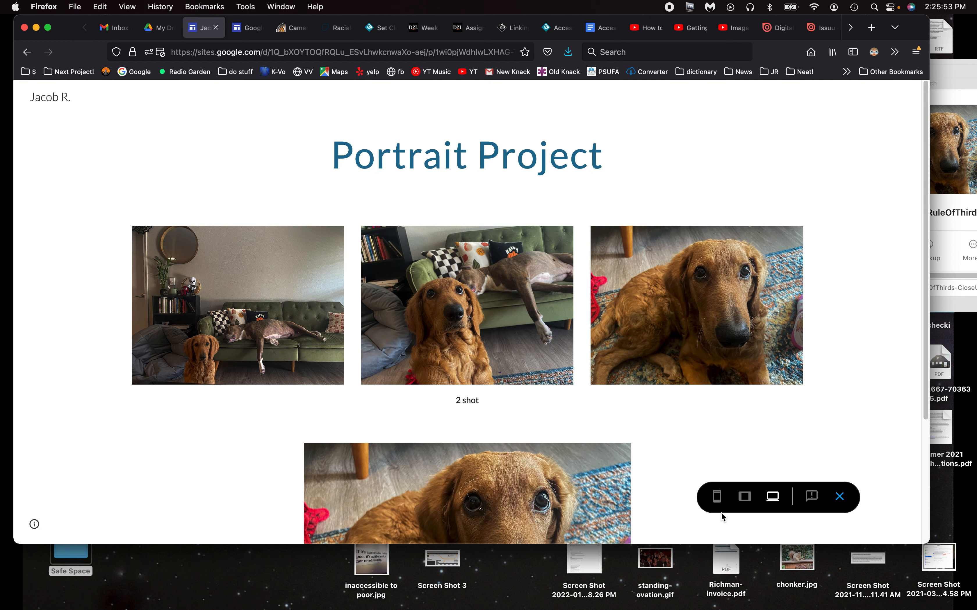
# Preview the site at phone size and look through the stacked photos down to the carousel
pyautogui.click(717, 499)
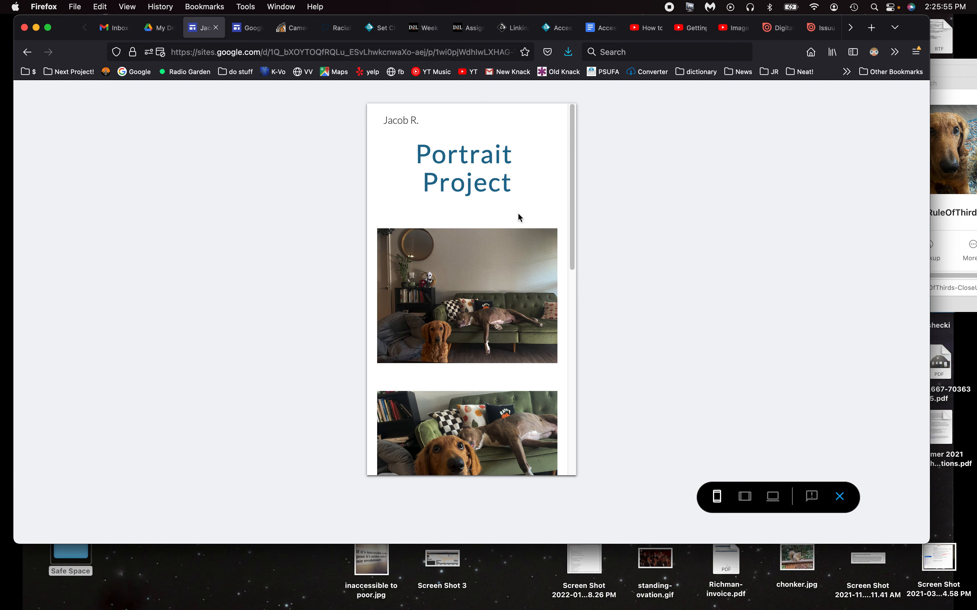
pyautogui.scroll(-3, 519, 213)
pyautogui.scroll(-10, 519, 212)
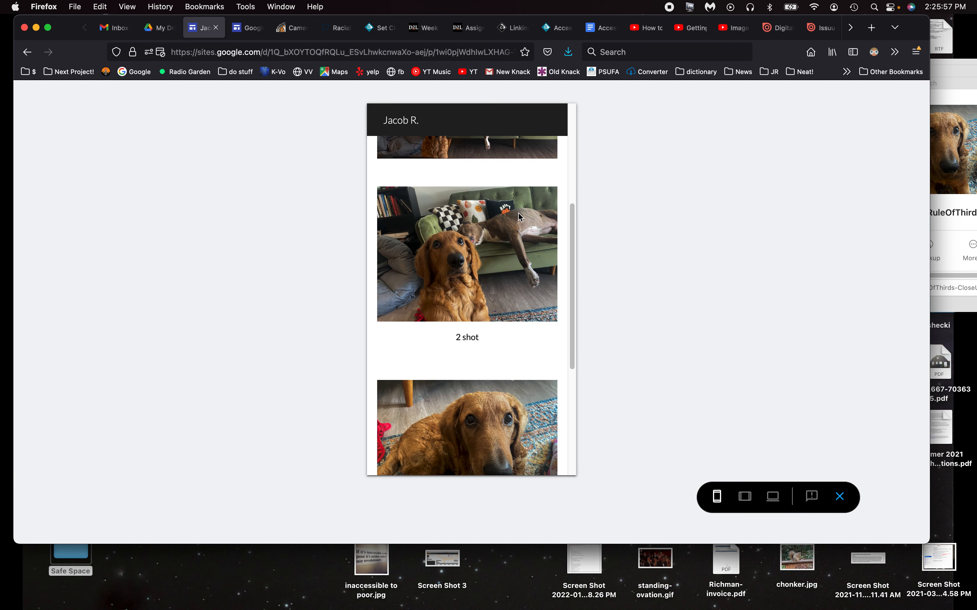
pyautogui.scroll(-3, 518, 214)
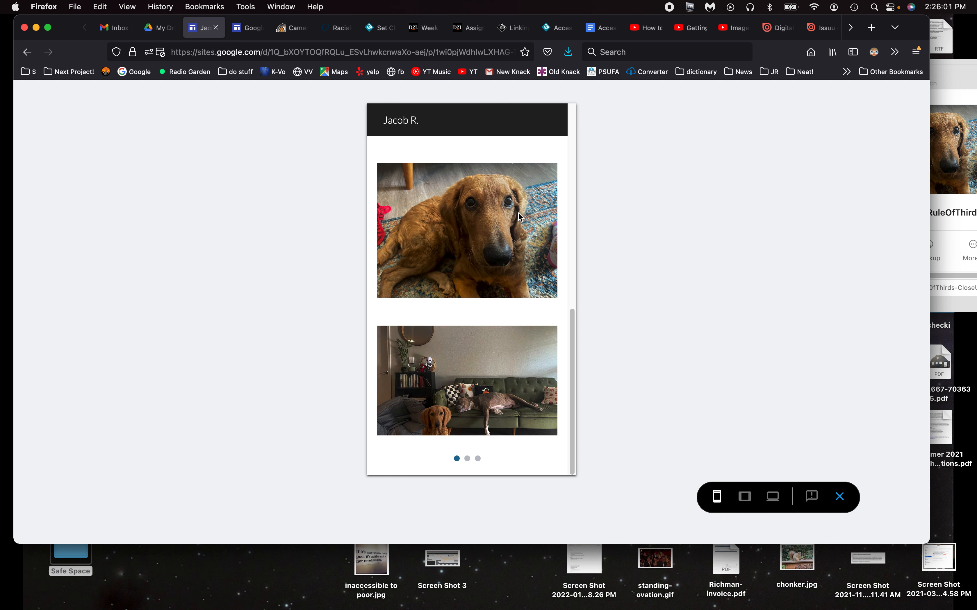
# Check the page at tablet size, return to the large-screen preview and exit the preview
pyautogui.click(745, 496)
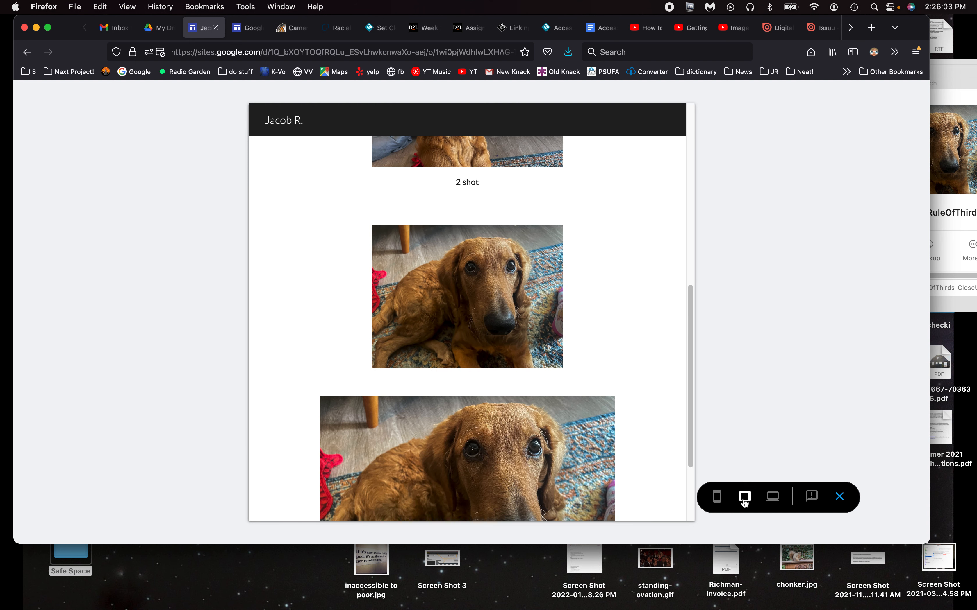
pyautogui.scroll(4, 657, 365)
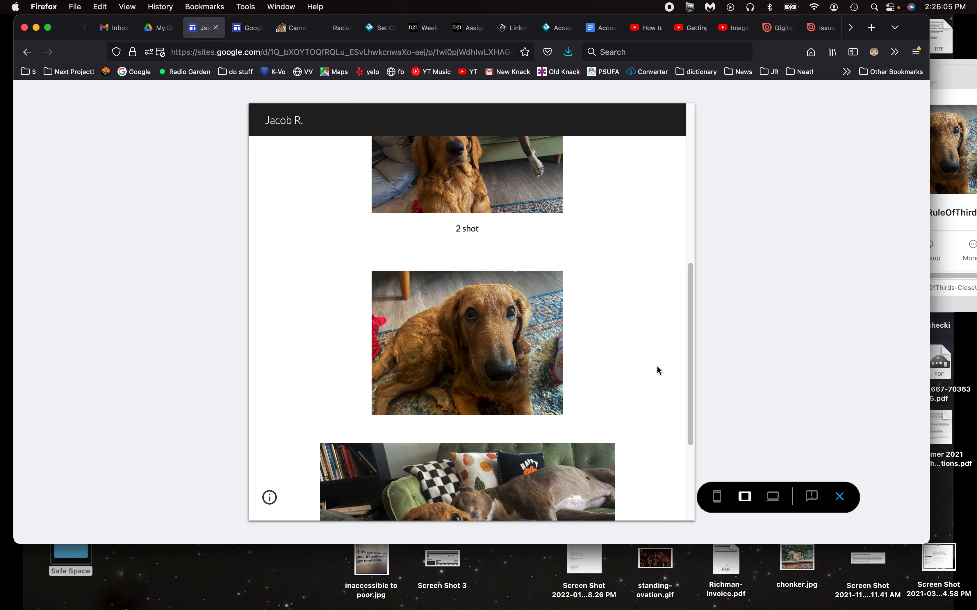
pyautogui.scroll(5, 656, 365)
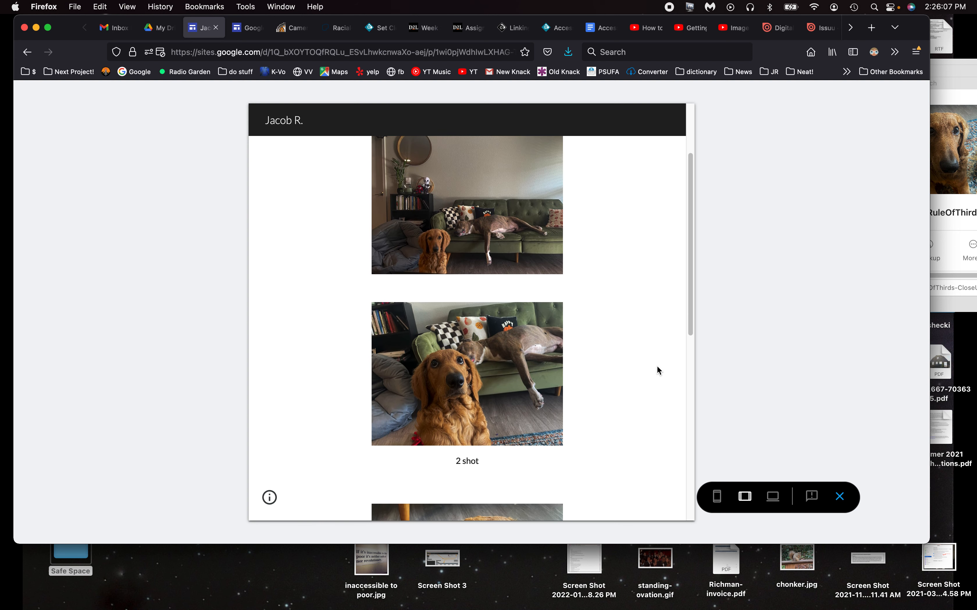
pyautogui.scroll(1, 657, 367)
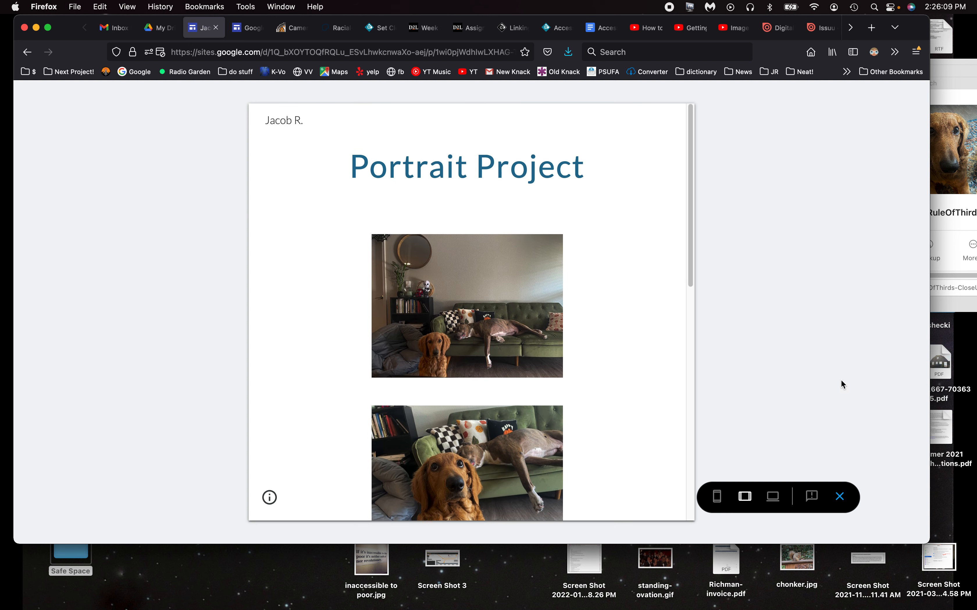
pyautogui.click(772, 500)
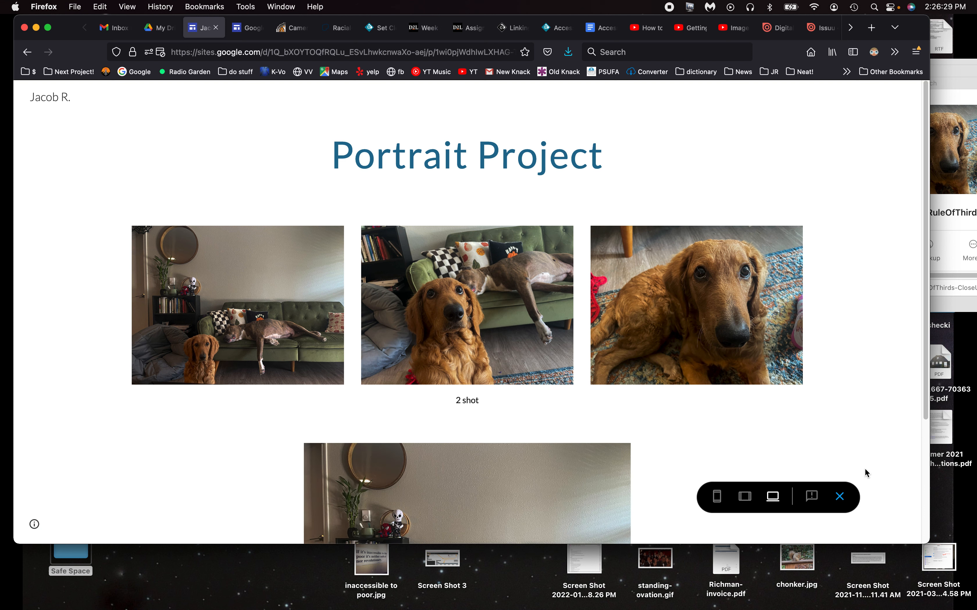
pyautogui.click(841, 498)
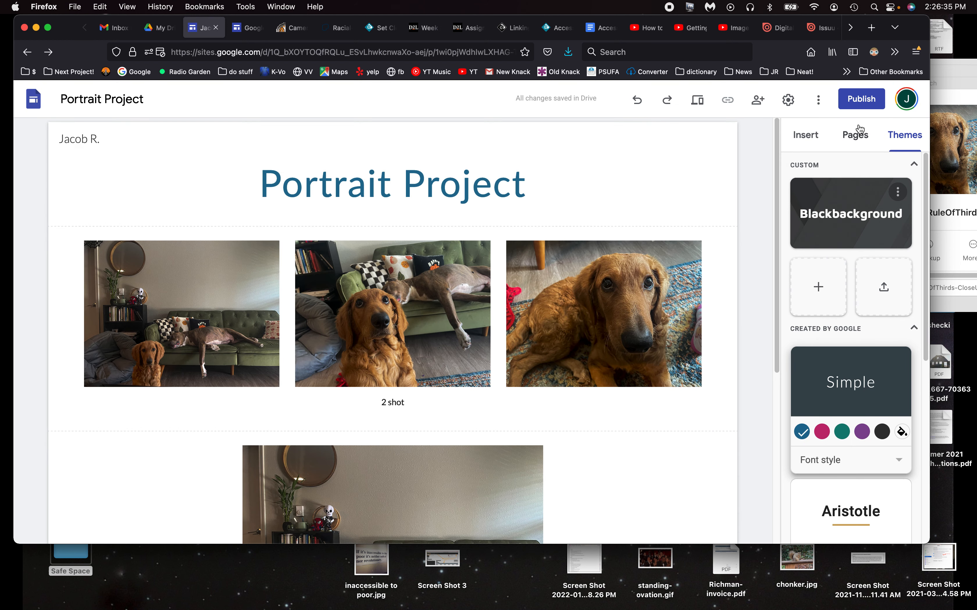
# Start publishing the site and set its web address to the owner's first name followed by "portraitproject"
pyautogui.click(872, 100)
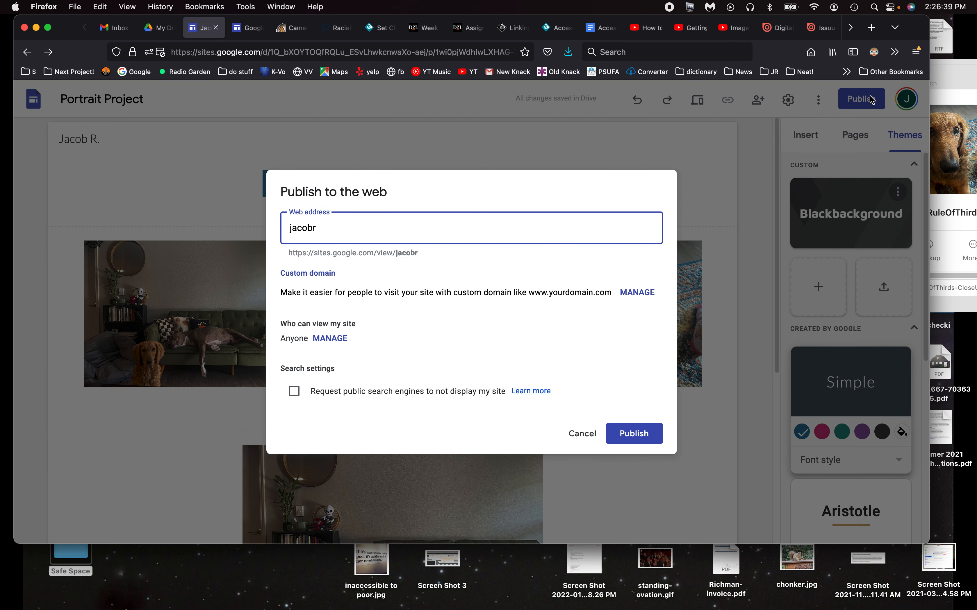
pyautogui.doubleClick(400, 223)
pyautogui.press('Right')
pyautogui.write('_port')
pyautogui.press('BackSpace')
pyautogui.press('BackSpace')
pyautogui.press('BackSpace')
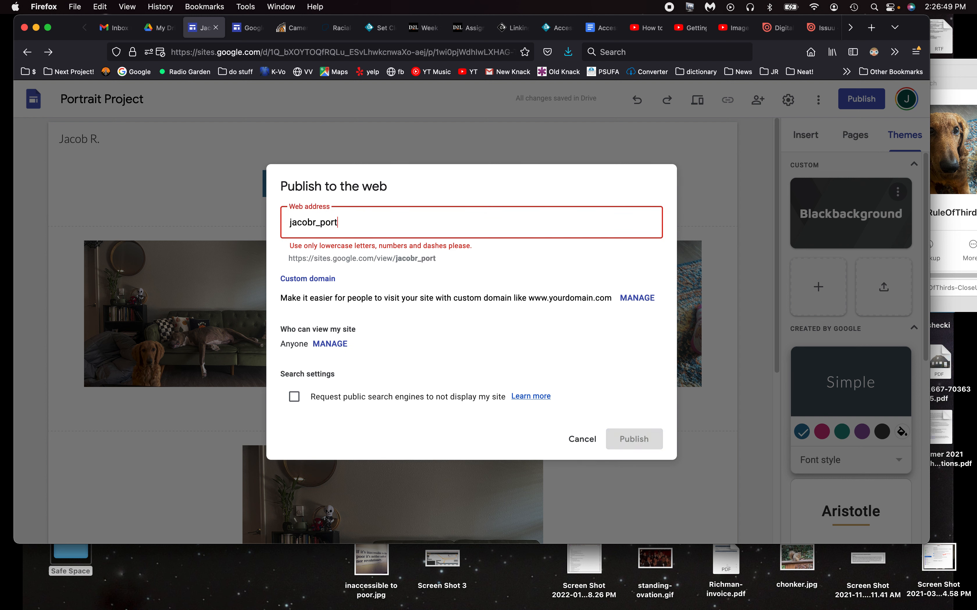
pyautogui.press('BackSpace')
pyautogui.press('BackSpace')
pyautogui.press('BackSpace')
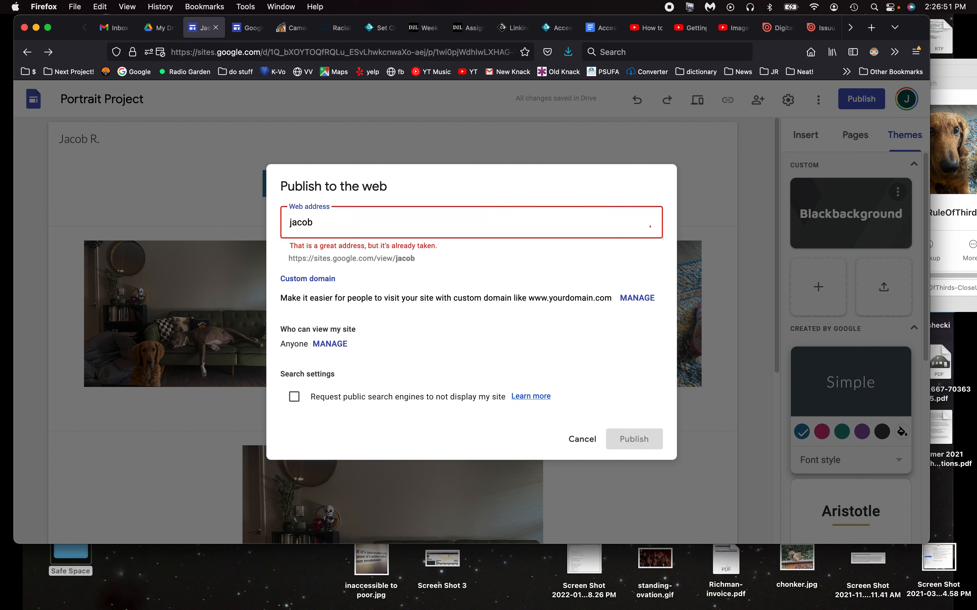
pyautogui.write('portrait')
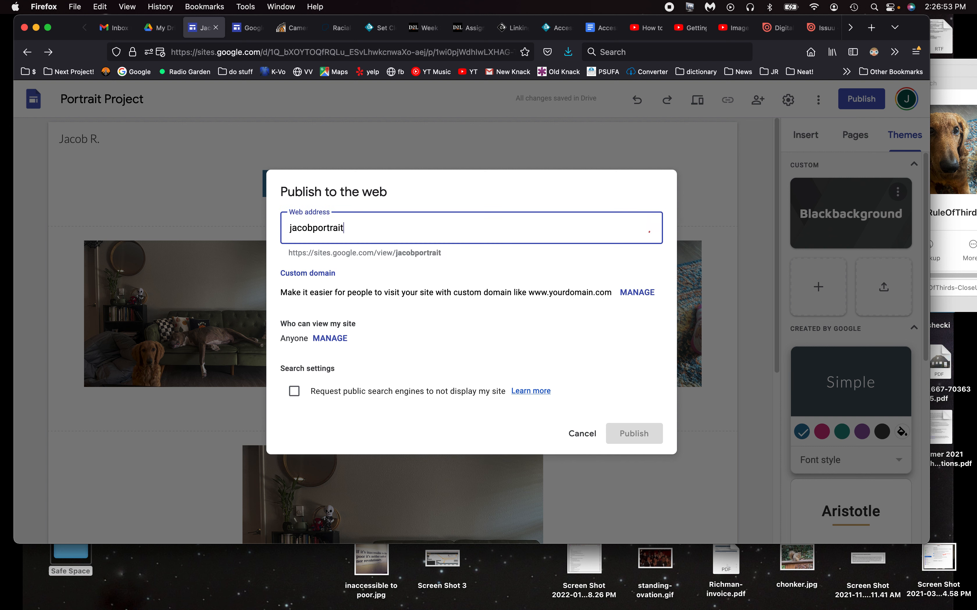
pyautogui.write('project')
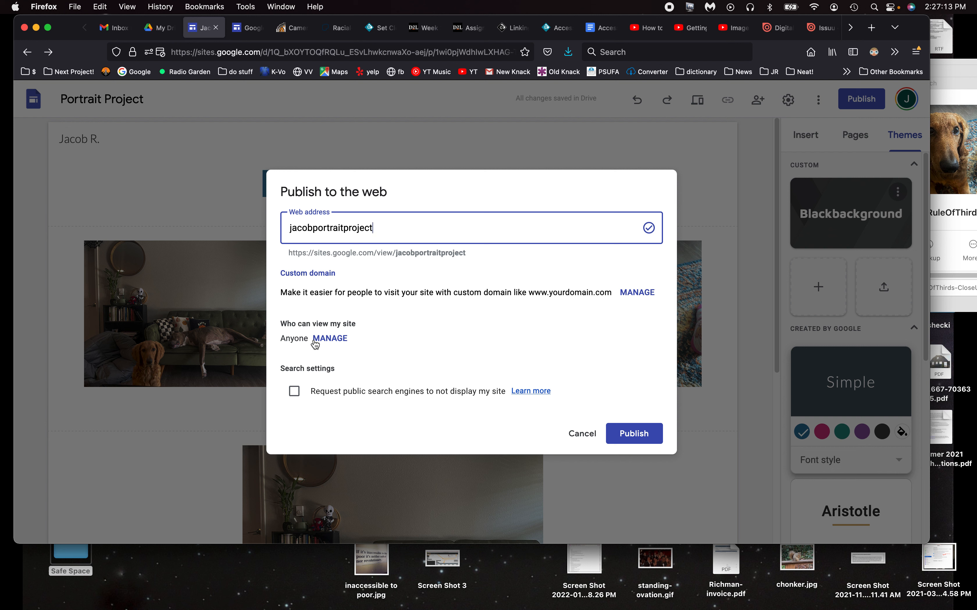
# Open the settings for who can view the site and set the published site's access to Restricted
pyautogui.moveTo(278, 326); pyautogui.dragTo(363, 328)
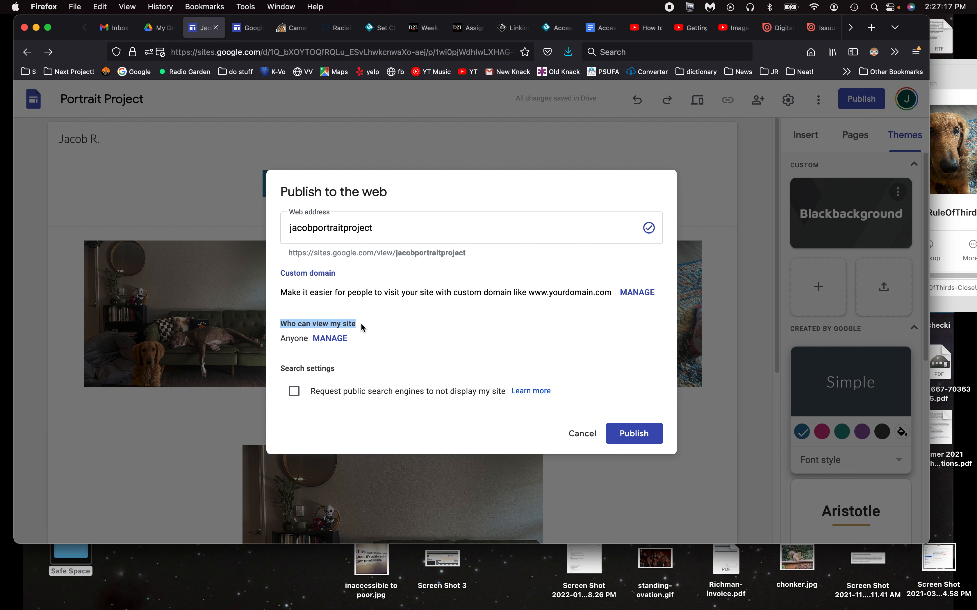
pyautogui.click(335, 340)
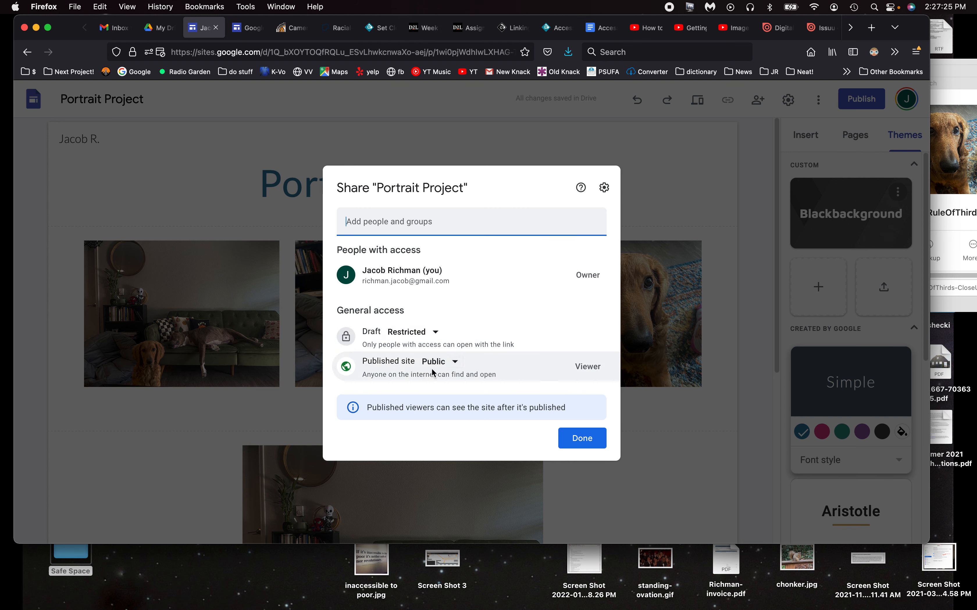
pyautogui.click(448, 362)
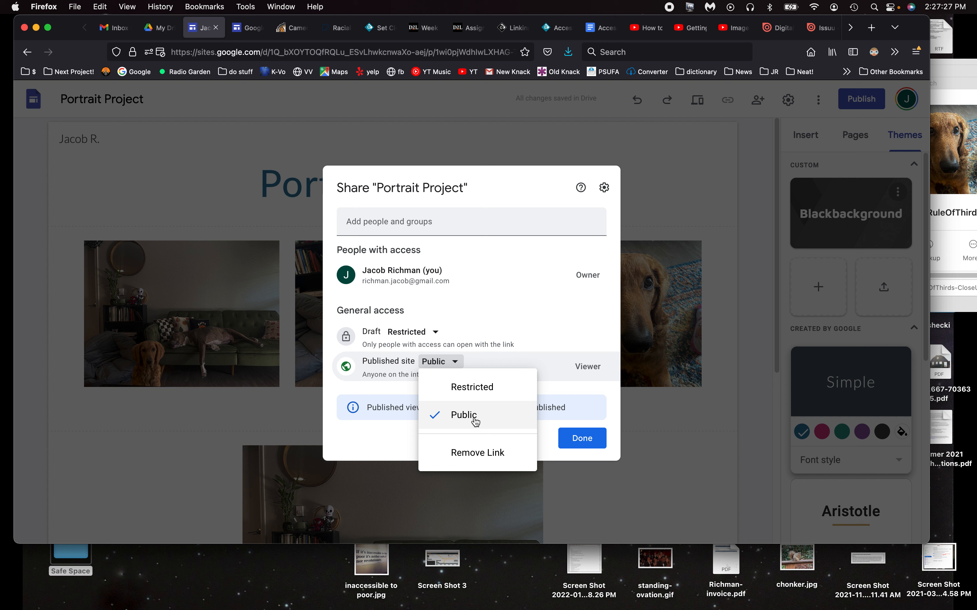
pyautogui.click(472, 387)
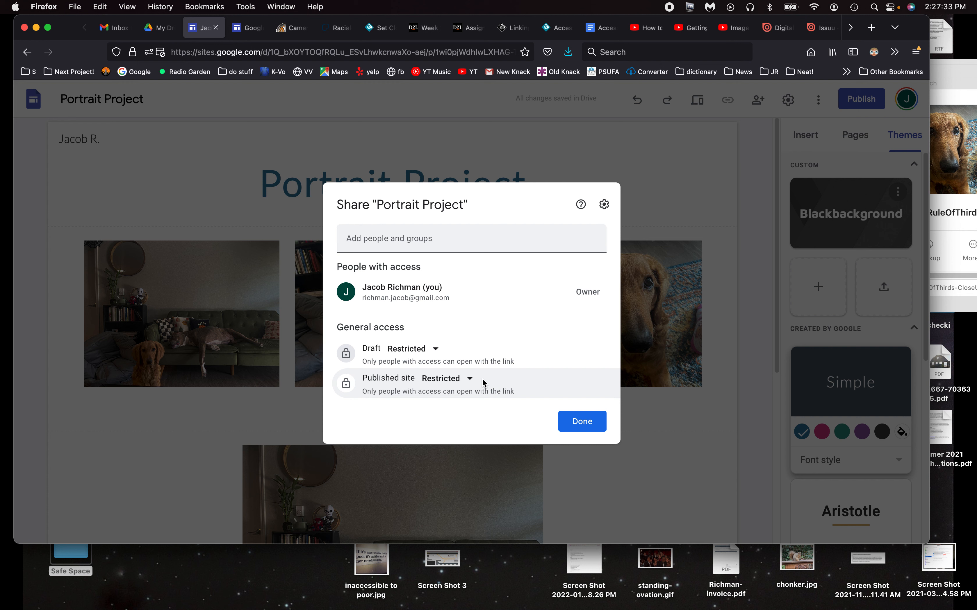
# Set the published site's access back to Public and finish the sharing settings
pyautogui.click(469, 381)
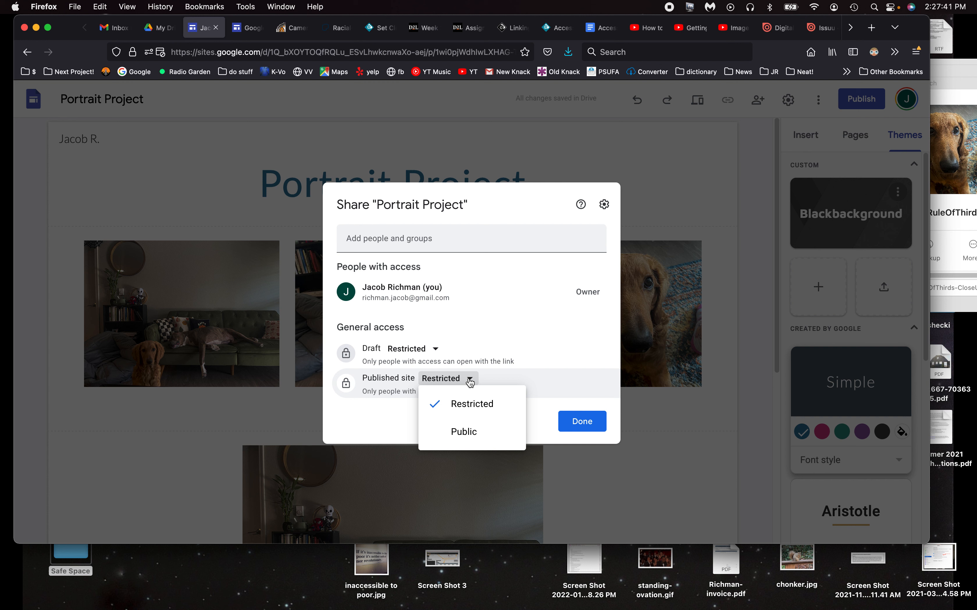
pyautogui.click(464, 432)
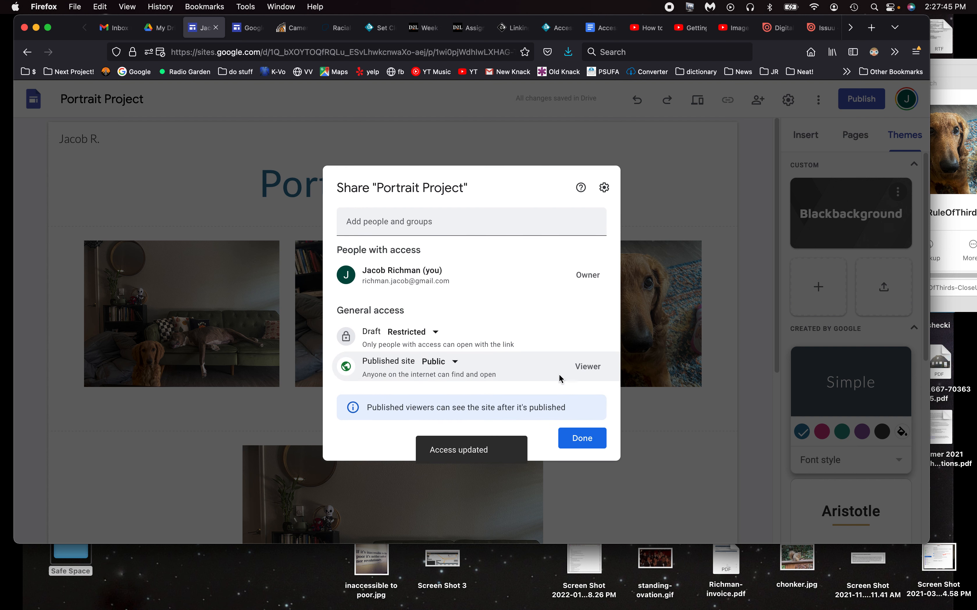
pyautogui.click(579, 444)
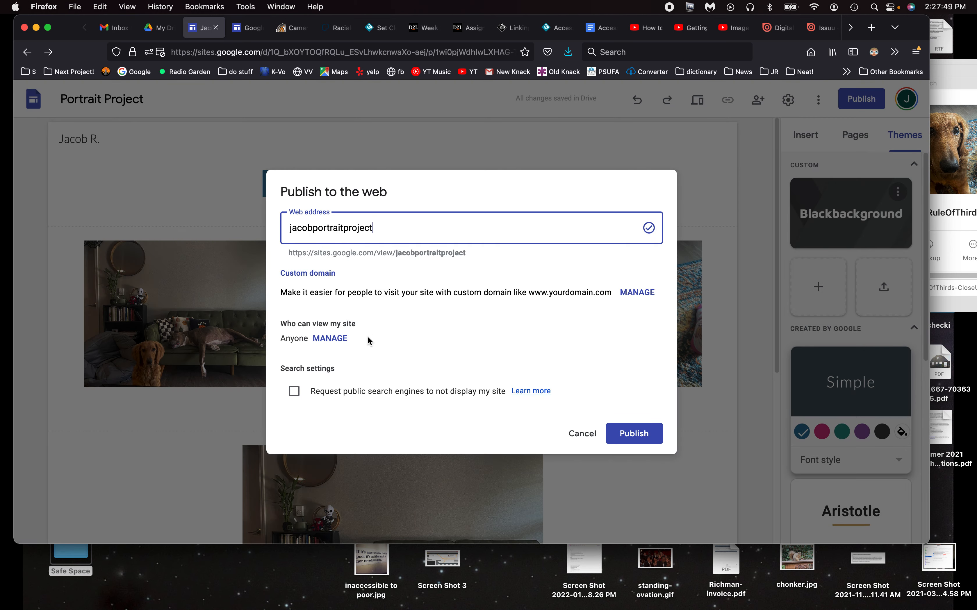
# Publish the site to the web and look through the live page down to the image carousel
pyautogui.click(640, 434)
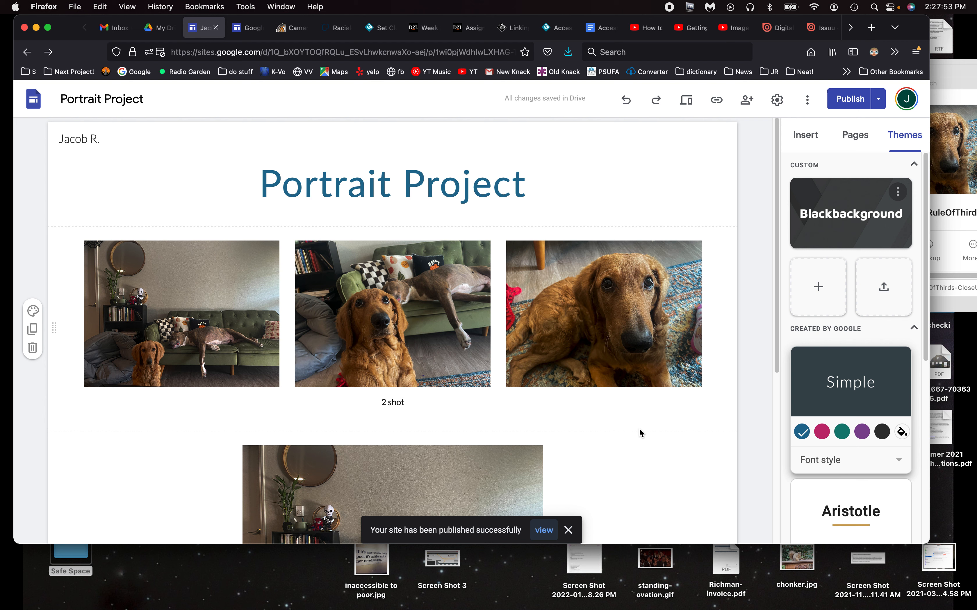
pyautogui.click(543, 530)
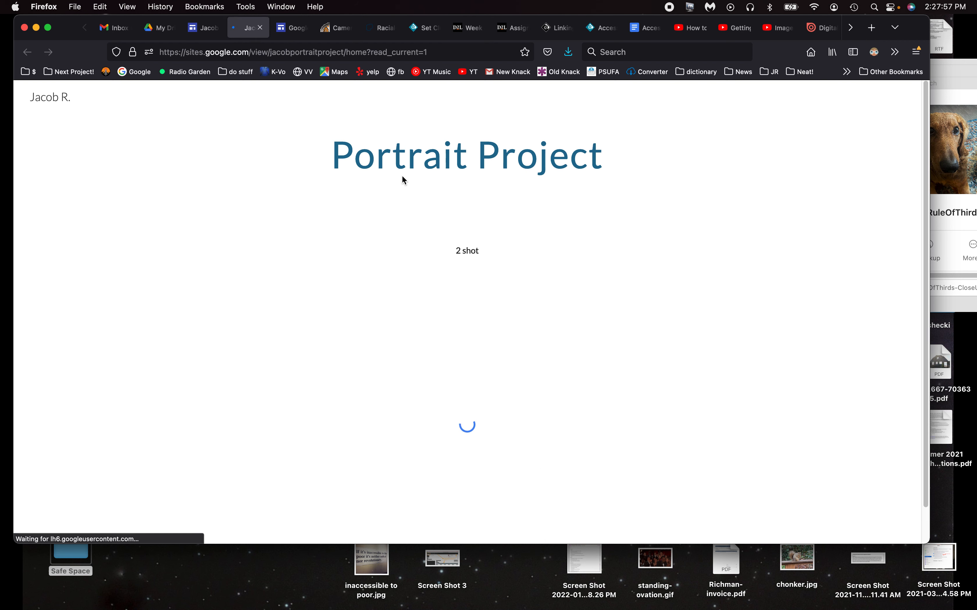
pyautogui.scroll(-4, 724, 306)
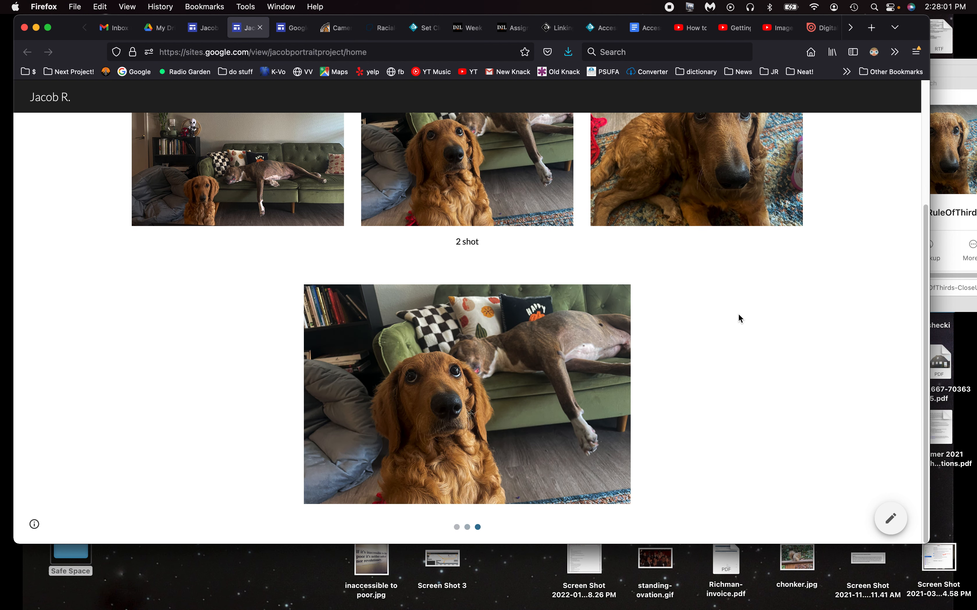
pyautogui.scroll(4, 738, 314)
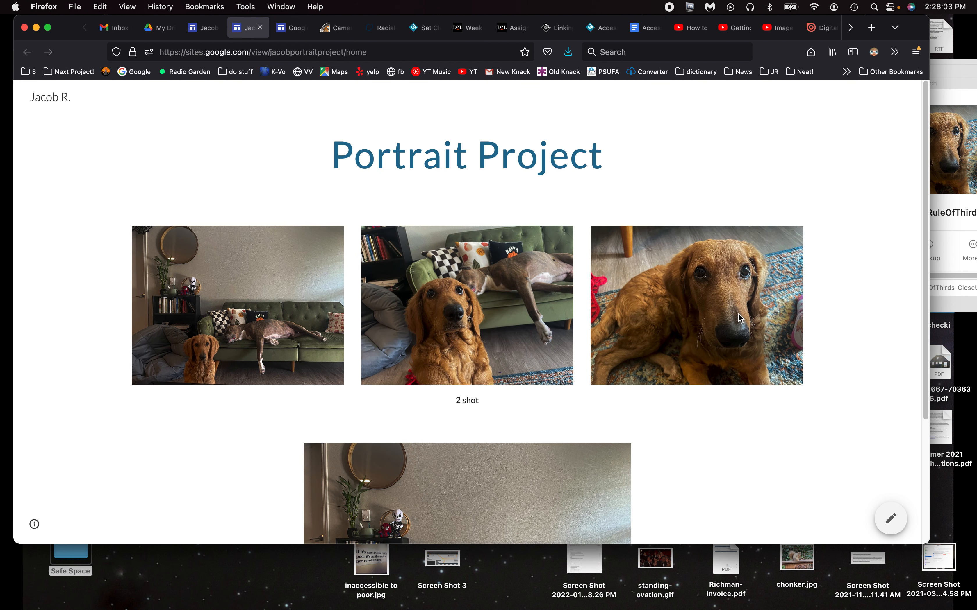
# Compare the editable version of the site with its published page, ending in the editor
pyautogui.click(201, 28)
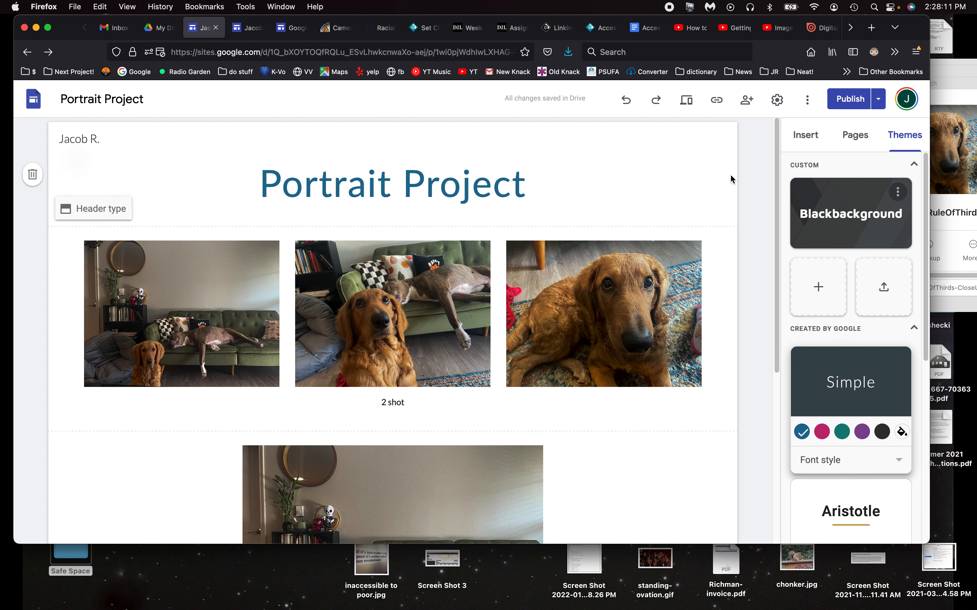
pyautogui.click(247, 27)
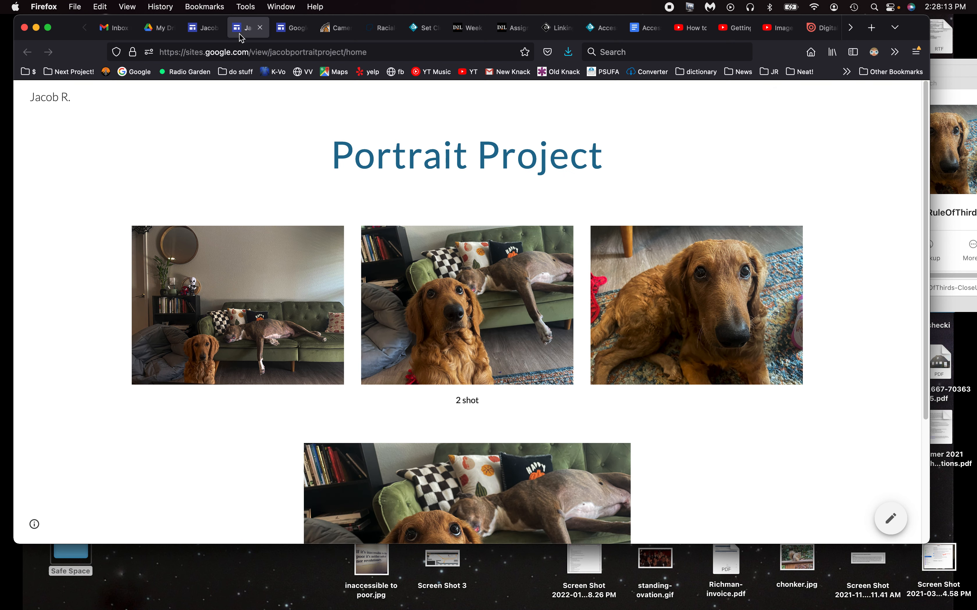
pyautogui.click(204, 27)
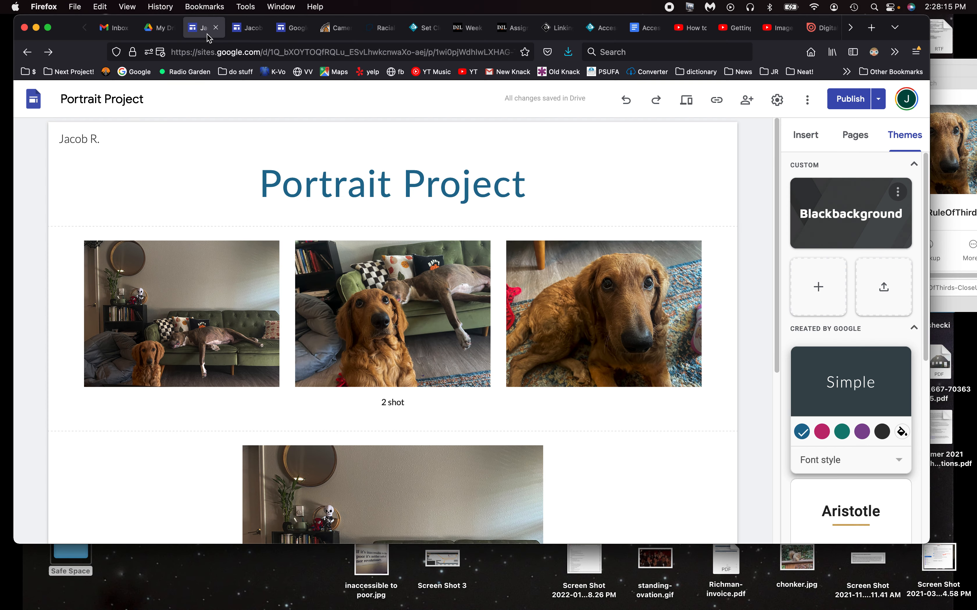
pyautogui.click(248, 32)
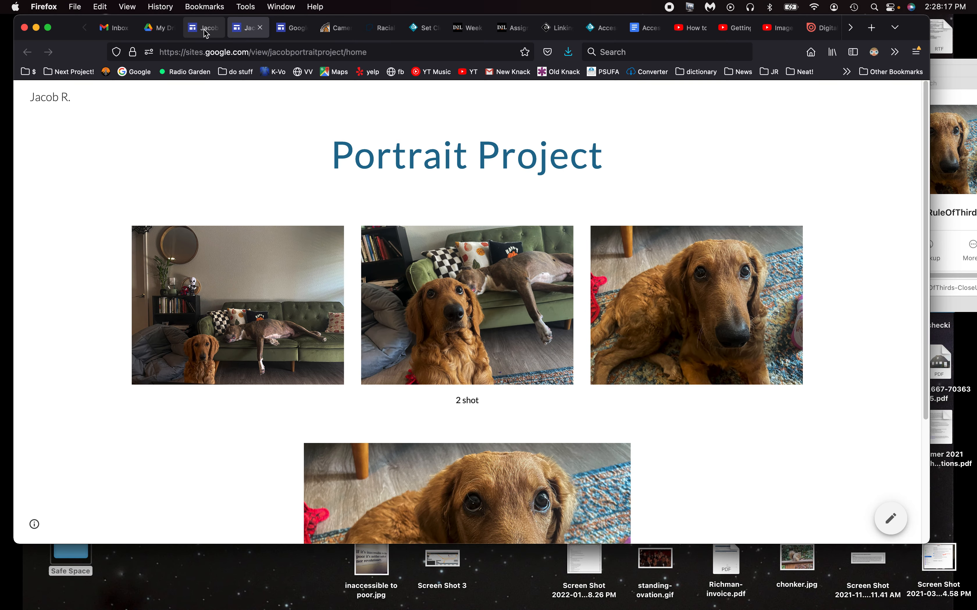
pyautogui.click(204, 29)
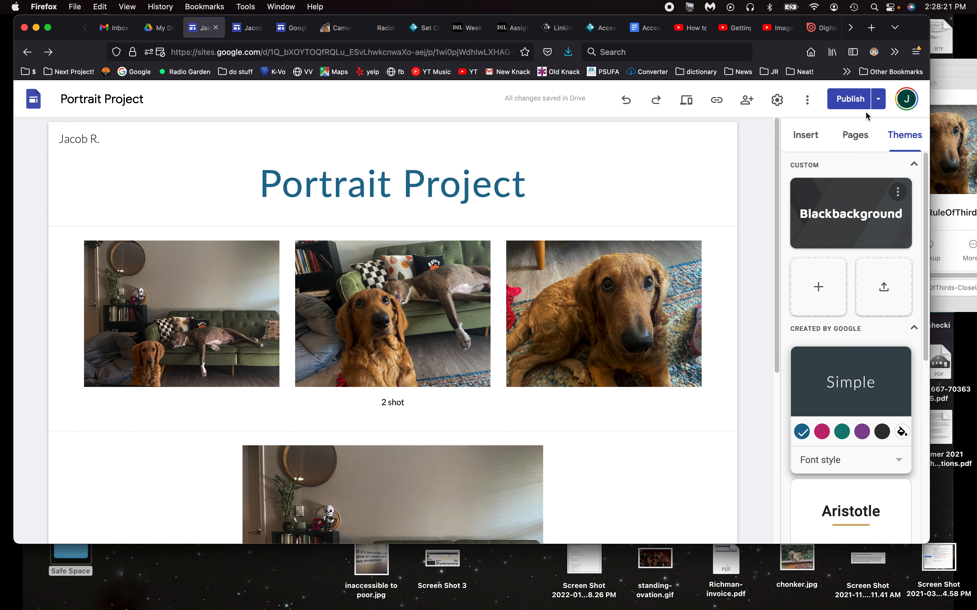
# Unpublish the Portrait Project site and accept that it goes offline
pyautogui.click(880, 101)
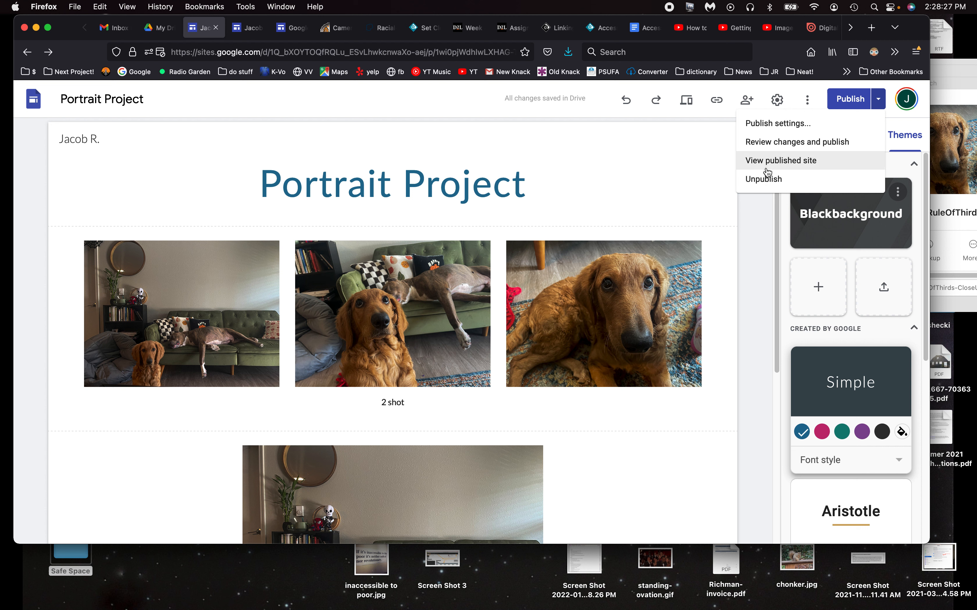
pyautogui.click(762, 182)
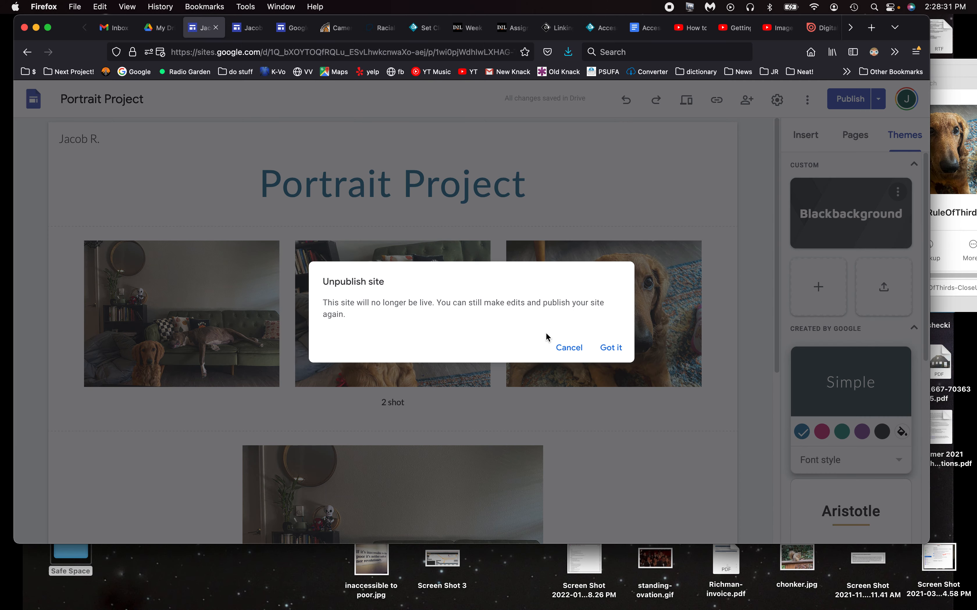
pyautogui.click(611, 348)
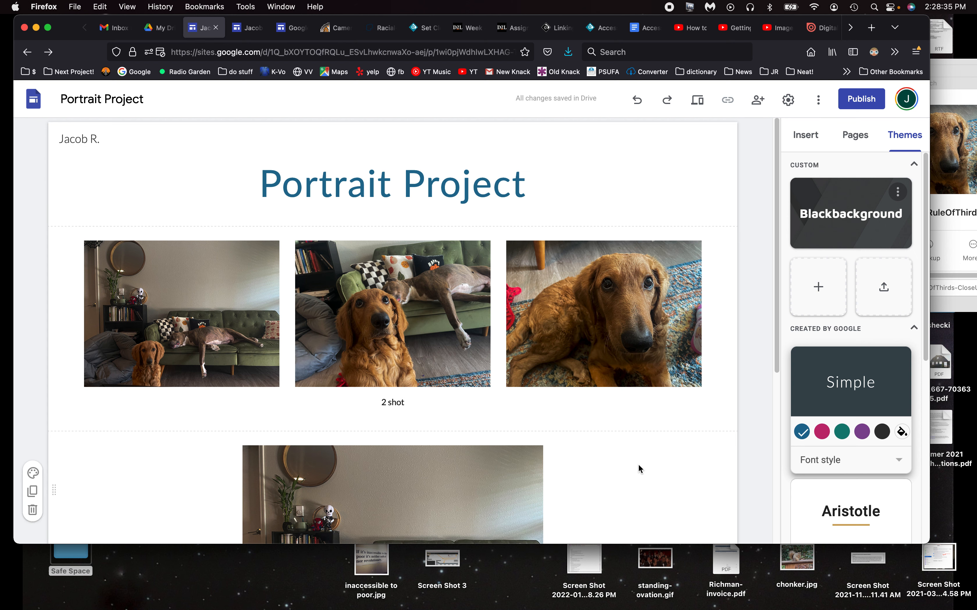
# Reload the published page's address to check whether the site is still live, and close that page
pyautogui.click(246, 30)
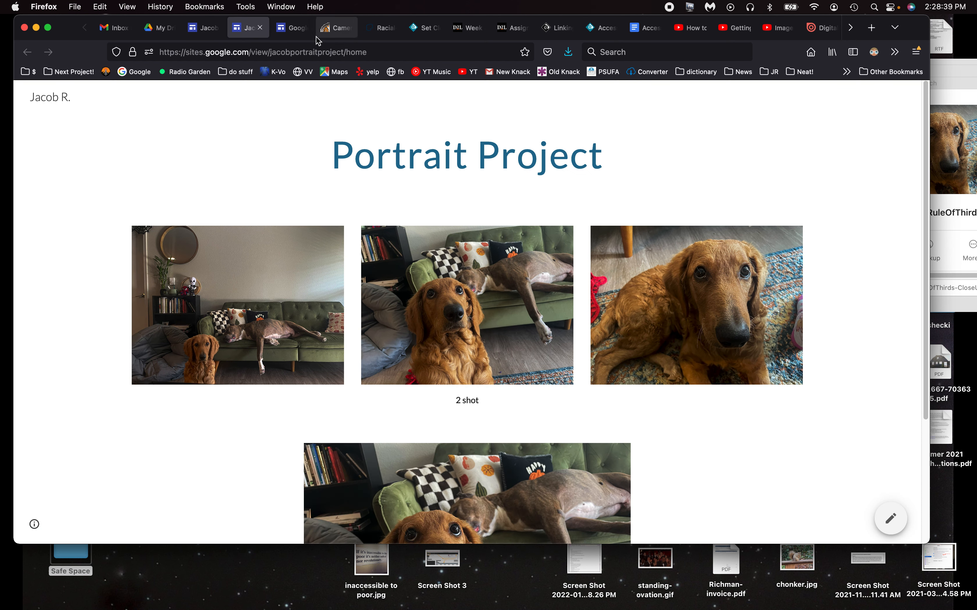
pyautogui.click(293, 28)
pyautogui.click(254, 27)
pyautogui.click(380, 52)
pyautogui.press('Return')
pyautogui.moveTo(265, 185); pyautogui.dragTo(347, 253)
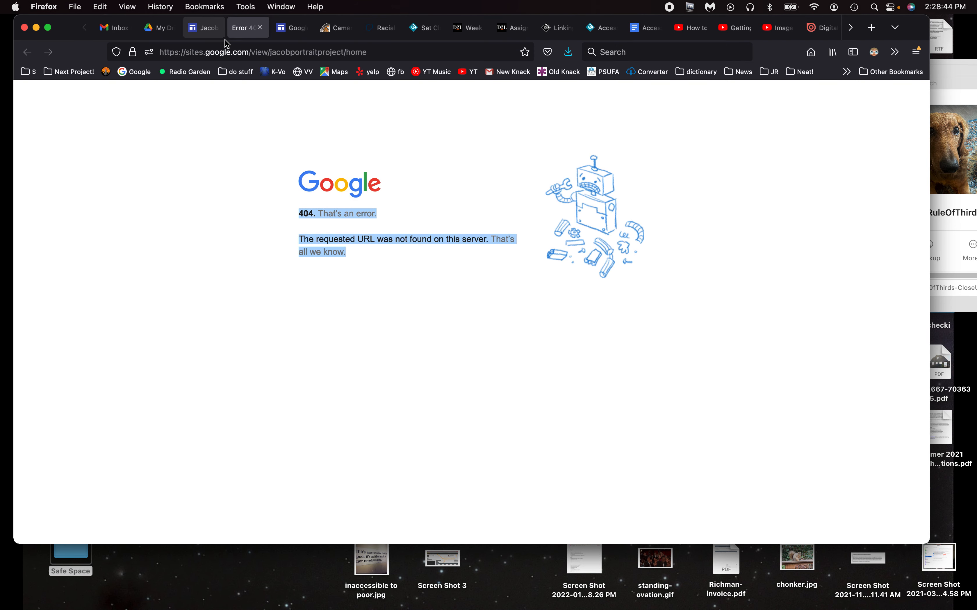
pyautogui.click(260, 27)
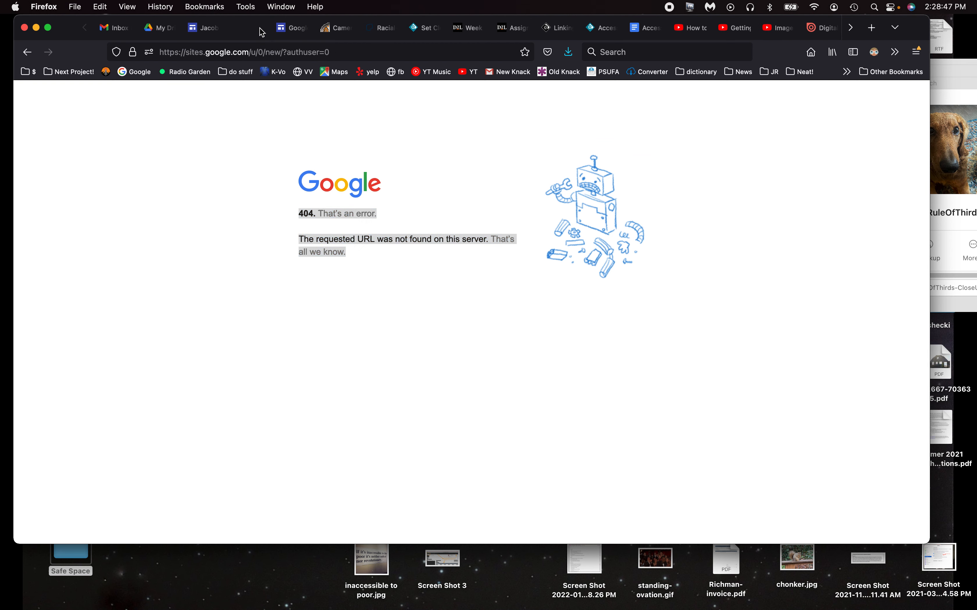